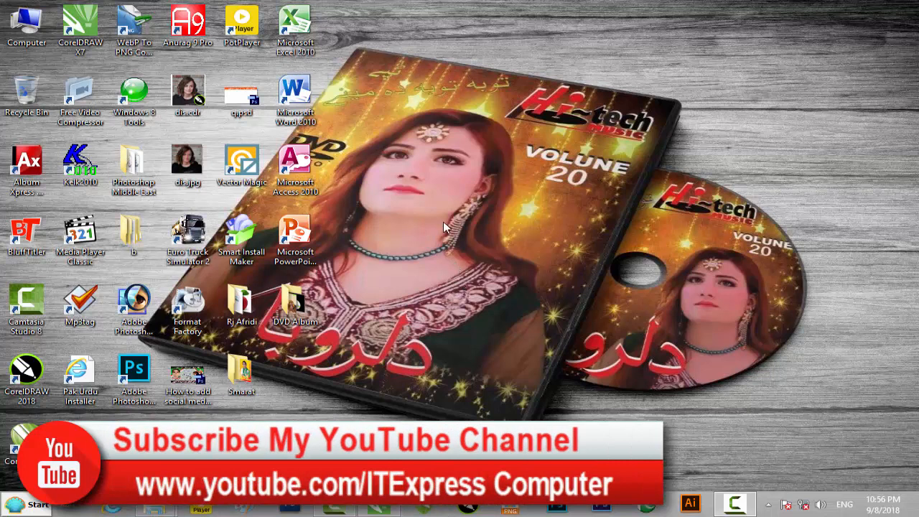
- Open the MockUp_1z.jpg image from folder 1 inside the DVD Album folder on the desktop
double_click(304, 296)
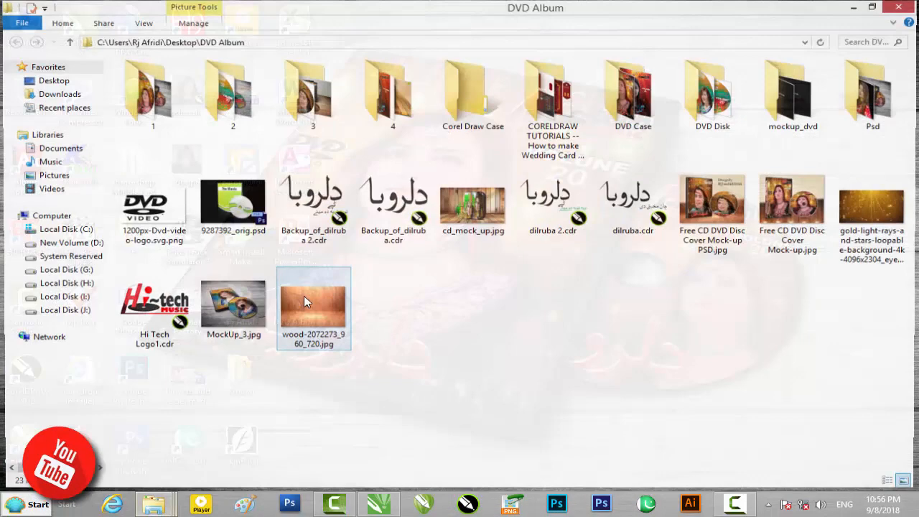
double_click(165, 122)
left_click(321, 127)
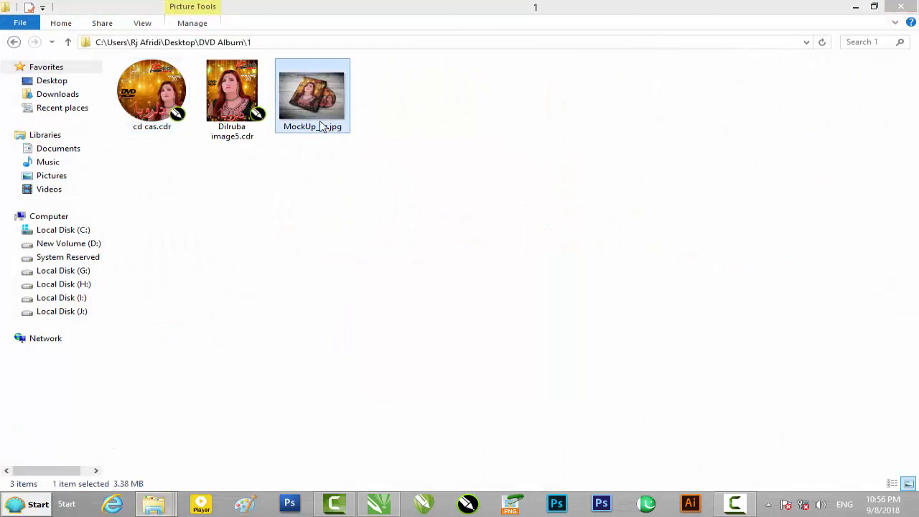
double_click(321, 127)
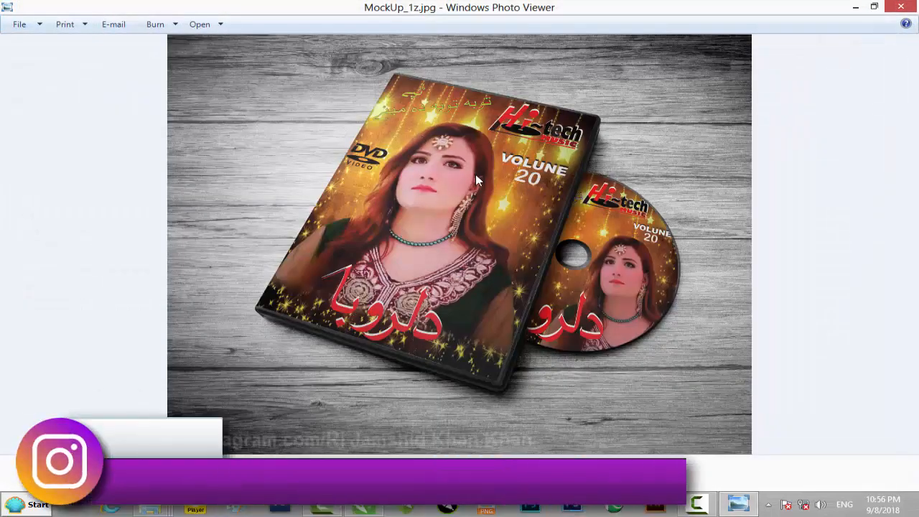
- Examine the DVD case and disc design in the mockup image at different magnifications, then close the image viewer
scroll(476, 174, "up", 1)
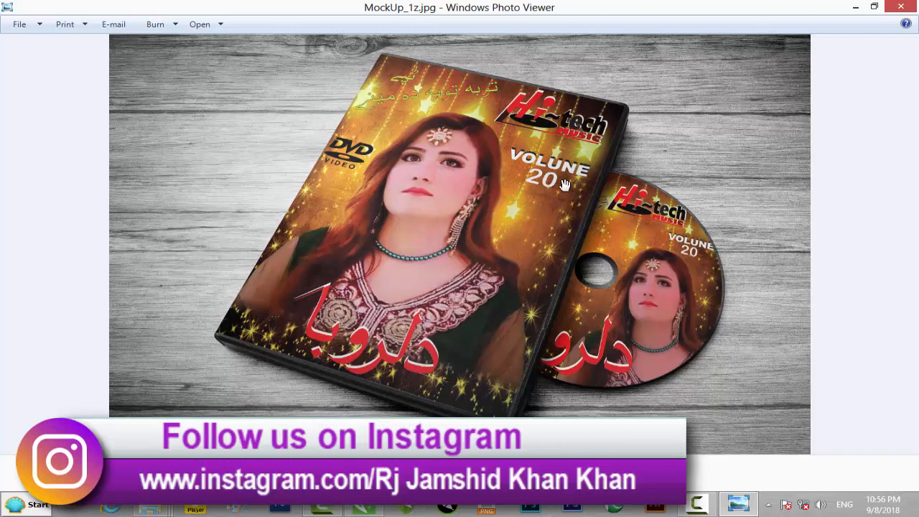
scroll(459, 211, "down", 1)
scroll(460, 212, "up", 2)
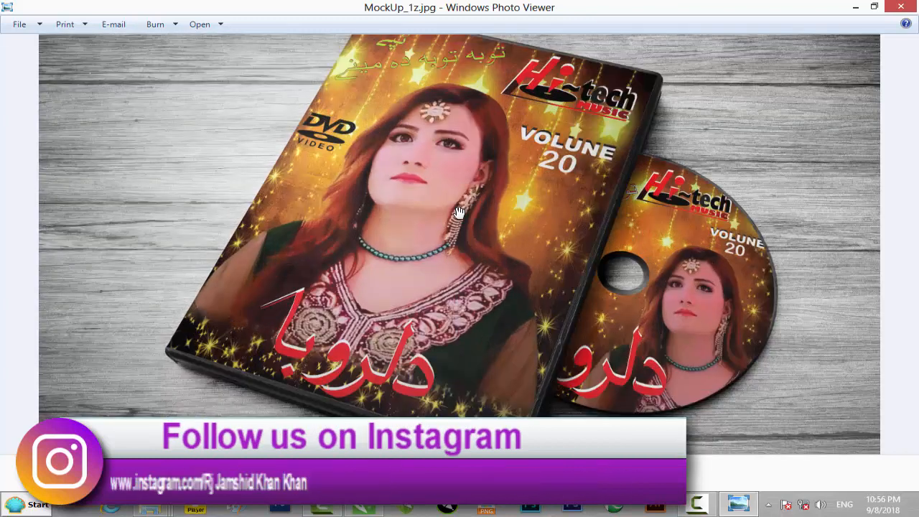
scroll(459, 212, "down", 3)
scroll(460, 212, "up", 3)
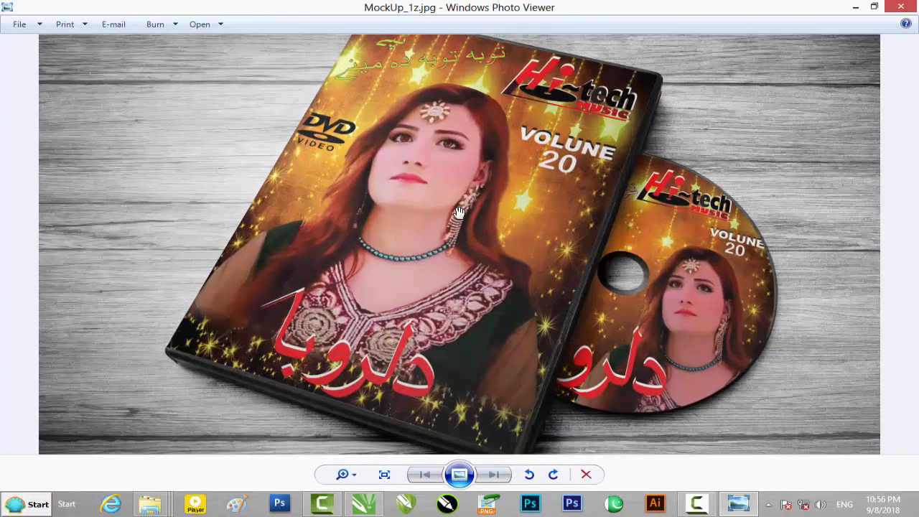
scroll(460, 211, "down", 2)
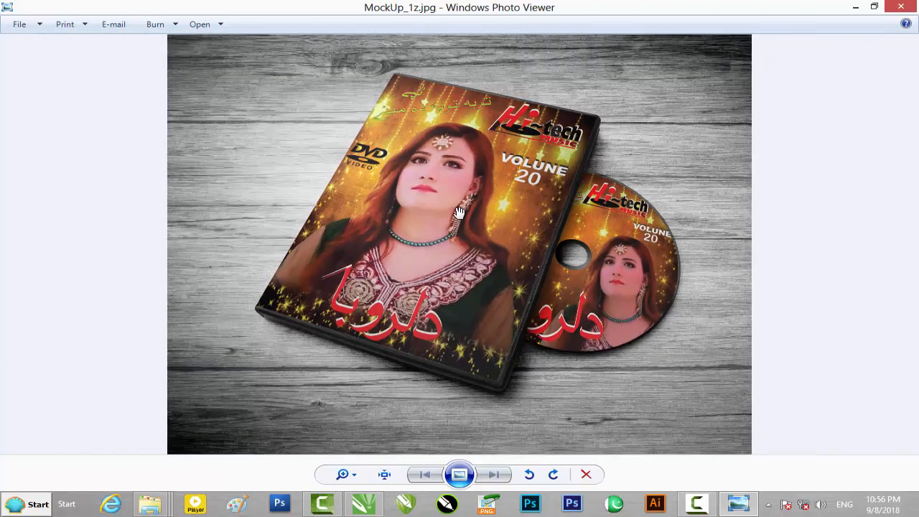
scroll(460, 212, "up", 2)
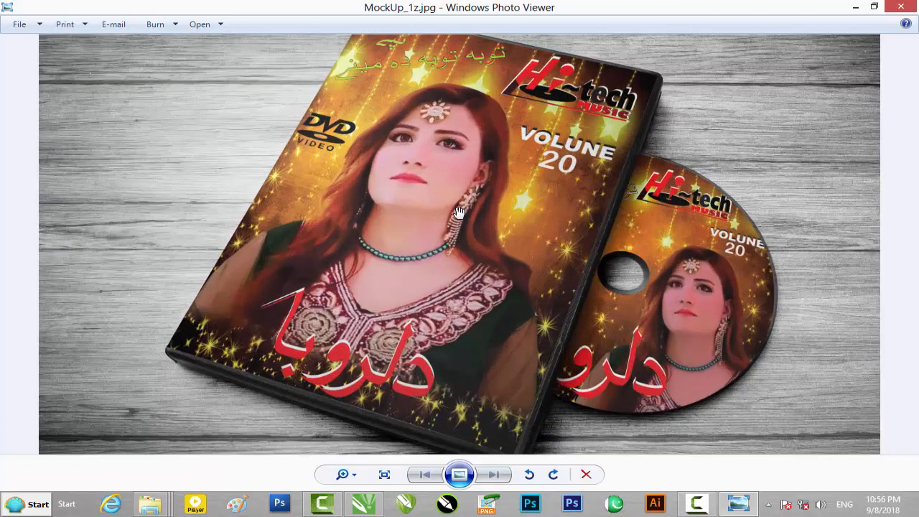
scroll(460, 211, "down", 1)
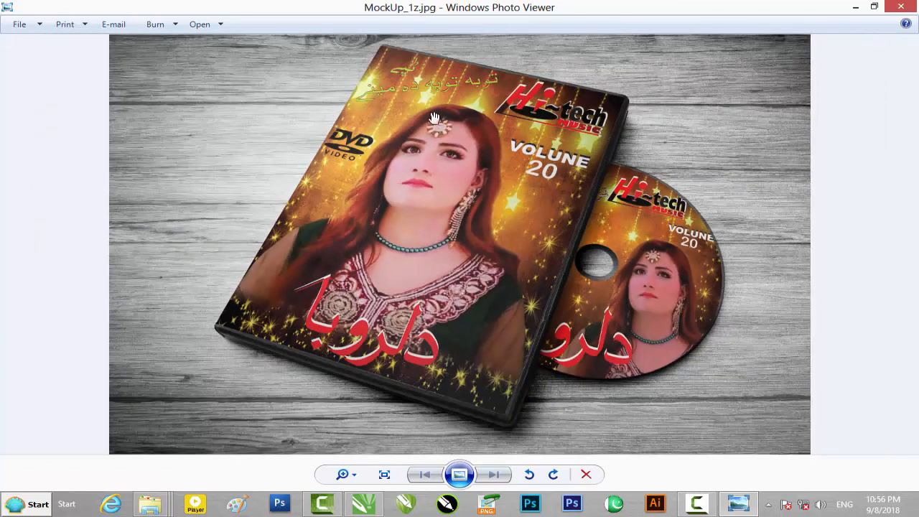
scroll(438, 230, "down", 1)
scroll(438, 230, "up", 1)
scroll(437, 230, "up", 1)
scroll(437, 230, "down", 1)
scroll(437, 230, "down", 1)
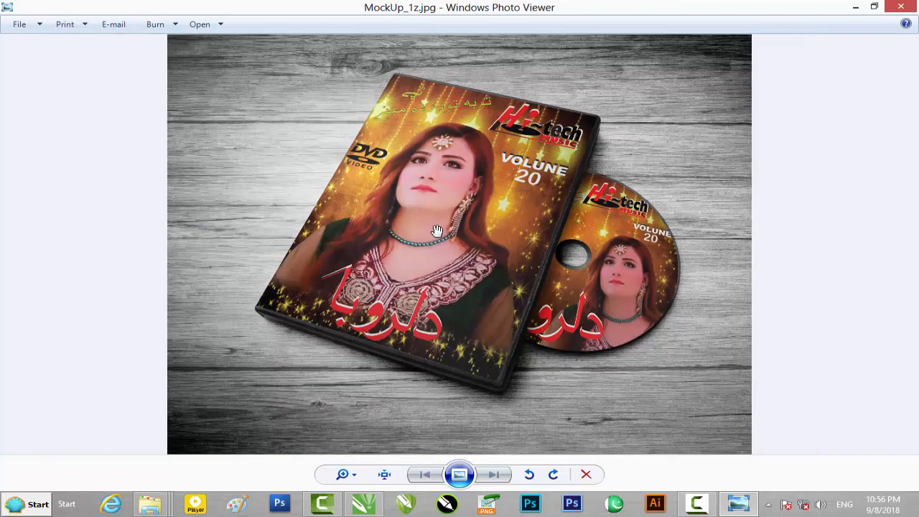
scroll(437, 230, "up", 2)
scroll(437, 229, "up", 1)
scroll(437, 230, "down", 2)
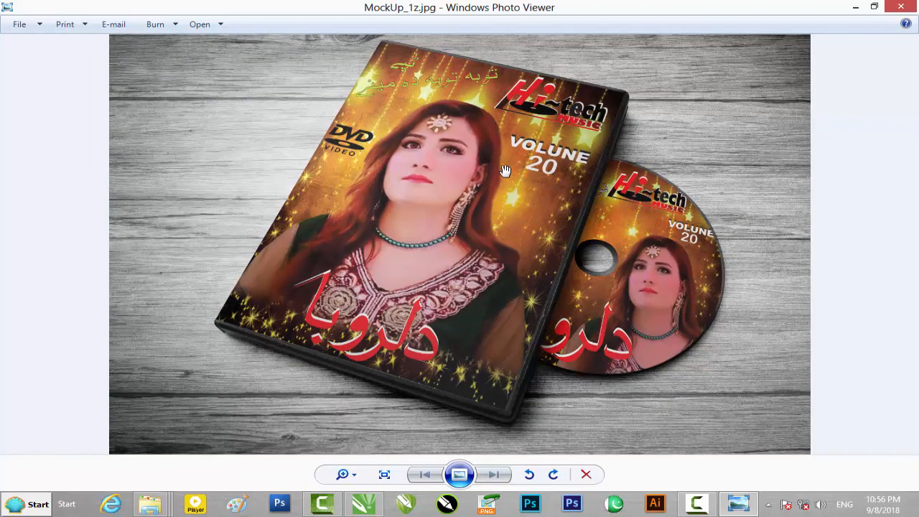
scroll(505, 170, "down", 1)
scroll(506, 170, "up", 1)
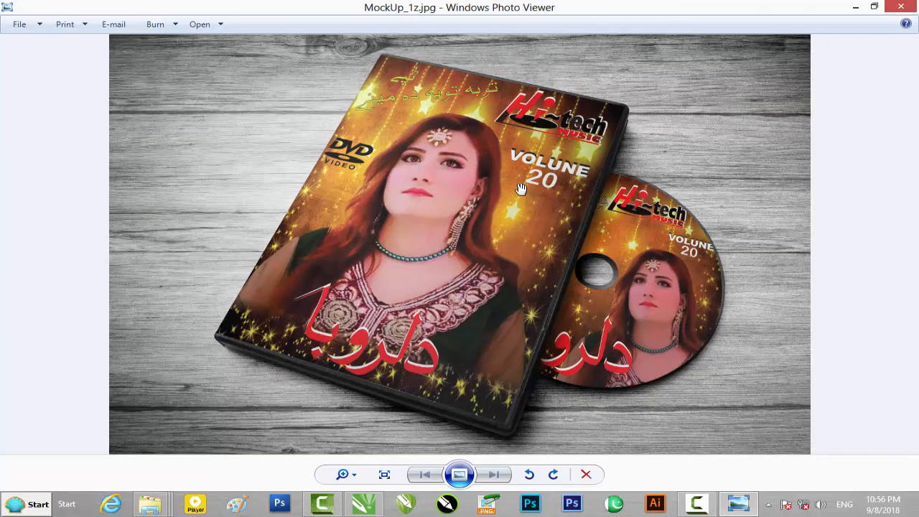
scroll(520, 189, "down", 1)
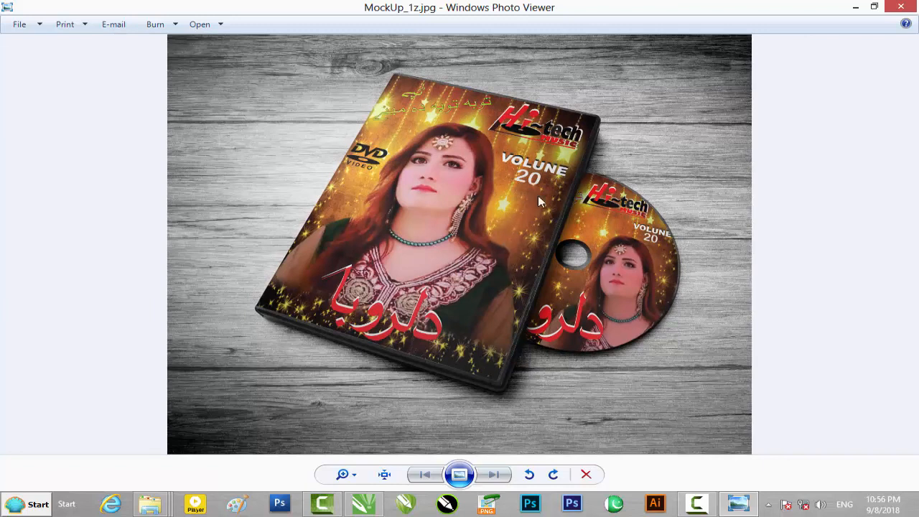
scroll(531, 191, "up", 2)
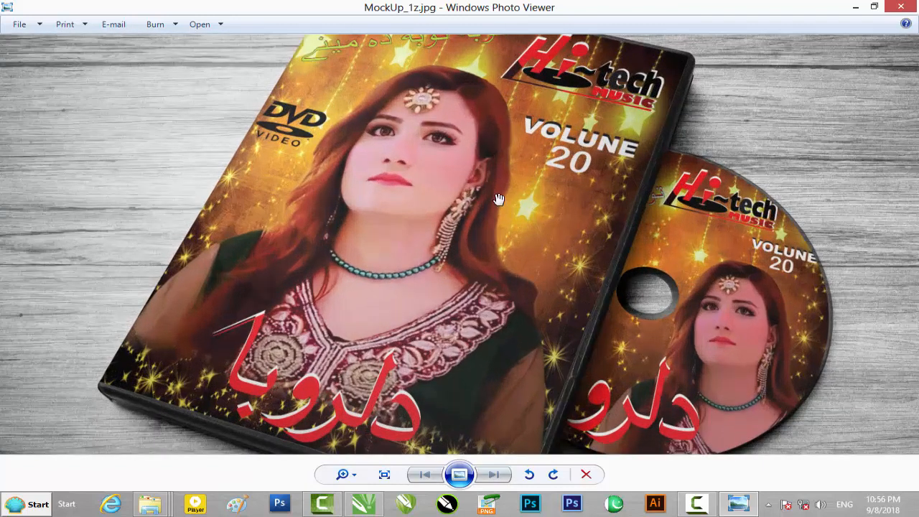
scroll(493, 191, "up", 1)
scroll(492, 191, "up", 1)
scroll(492, 191, "down", 2)
scroll(493, 191, "down", 3)
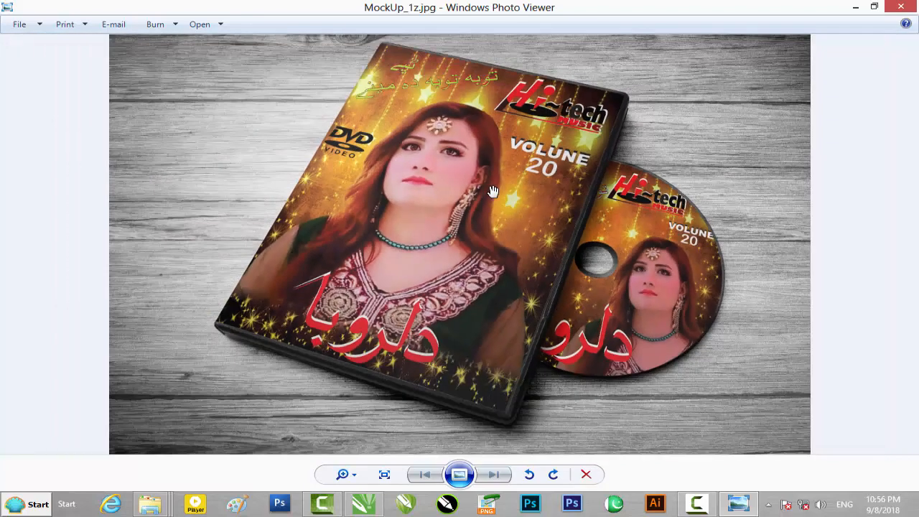
scroll(493, 191, "up", 2)
scroll(494, 191, "up", 2)
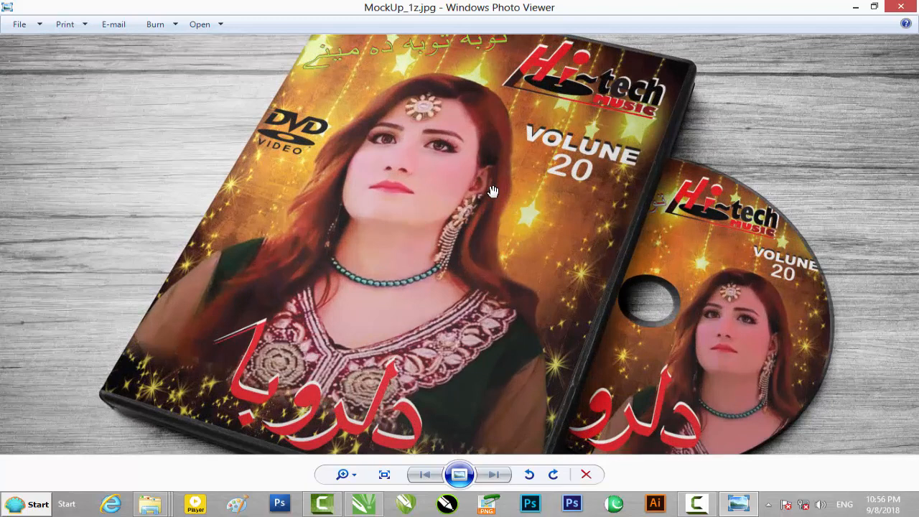
scroll(493, 191, "down", 2)
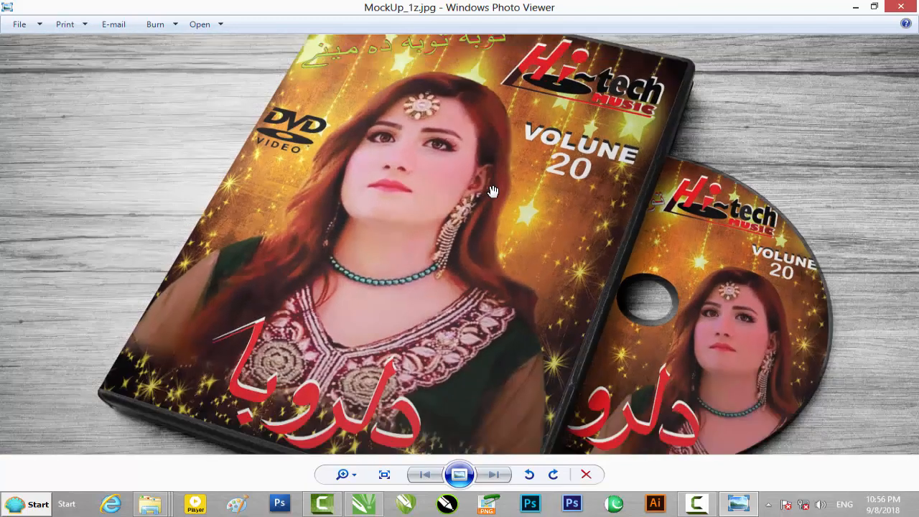
scroll(492, 191, "down", 1)
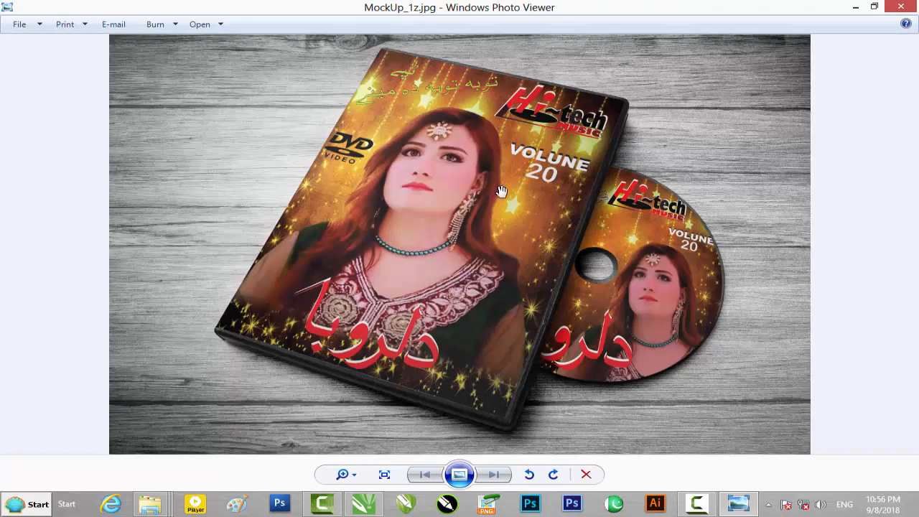
left_click(901, 6)
- Import MockUp_1z.jpg into the CorelDRAW drawing and place a vertical guideline at the left edge of its disc hole
left_click_drag(319, 128, 564, 352)
left_click_drag(594, 294, 646, 257)
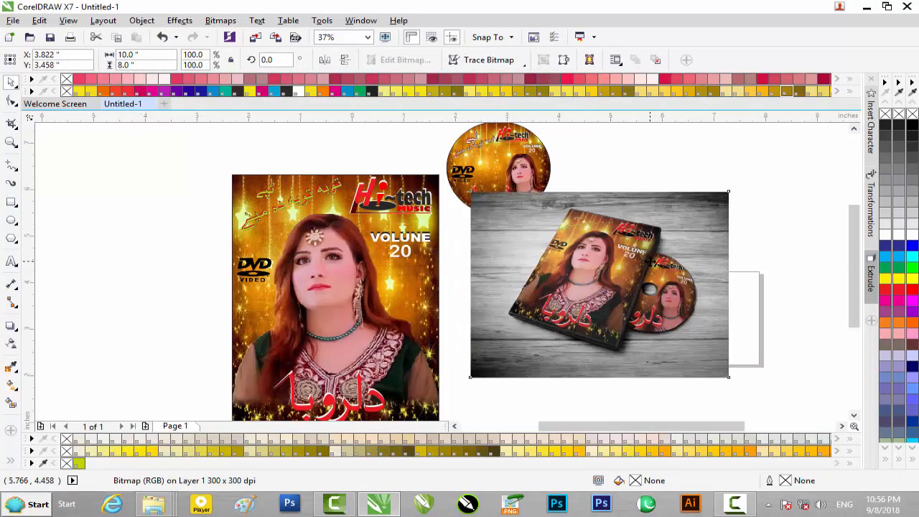
scroll(647, 258, "up", 2)
mouse_move(664, 431)
left_mouse_down()
mouse_move(655, 432)
mouse_move(662, 427)
left_mouse_up()
left_click_drag(856, 259, 855, 292)
scroll(523, 201, "up", 1)
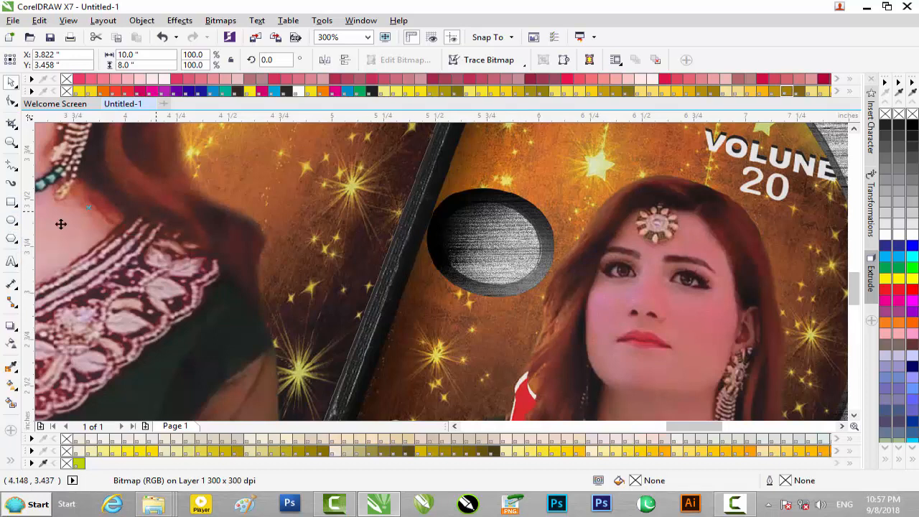
left_click_drag(31, 231, 428, 229)
scroll(428, 229, "down", 2)
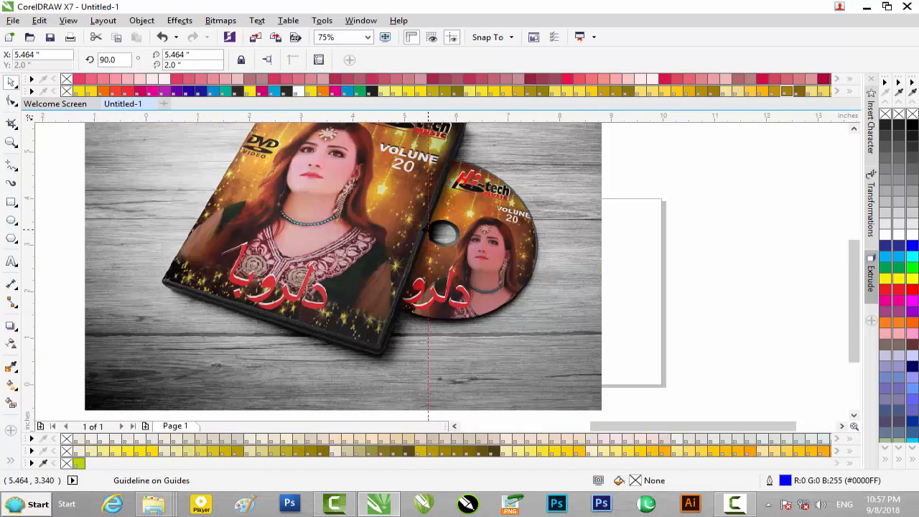
- Delete the imported wooden-background mockup image from the drawing
scroll(428, 247, "down", 2)
left_click(415, 252)
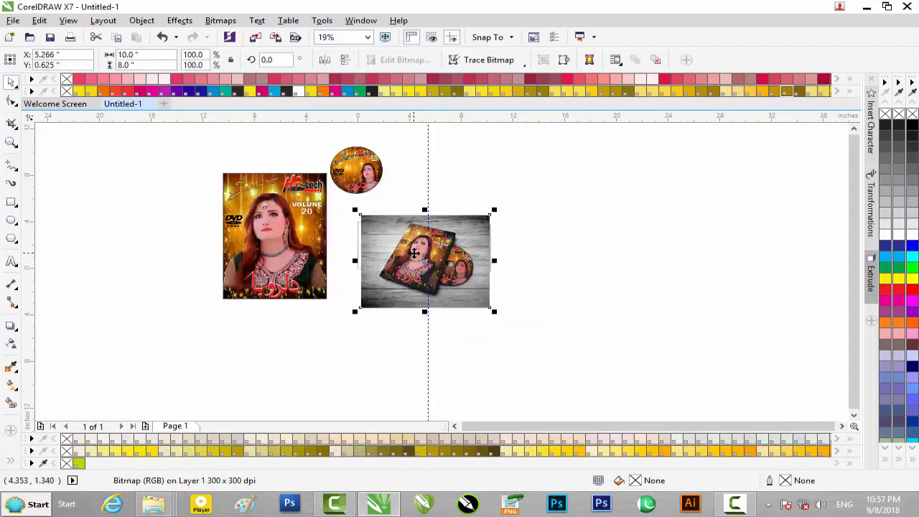
key("Delete")
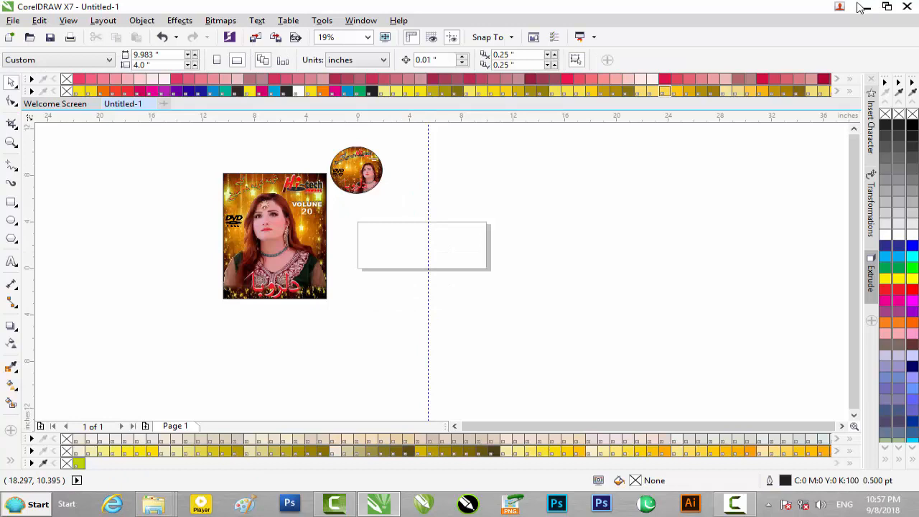
- Switch to File Explorer and look through the DVD Case, DVD Disk and 1 folders inside DVD Album
left_click(864, 7)
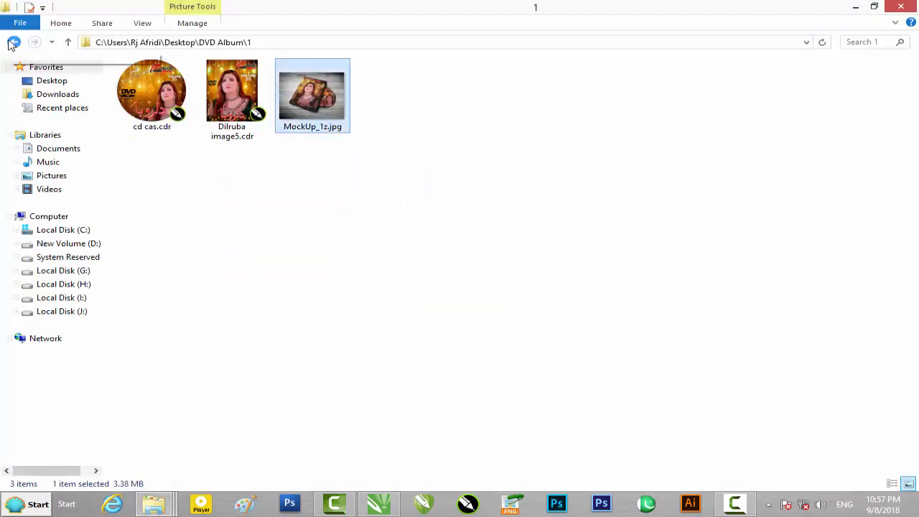
left_click(11, 44)
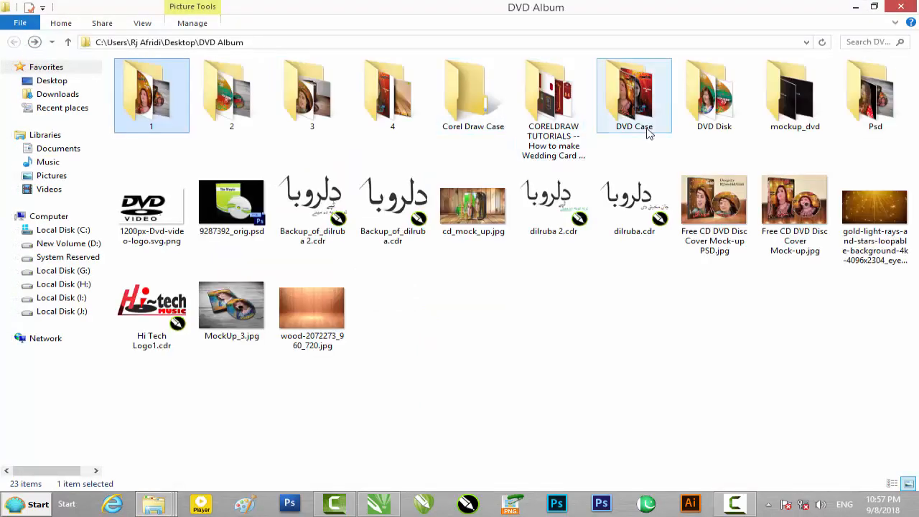
double_click(647, 129)
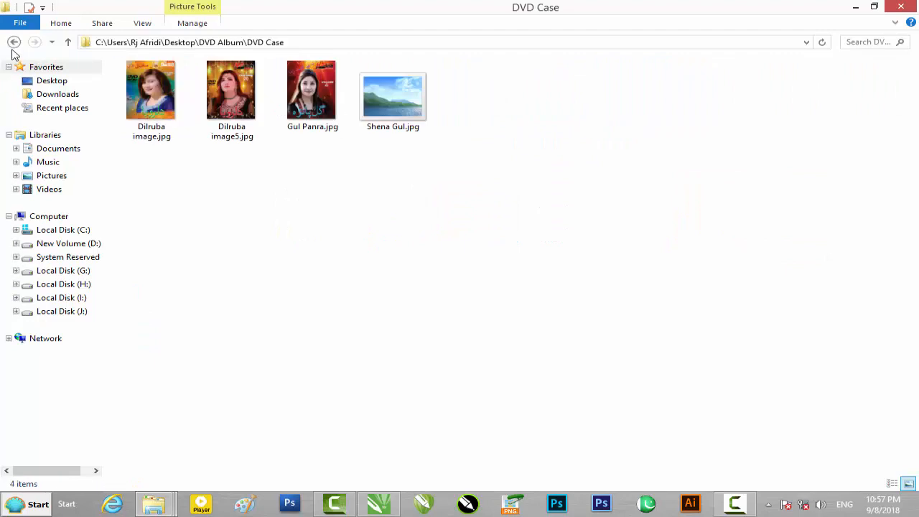
left_click(13, 41)
double_click(714, 107)
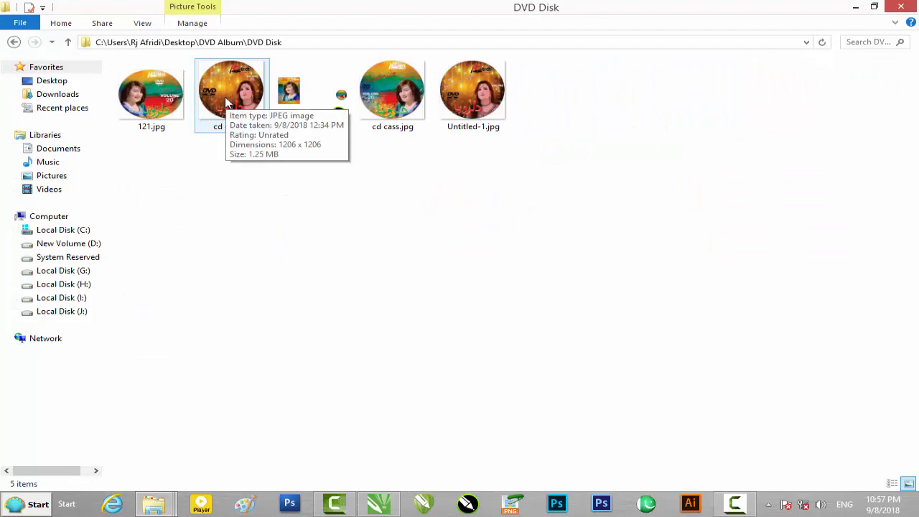
left_click(13, 42)
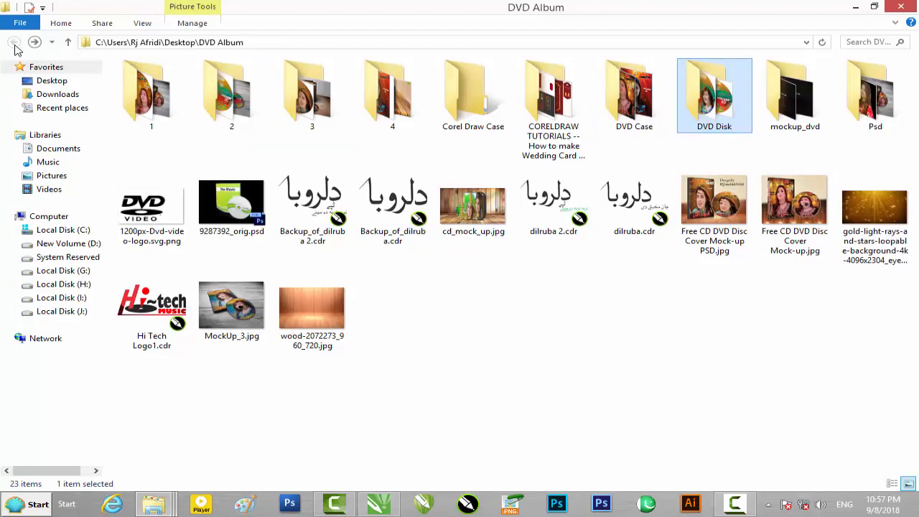
double_click(156, 105)
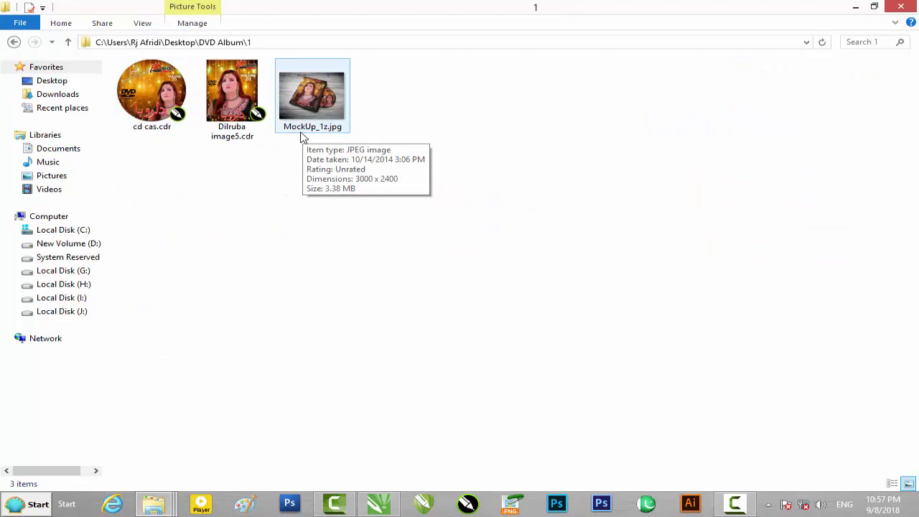
left_click(13, 42)
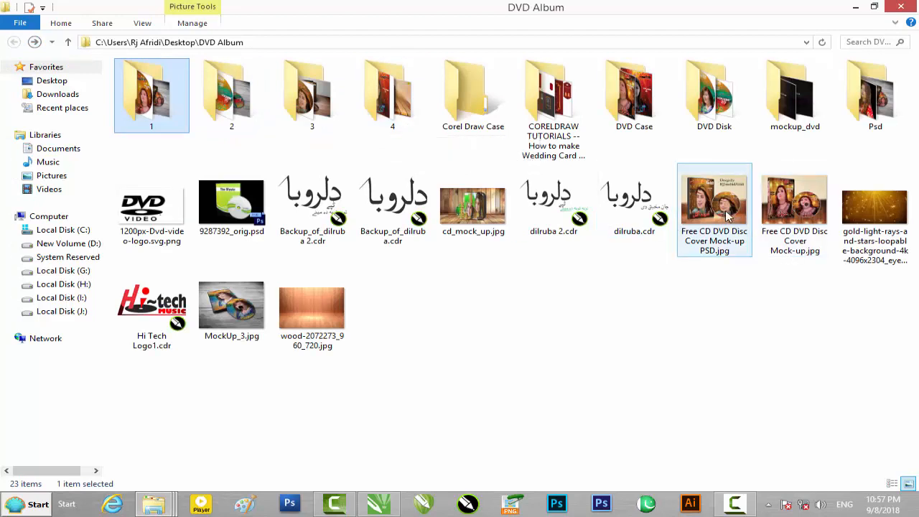
- Import Free CD DVD Disc Cover Mock-up.jpg into the CorelDRAW drawing and place a vertical guideline at its disc hole's left edge, about X 13.2"
left_click_drag(796, 218, 517, 244)
scroll(517, 244, "up", 3)
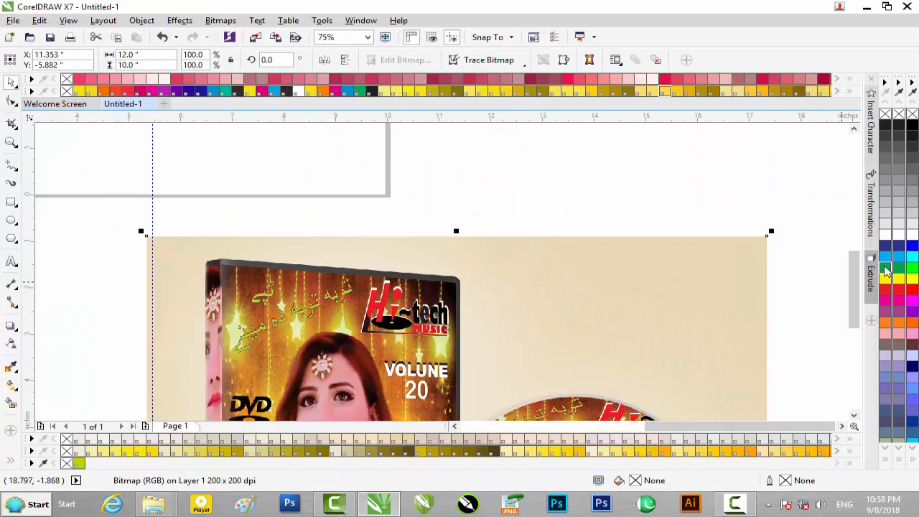
left_click_drag(854, 287, 856, 348)
scroll(685, 289, "up", 2)
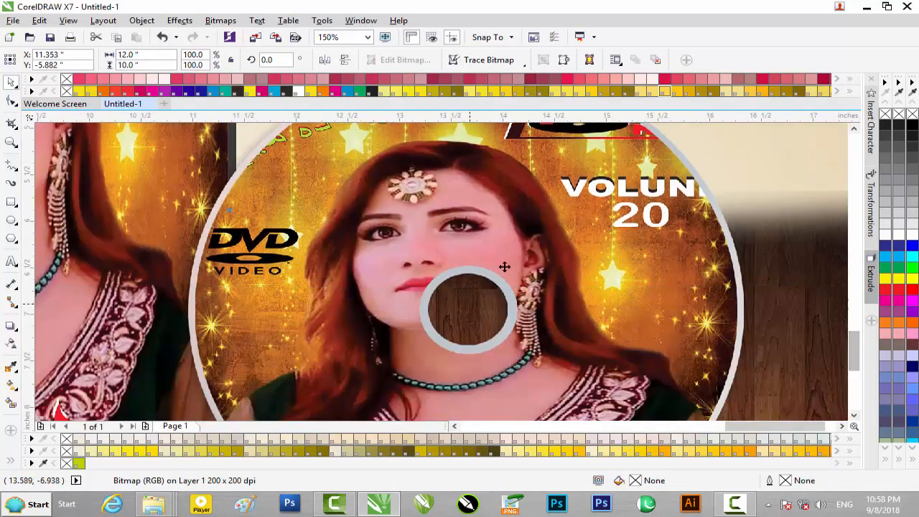
scroll(486, 263, "down", 2)
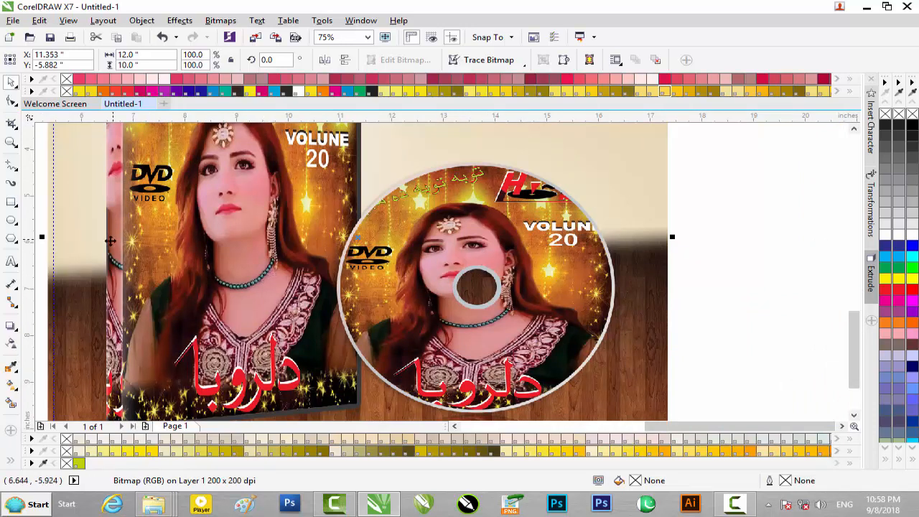
left_click(454, 268)
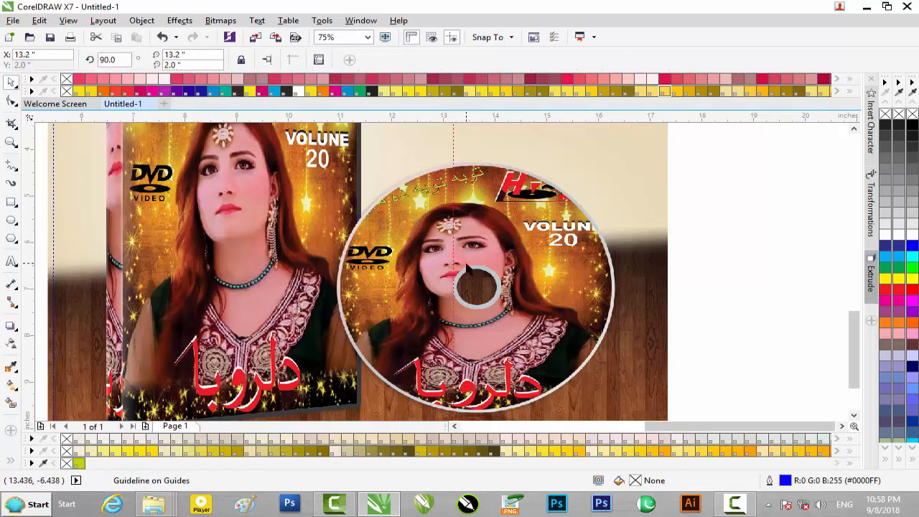
scroll(460, 268, "up", 2)
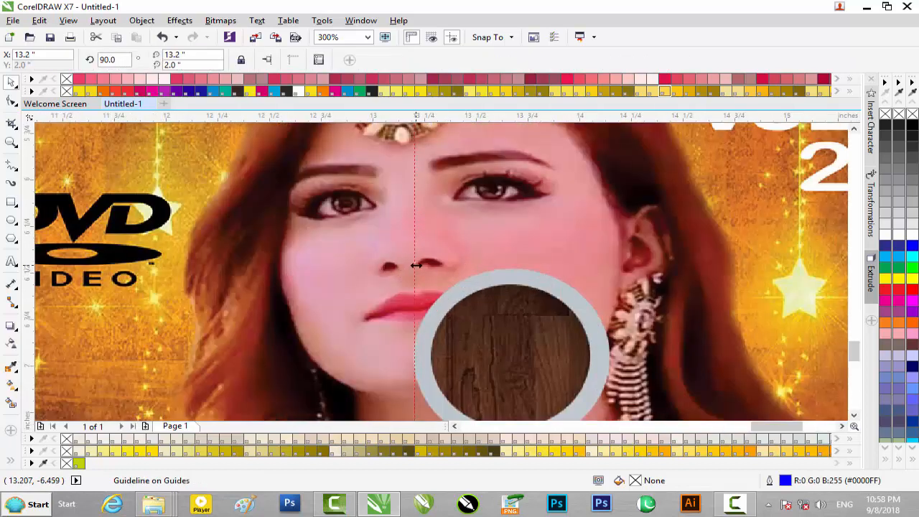
- Add a vertical guideline at the disc hole's right edge, X 14.148", and horizontal ones at its top and bottom edges, Y -6.476" and -7.431"
left_click(415, 266)
left_click(610, 275)
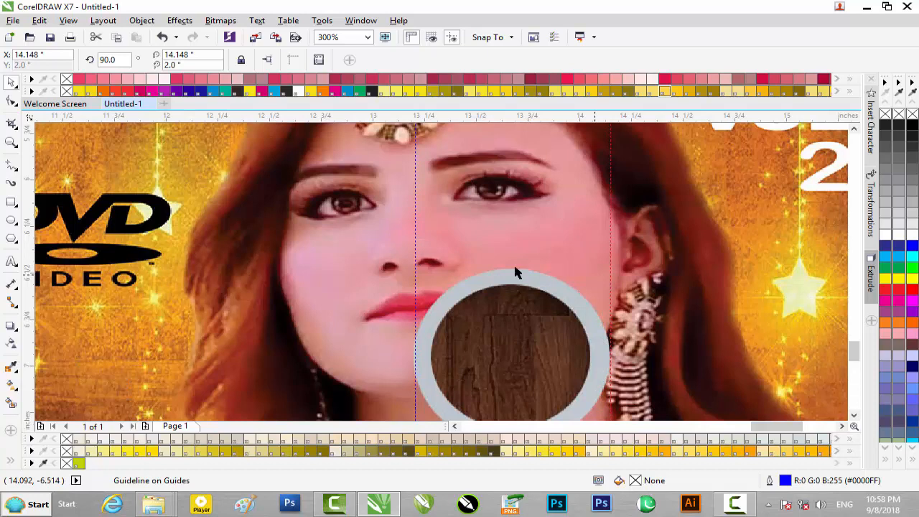
left_click_drag(483, 114, 536, 268)
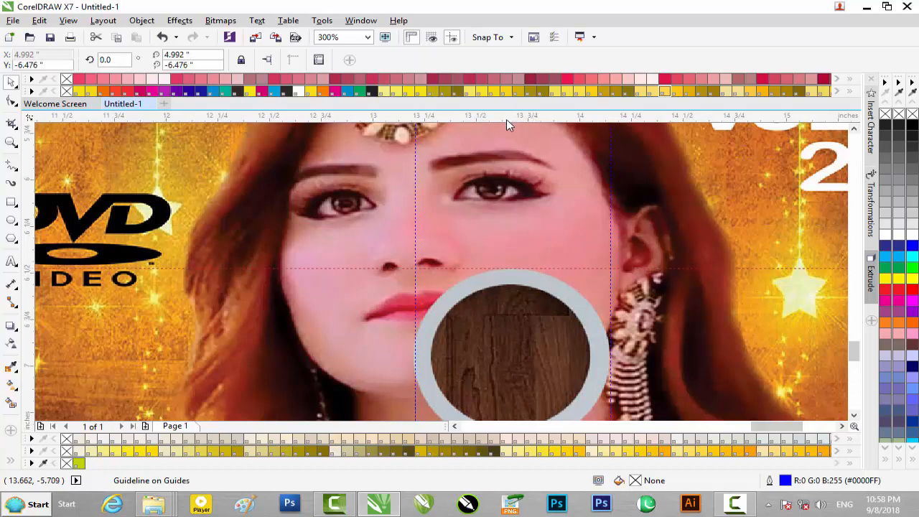
left_click_drag(517, 420, 517, 422)
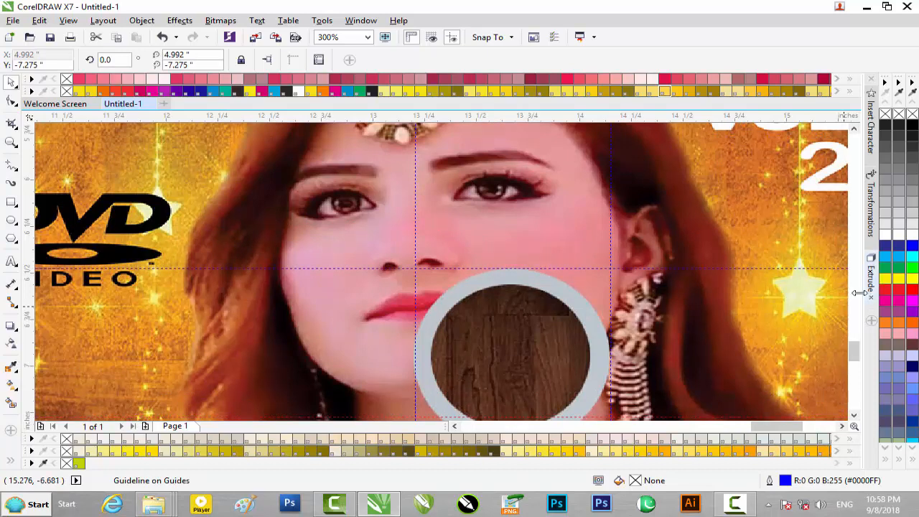
scroll(853, 351, "down", 3)
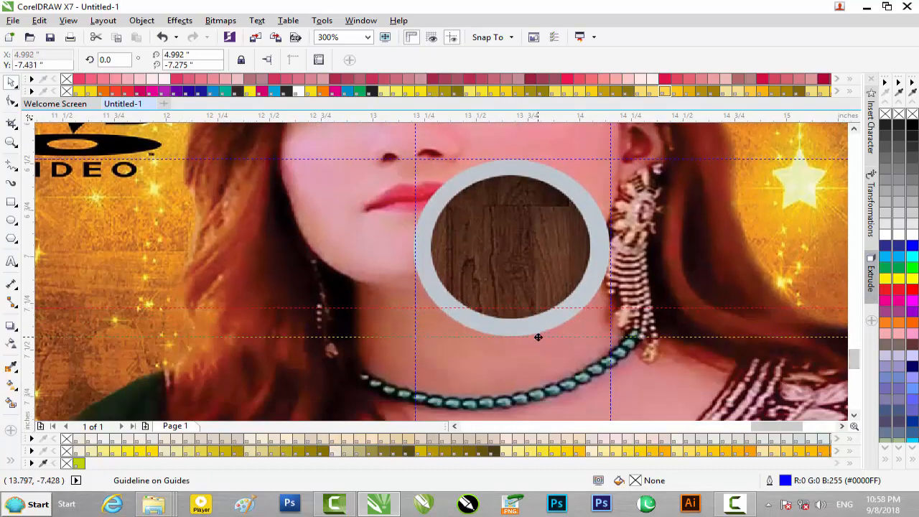
scroll(533, 321, "down", 2)
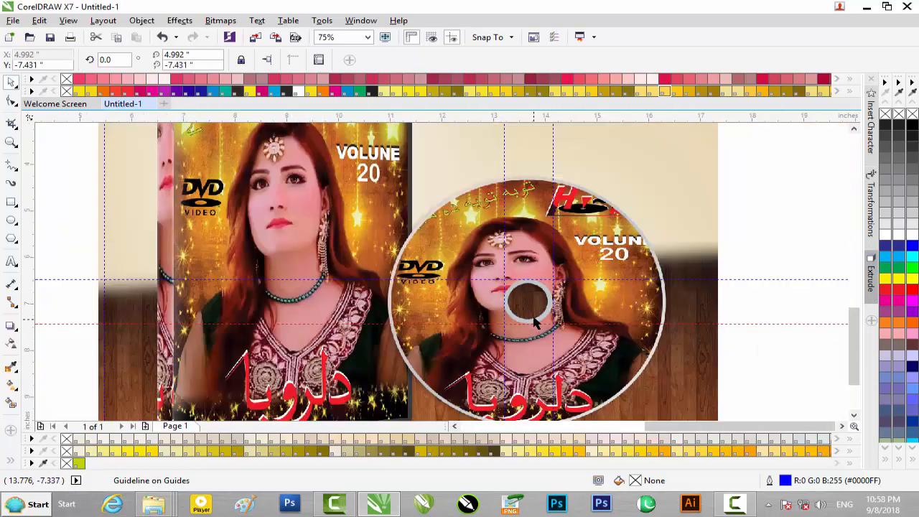
- Place vertical guidelines at the disc's outer left edge, about X 10.9", and outer right edge, X 16.332"
left_click(636, 218)
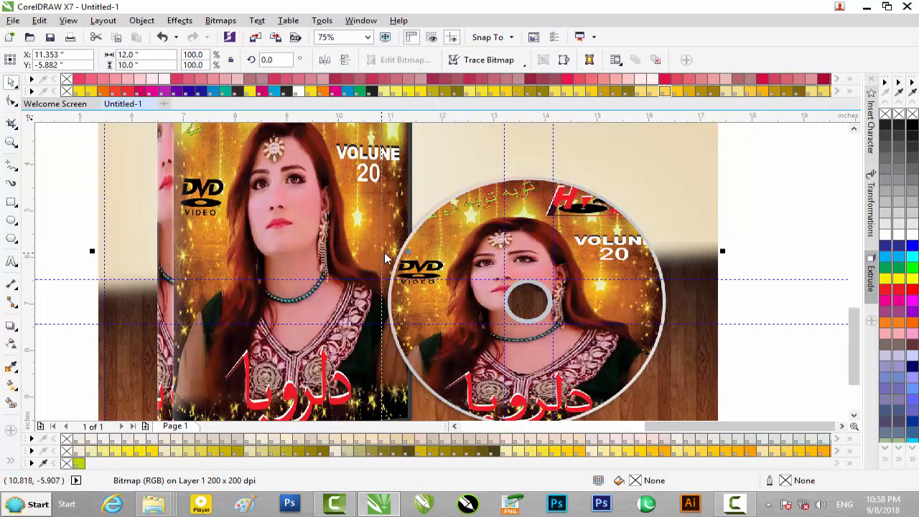
left_click_drag(388, 253, 388, 254)
left_click_drag(26, 241, 670, 277)
scroll(667, 261, "up", 4)
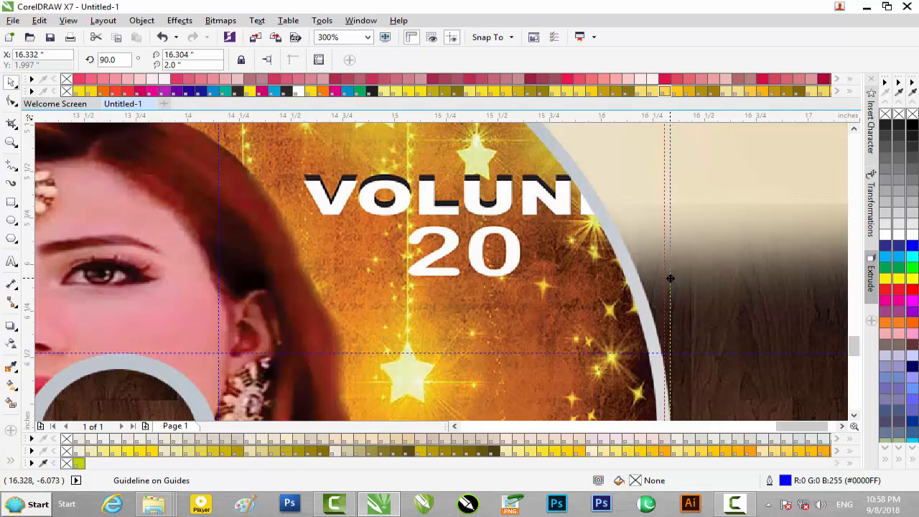
- Place horizontal guidelines at the disc's outer top edge, Y -4.282", and outer bottom edge, Y -9.65"
scroll(632, 284, "down", 2)
left_click_drag(750, 427, 714, 428)
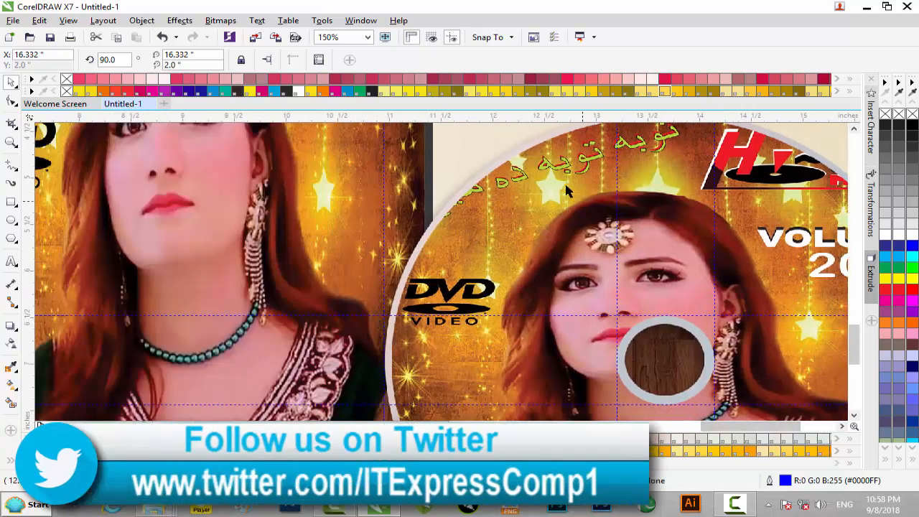
scroll(835, 224, "up", 3)
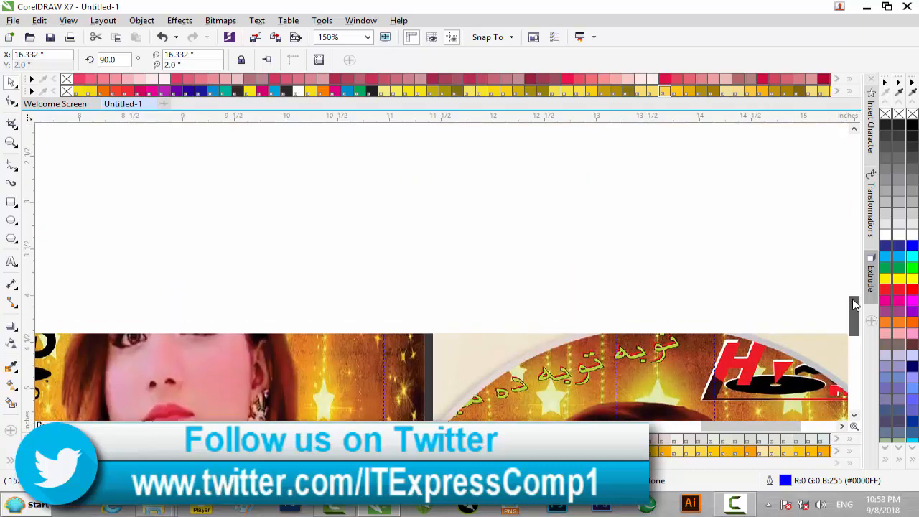
left_click_drag(602, 111, 666, 290)
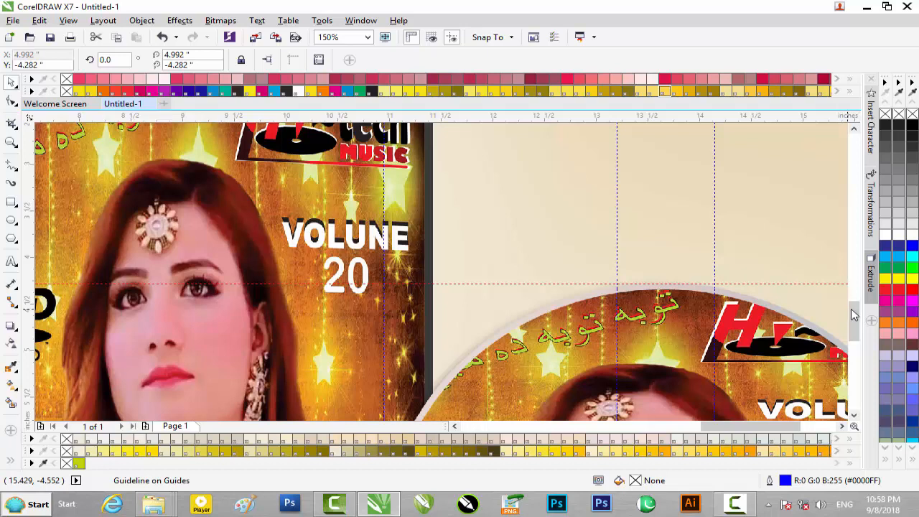
scroll(853, 314, "down", 5)
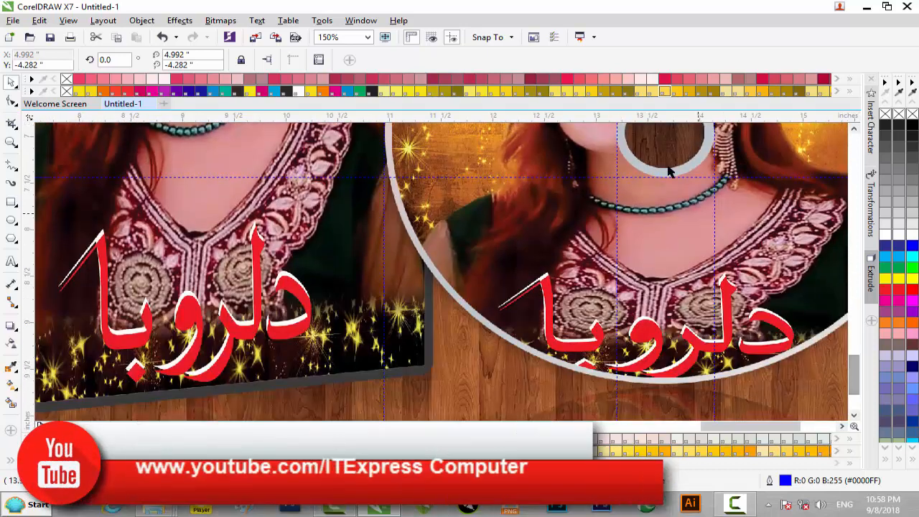
left_click_drag(700, 384, 698, 383)
scroll(635, 328, "down", 2)
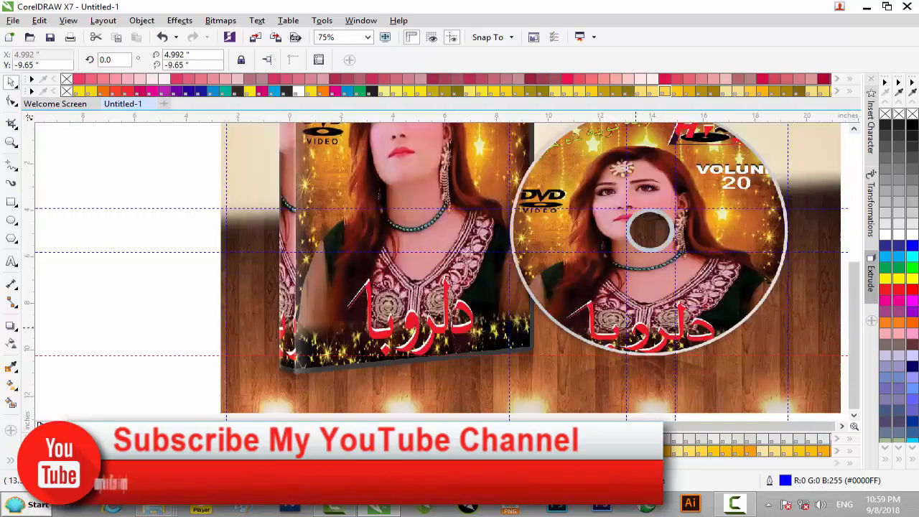
- Delete the imported case and disc mockup image from behind the guidelines
scroll(636, 327, "down", 1)
left_click(690, 174)
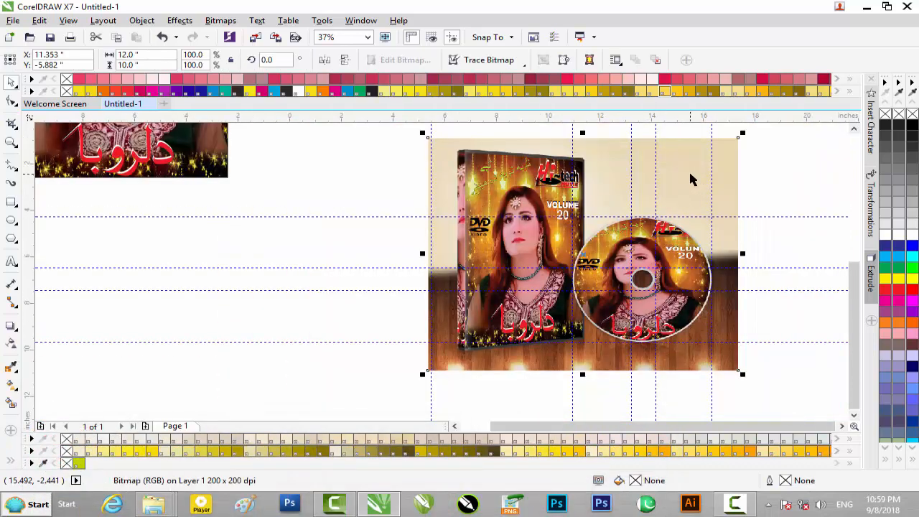
key("Delete")
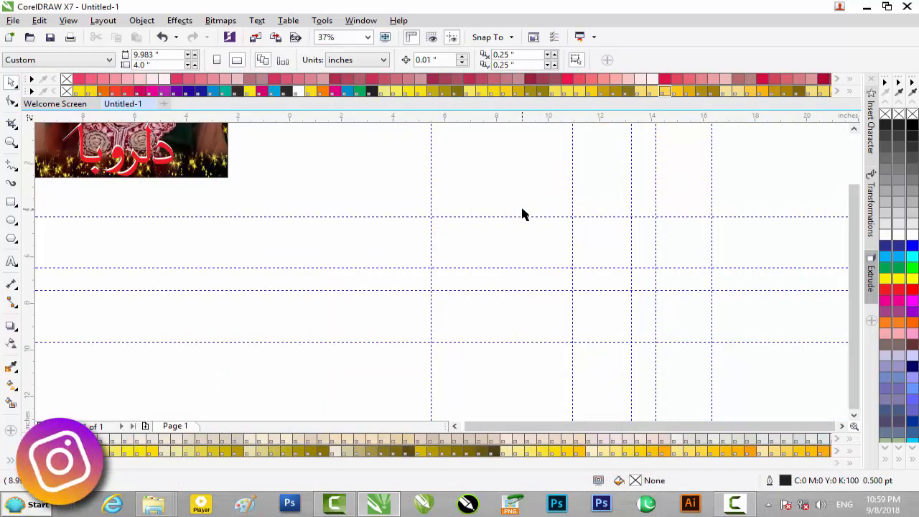
- Draw an ellipse beside the round disc label artwork and set its width and height to 4.01", matching the label
scroll(522, 214, "down", 1)
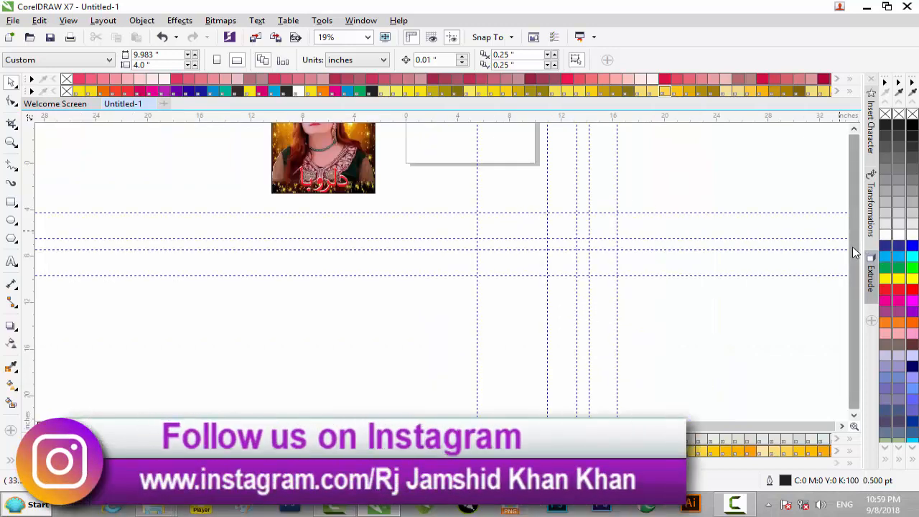
left_click(854, 130)
left_click(854, 129)
left_click(854, 129)
left_click(854, 130)
left_click(854, 129)
left_click(854, 129)
scroll(380, 196, "up", 1)
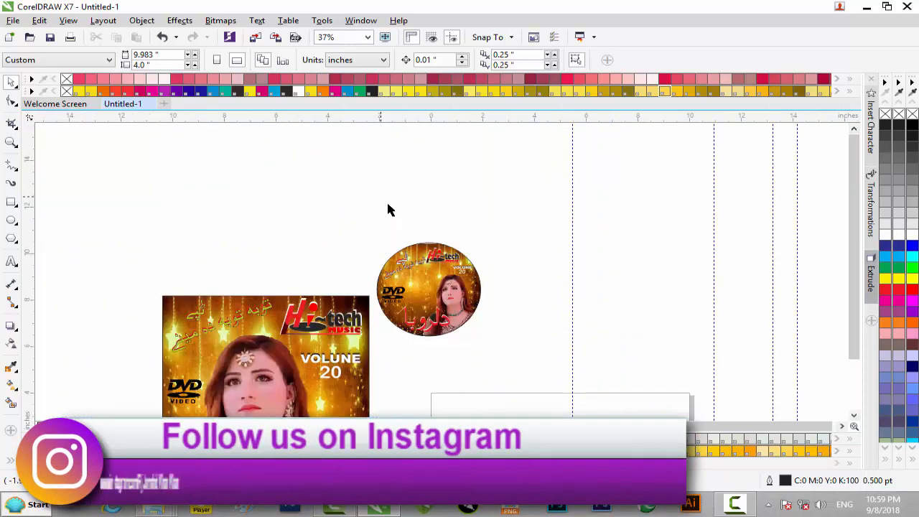
left_click(444, 260)
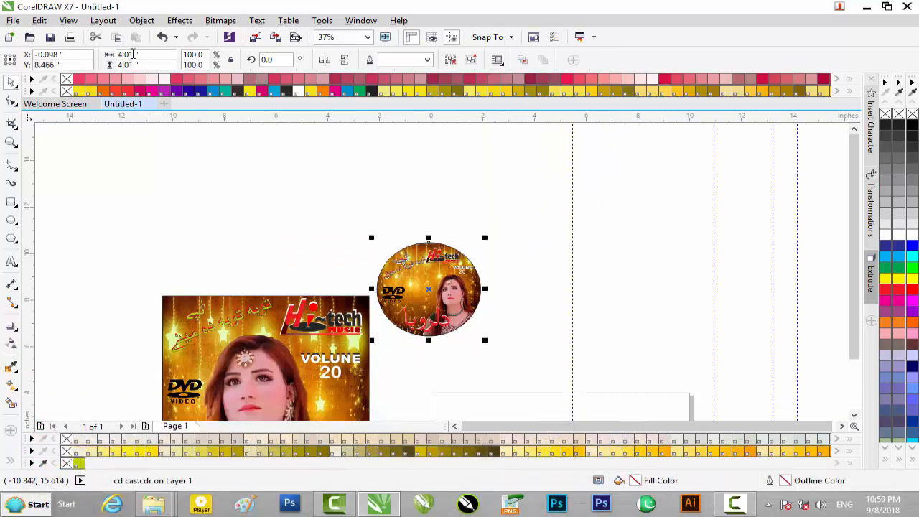
left_click(13, 223)
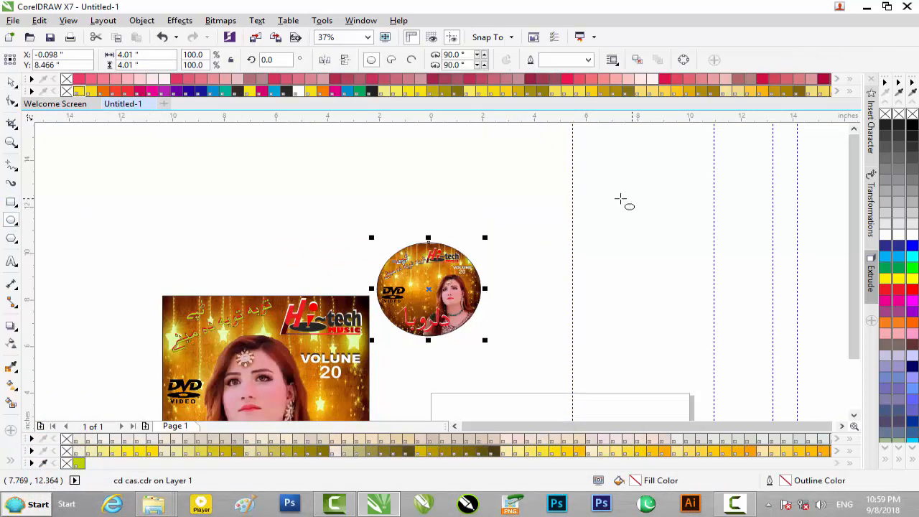
left_click_drag(495, 174, 640, 290)
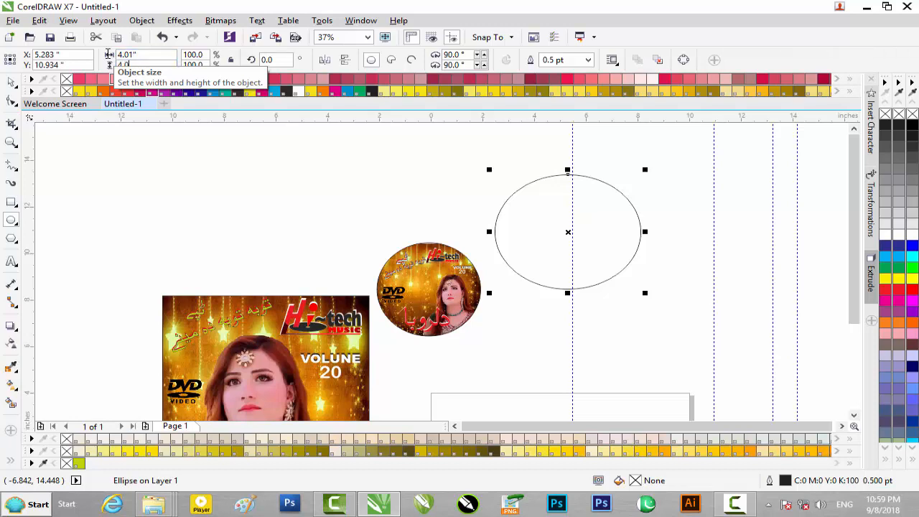
left_click(11, 84)
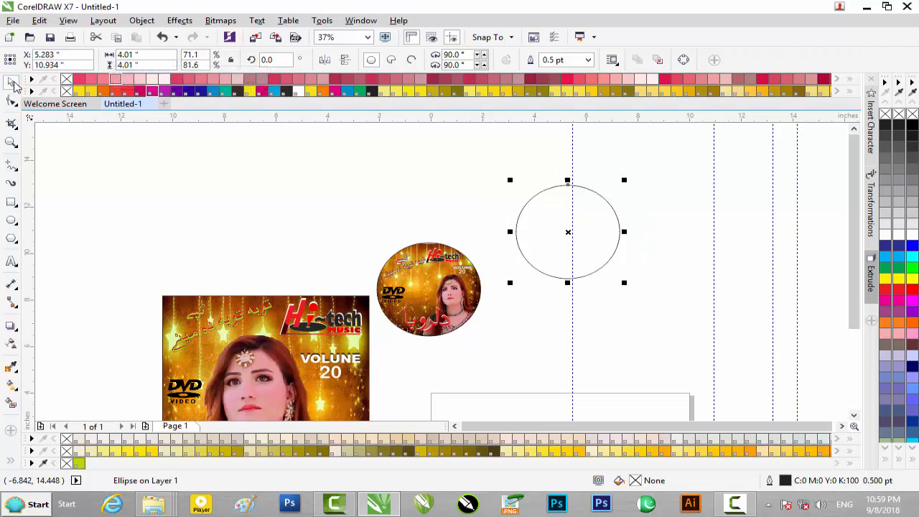
- Move the new circle into the disc guideline frame, centred at about X 13.9", Y -7.15"
left_click_drag(584, 242, 768, 331)
left_click_drag(853, 324, 855, 252)
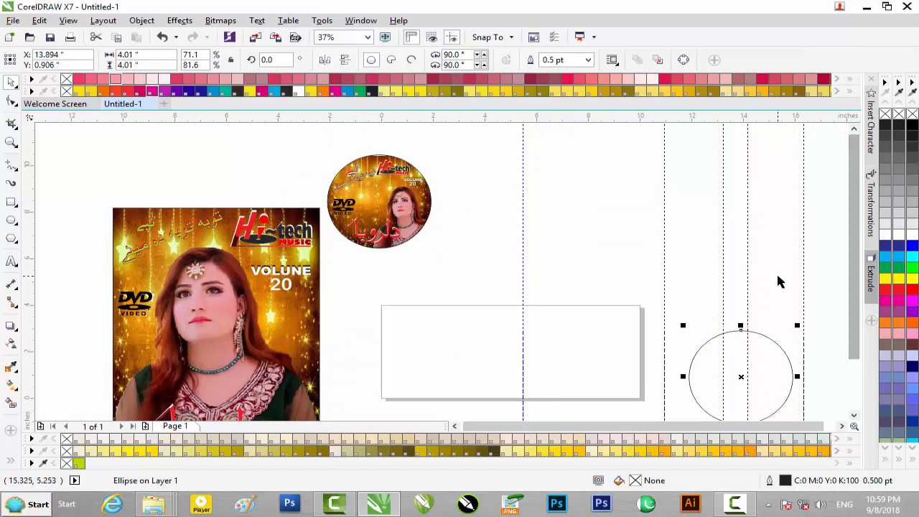
scroll(779, 280, "down", 2)
left_click_drag(854, 416, 839, 424)
left_click_drag(509, 203, 509, 295)
- Resize and reposition the circle to 5.347" by 5.347" so its edges meet the four outer disc guidelines
scroll(509, 295, "up", 3)
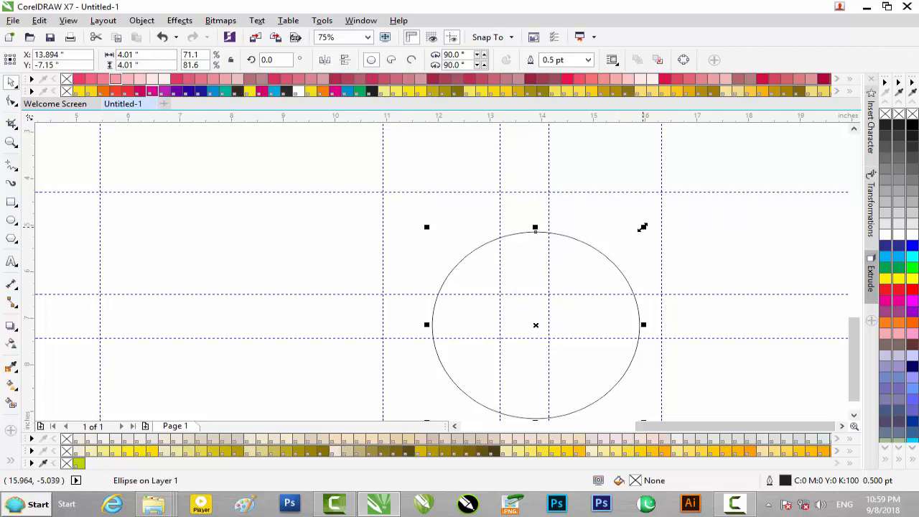
left_click_drag(643, 228, 691, 203)
left_click_drag(538, 324, 538, 310)
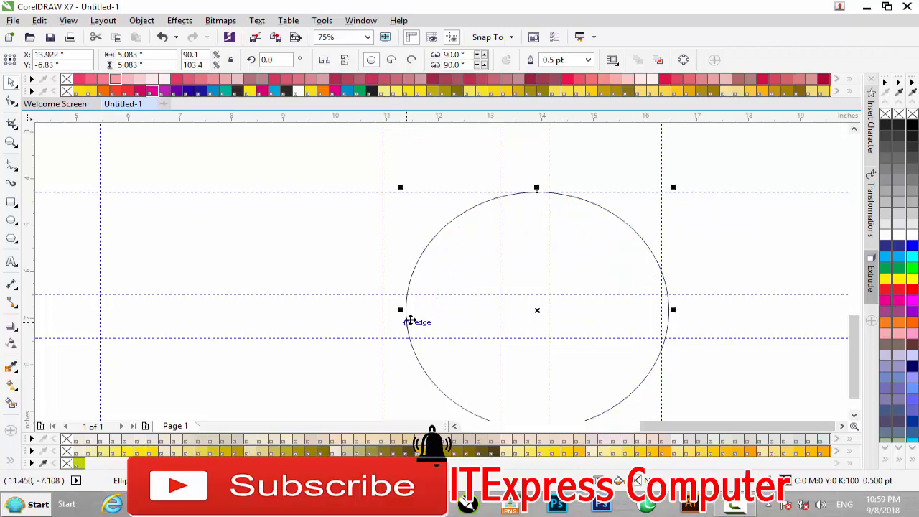
left_click_drag(402, 311, 380, 312)
left_click_drag(658, 308, 664, 310)
left_click_drag(860, 339, 859, 351)
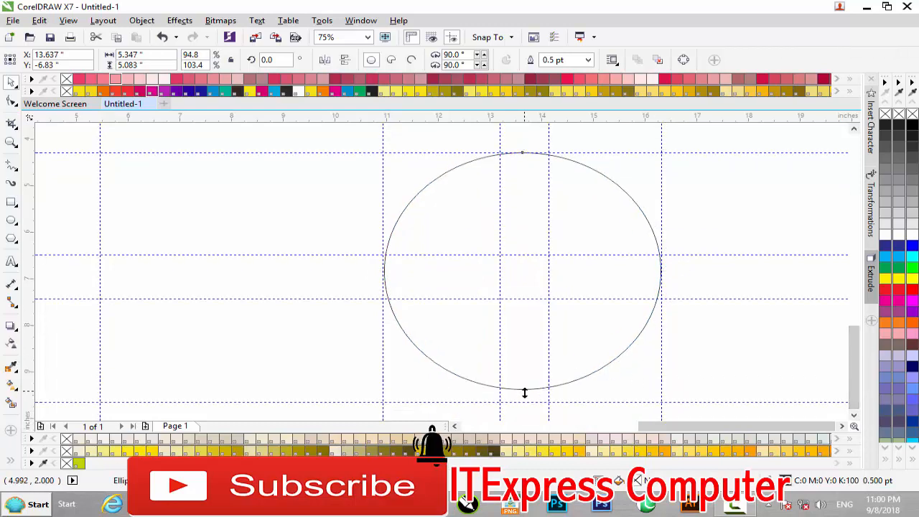
left_click_drag(523, 393, 524, 403)
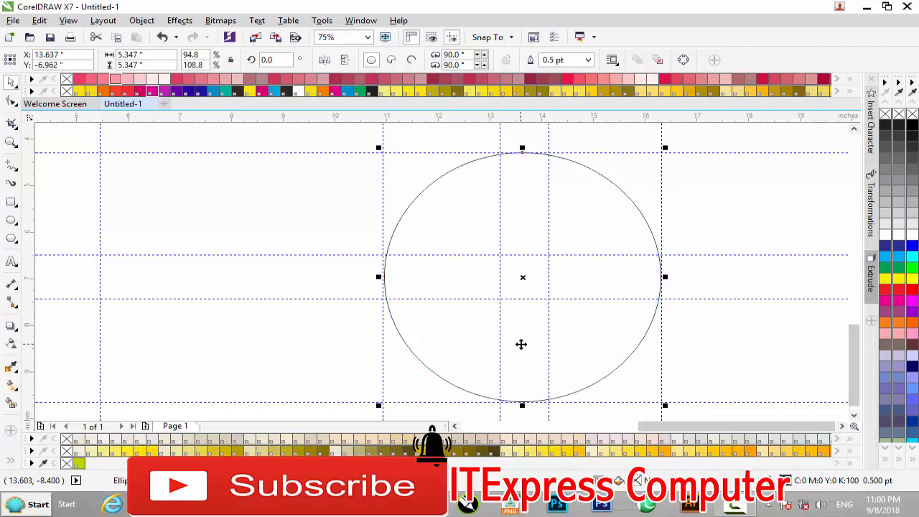
- Ungroup the round disc label artwork into separate objects and clear the selection
scroll(521, 343, "down", 2)
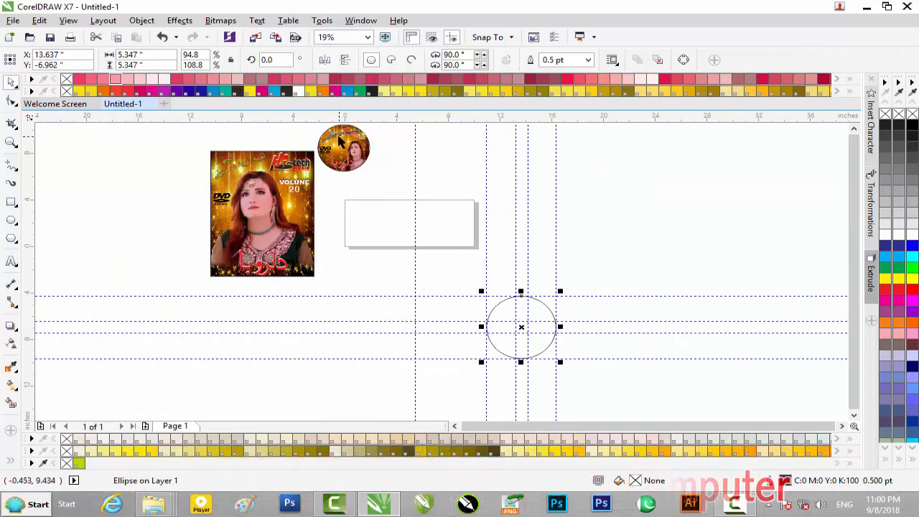
left_click(853, 131)
left_click(854, 131)
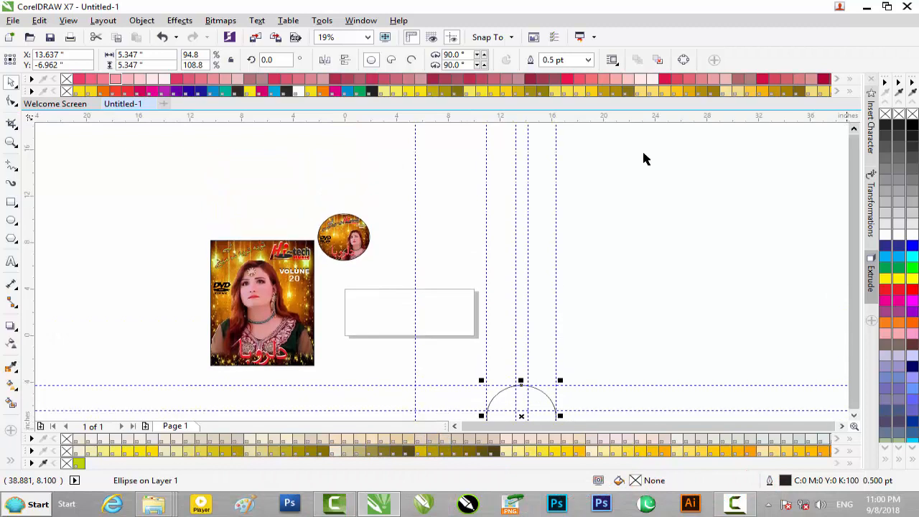
scroll(413, 200, "up", 2)
left_click_drag(661, 429, 605, 430)
left_click(337, 286)
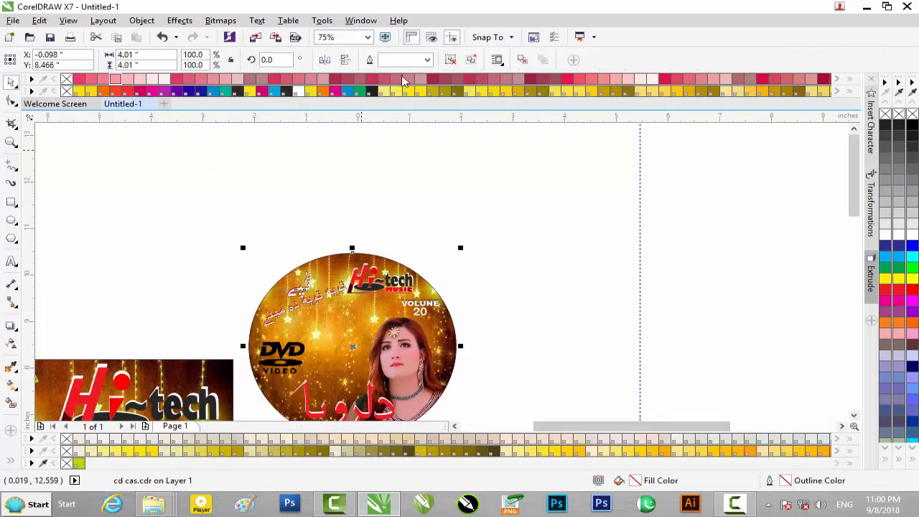
left_click(451, 61)
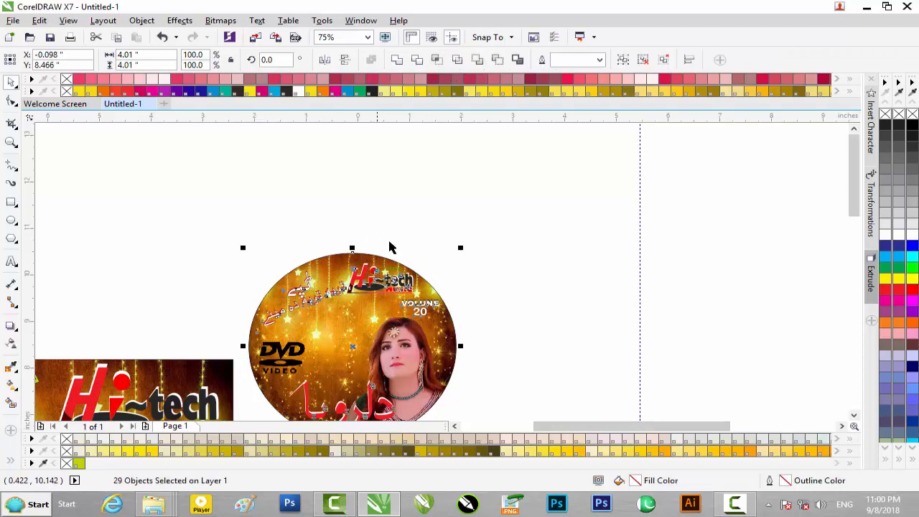
left_click(378, 230)
- Try moving the upper title, Hi-tech logo and volume lettering off the disc label, and undo the move
left_click_drag(277, 337, 242, 349)
left_click_drag(363, 282, 421, 176)
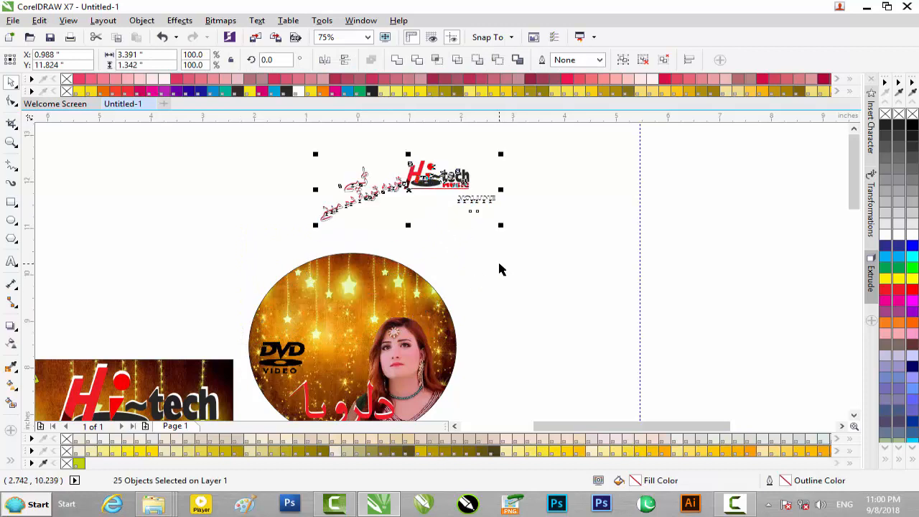
mouse_move(854, 202)
left_mouse_down()
mouse_move(852, 243)
mouse_move(849, 201)
left_mouse_up()
key("ctrl+z")
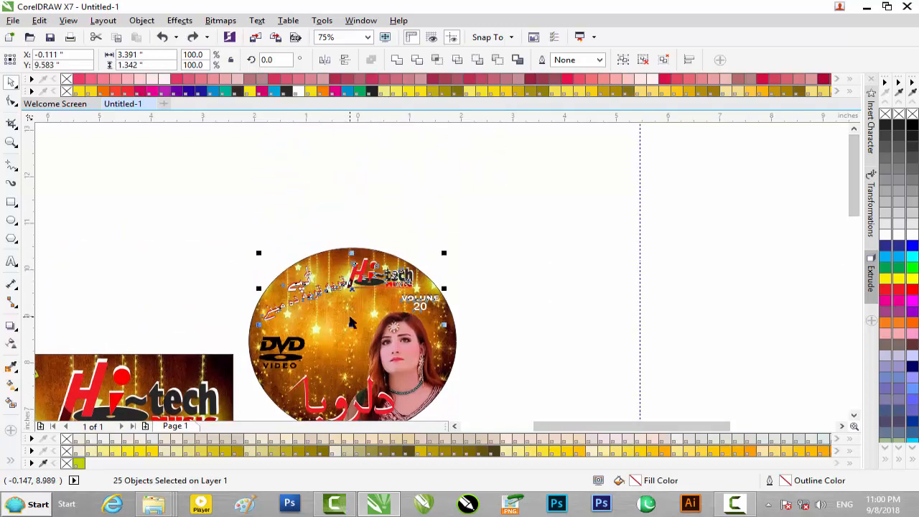
- Open the disc label's PowerClip contents, select the starry background and the woman's photo, and finish editing the contents
left_click(352, 319)
left_click(316, 232)
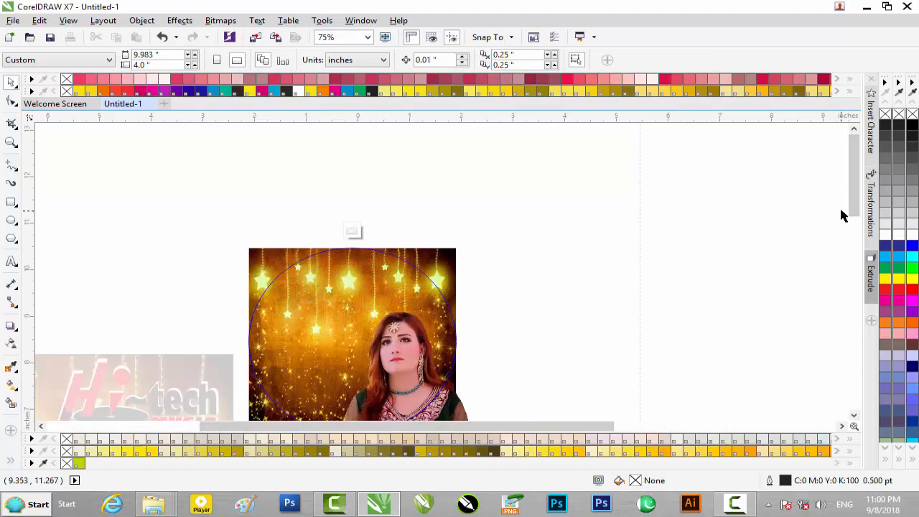
mouse_move(855, 206)
left_mouse_down()
mouse_move(852, 259)
mouse_move(849, 210)
left_mouse_up()
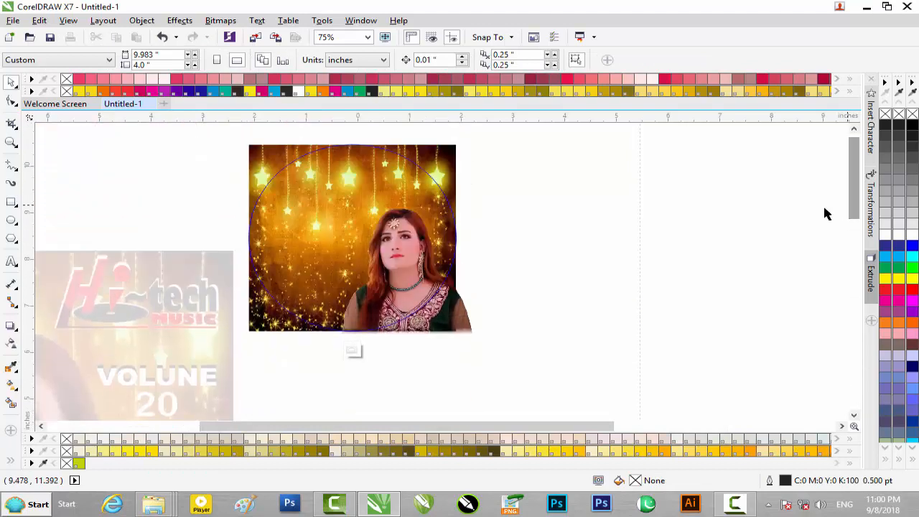
left_click_drag(338, 300, 211, 139)
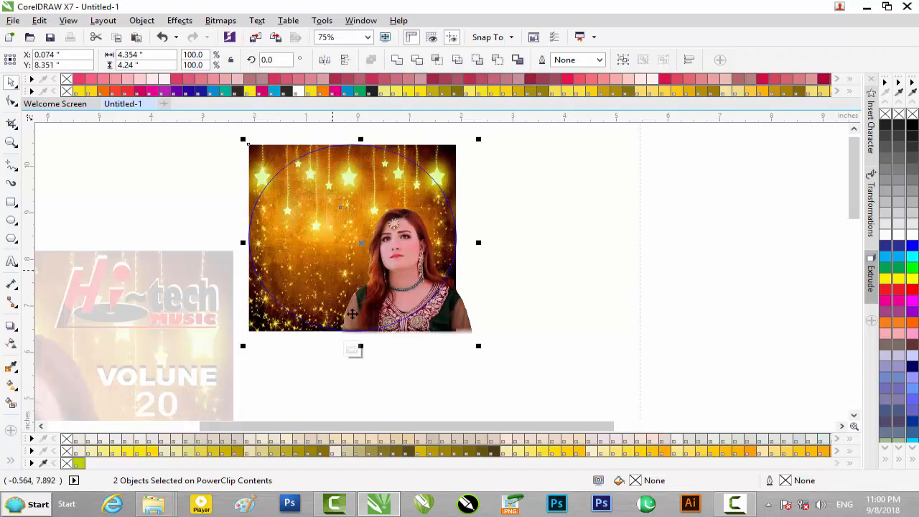
left_click(355, 349)
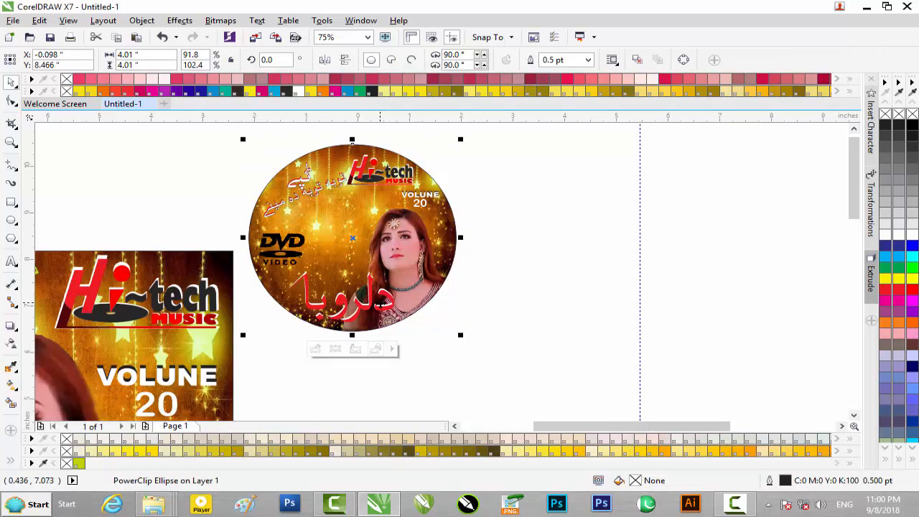
- Bring a copy of the starry background and the woman's photo out of the small disc label and place it beside the label
left_click(355, 349)
left_click_drag(653, 260, 732, 260)
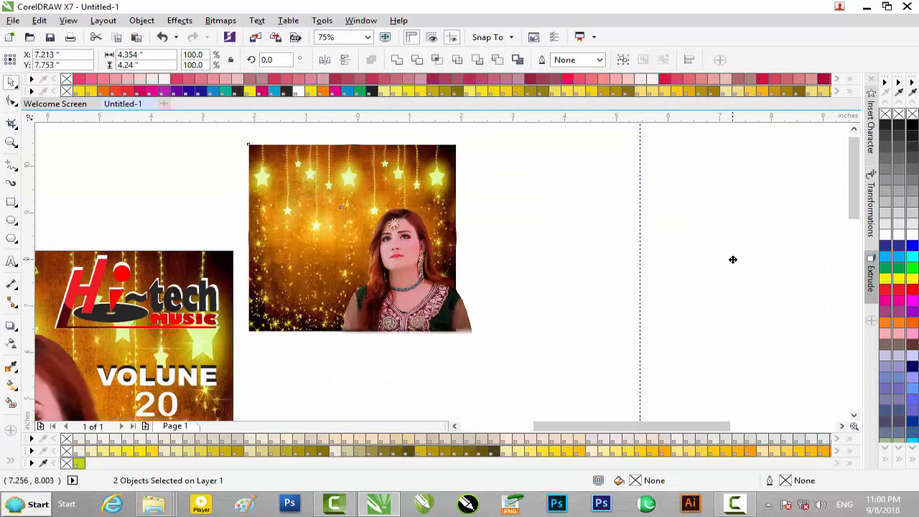
left_click_drag(695, 421, 760, 429)
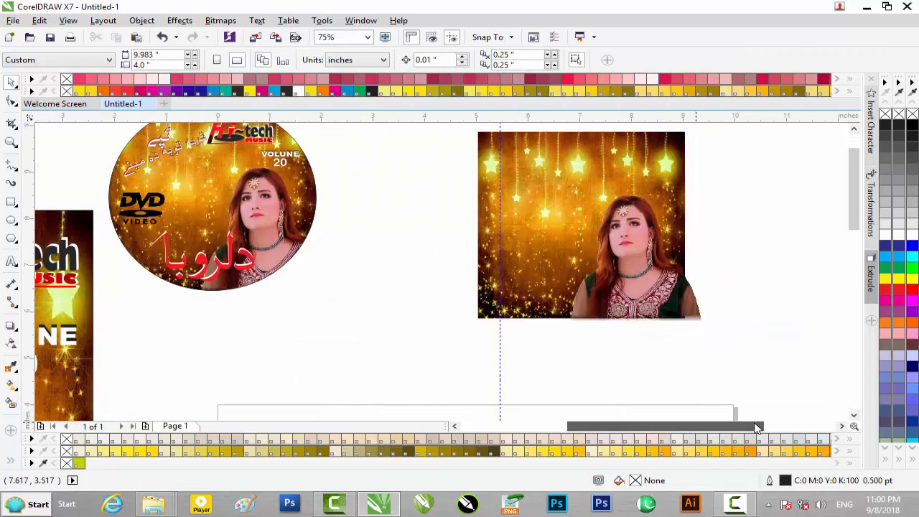
- Move the copied starry background and woman's photo onto the empty circle between the disc guidelines
scroll(768, 281, "down", 1)
left_click_drag(852, 247, 854, 327)
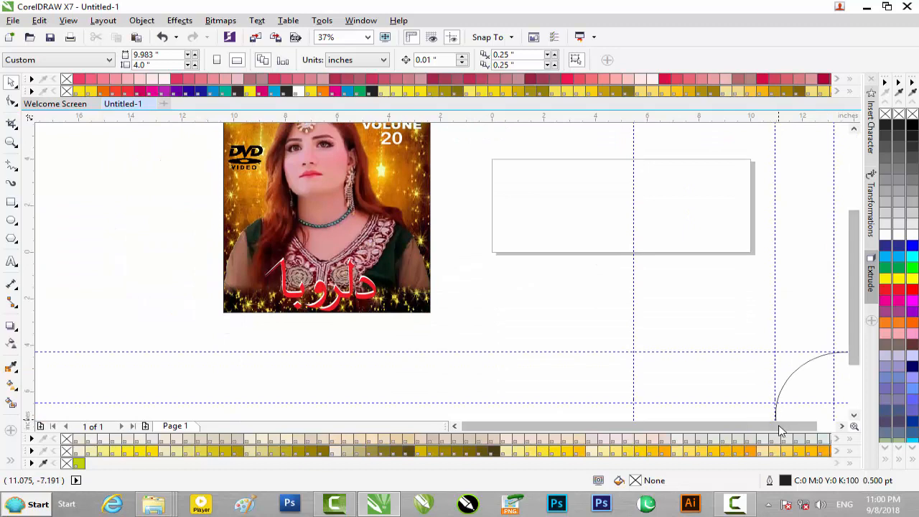
left_click_drag(778, 429, 796, 429)
scroll(800, 174, "down", 2)
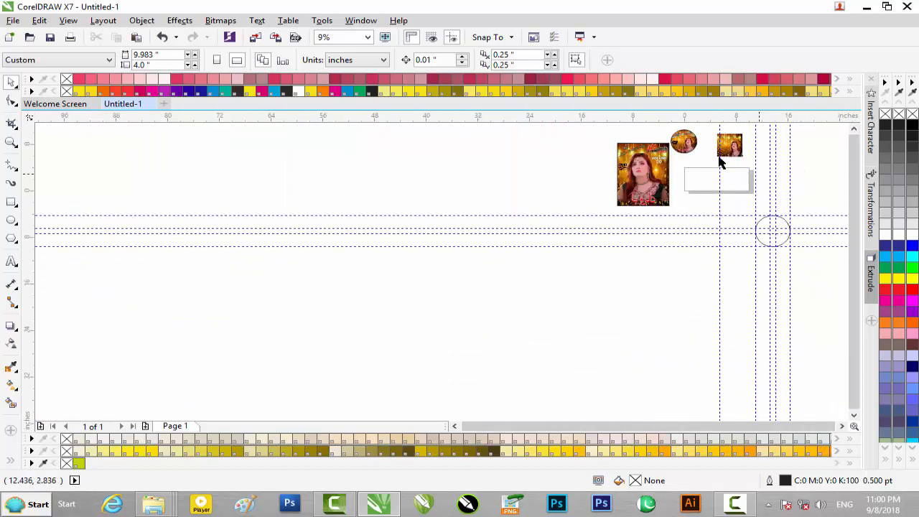
left_click_drag(747, 160, 772, 253)
scroll(772, 252, "up", 4)
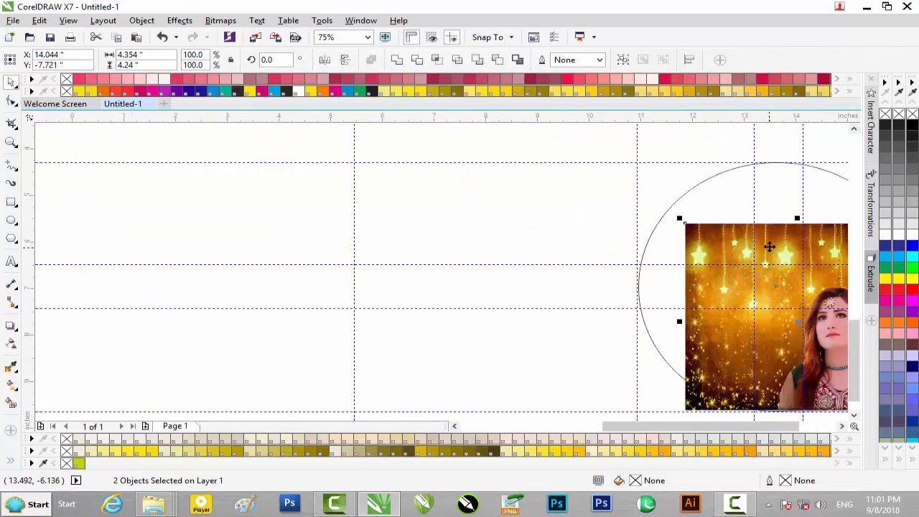
- PowerClip the copied background and woman's photo inside the 5.347" circle
right_click(769, 246)
left_click(700, 209)
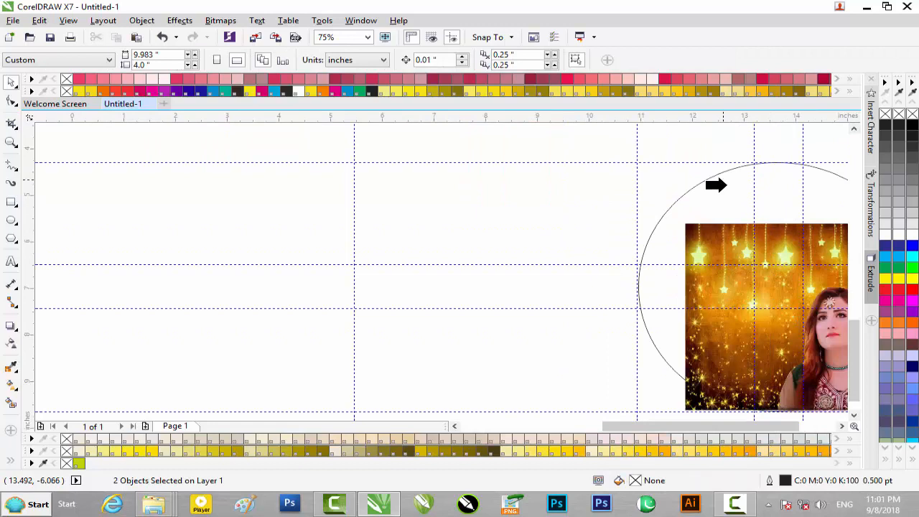
left_click(739, 192)
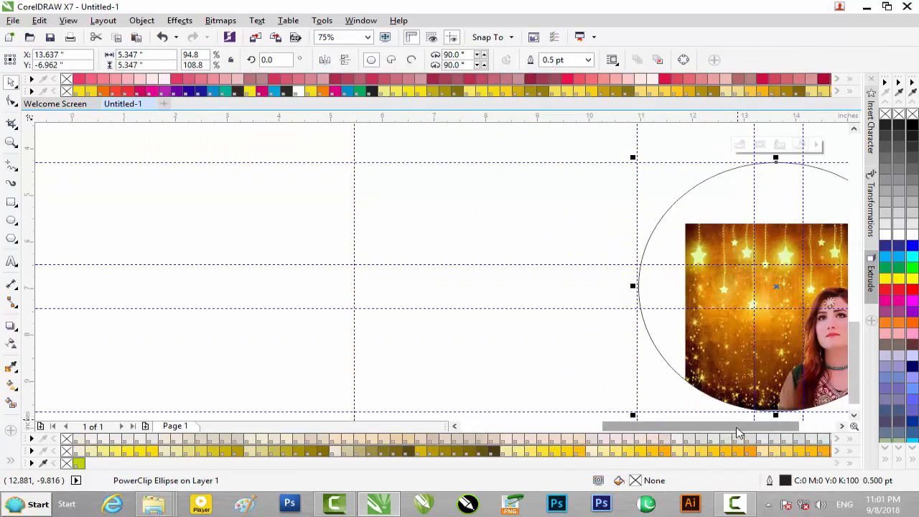
- Open the circle's PowerClip contents, then reposition and enlarge the background and photo together to about 5.94" by 5.62"
left_click_drag(737, 429, 771, 428)
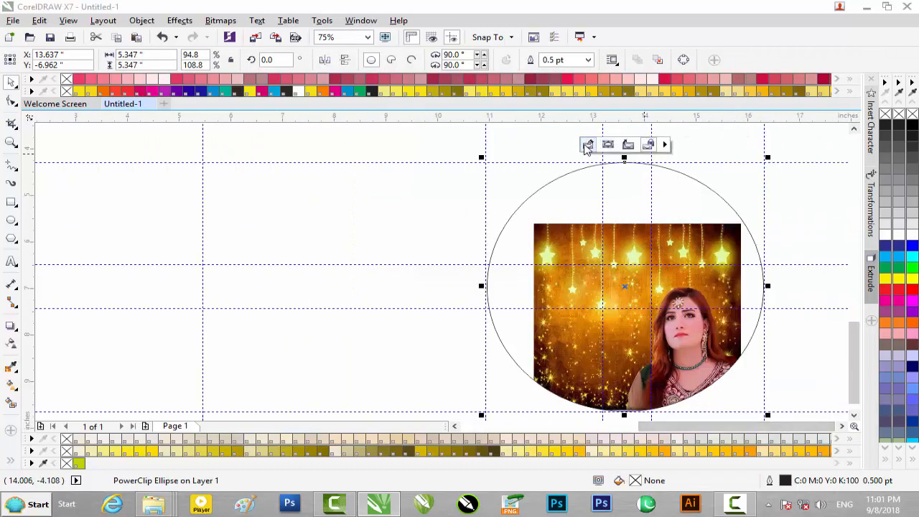
left_click(589, 147)
left_click_drag(559, 330, 476, 392)
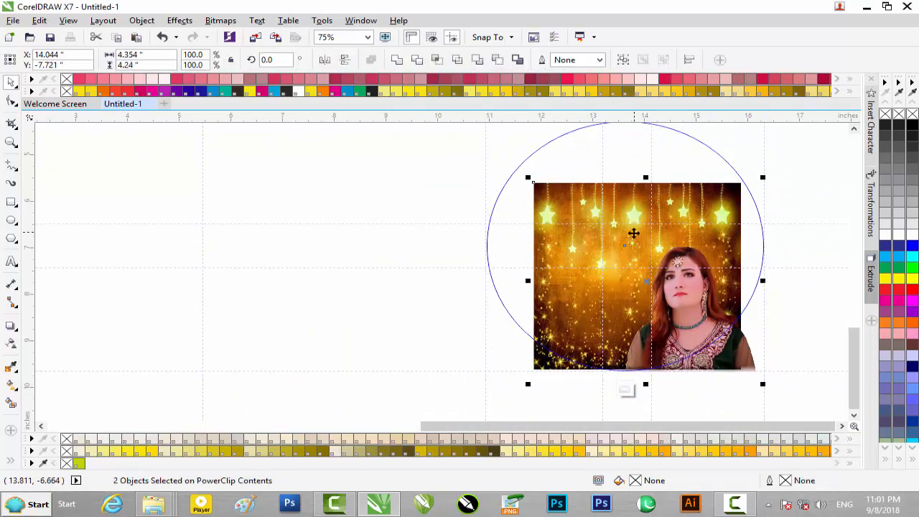
left_click_drag(629, 241, 613, 176)
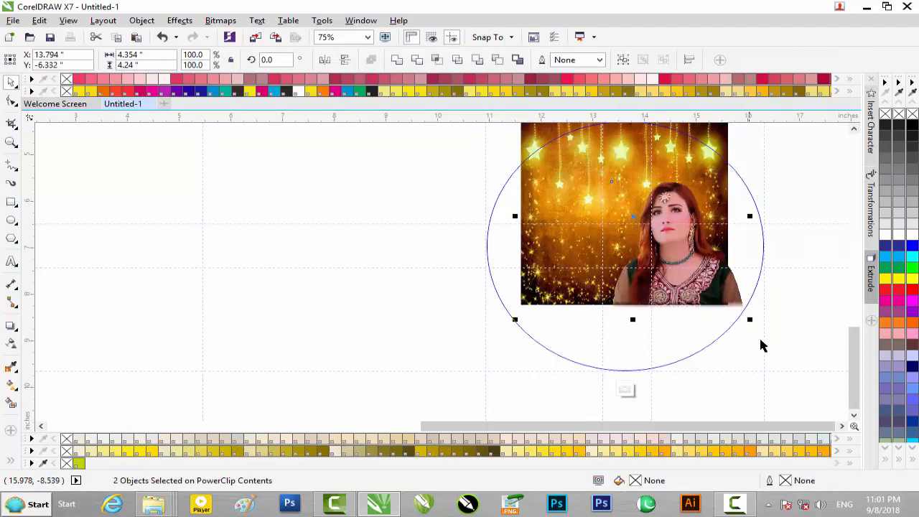
left_click_drag(751, 321, 784, 374)
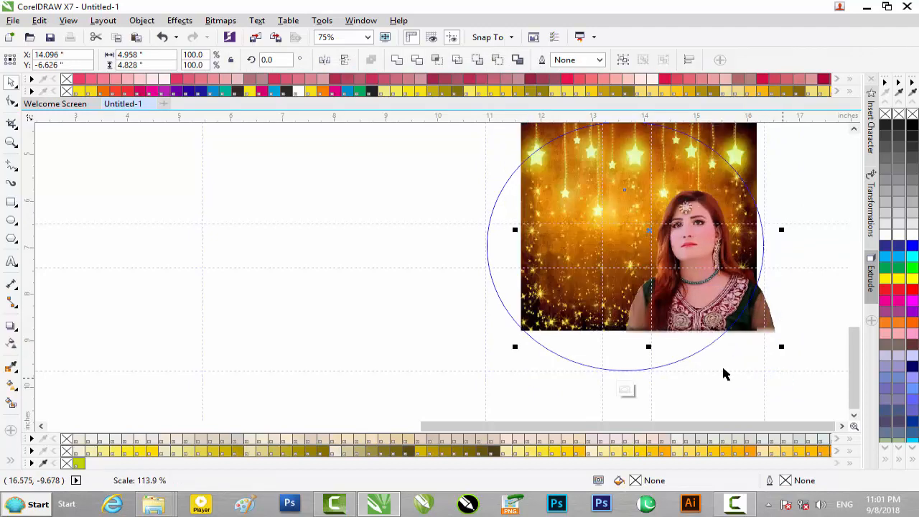
left_click_drag(515, 231, 470, 231)
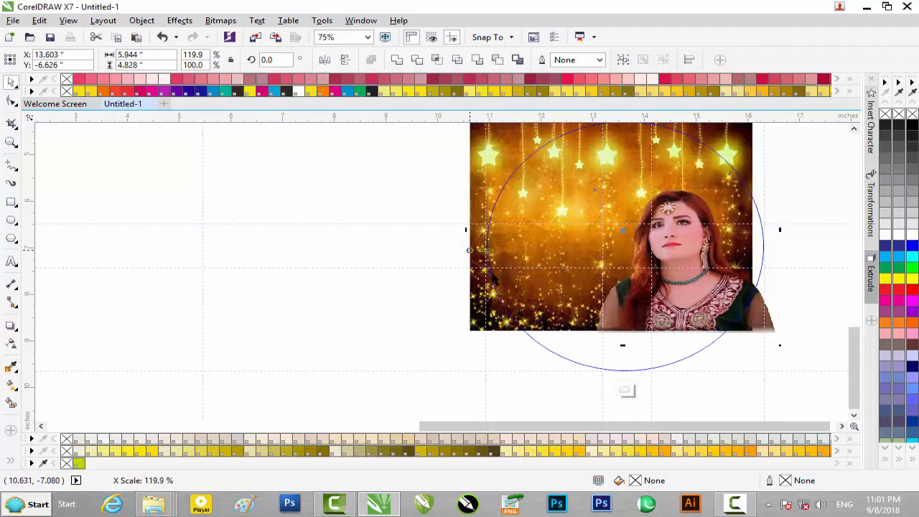
left_click_drag(622, 346, 624, 381)
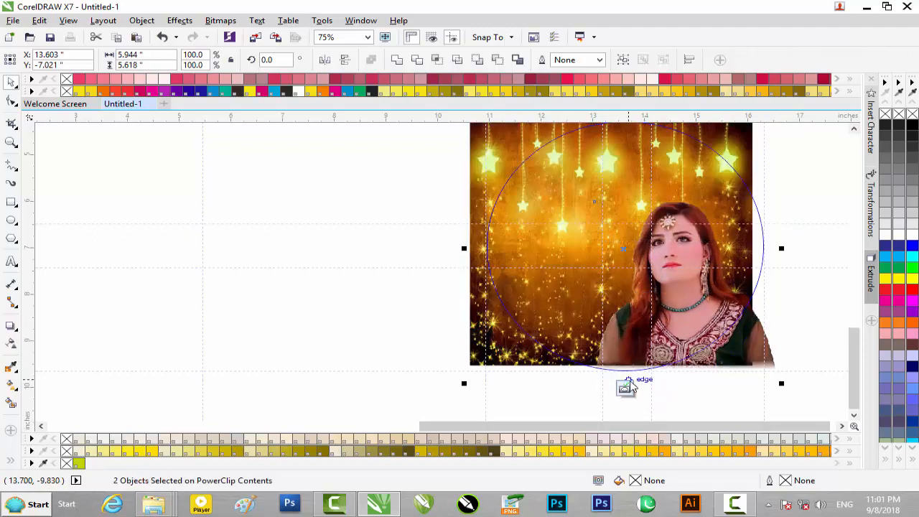
- Nudge the background and photo down past the circle's bottom edge and stretch them upward to about 5.86" tall
key("Down")
key("Down")
key("Down")
key("Down")
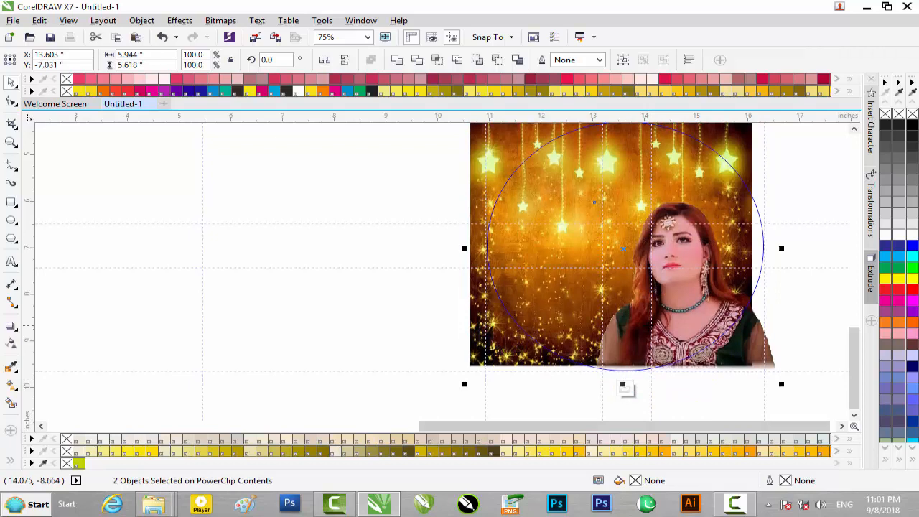
key("Down")
key("Down")
key("Down")
key("Down")
key("Down")
key("Down")
key("Down")
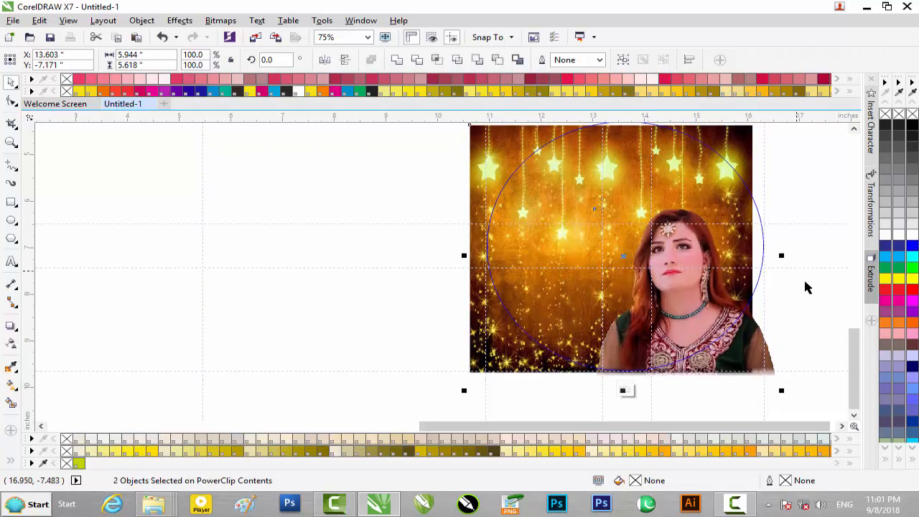
left_click_drag(854, 356, 855, 328)
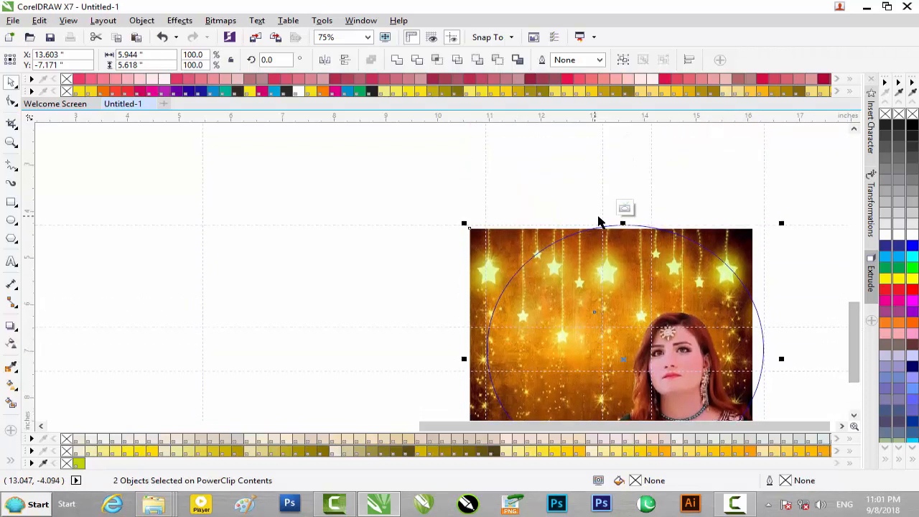
left_click_drag(623, 224, 625, 210)
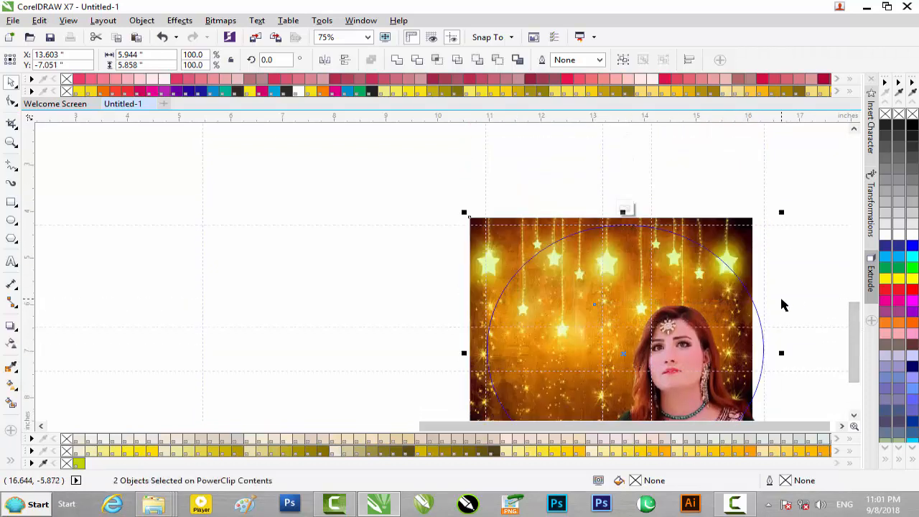
- Widen the background and photo to about 6.10" and nudge them right so they cover both sides of the circle
left_click_drag(781, 353, 790, 352)
key("Right")
key("Right")
key("Right")
key("Right")
key("Right")
key("Right")
key("Right")
key("Right")
key("Right")
key("Right")
key("Right")
key("Right")
key("Right")
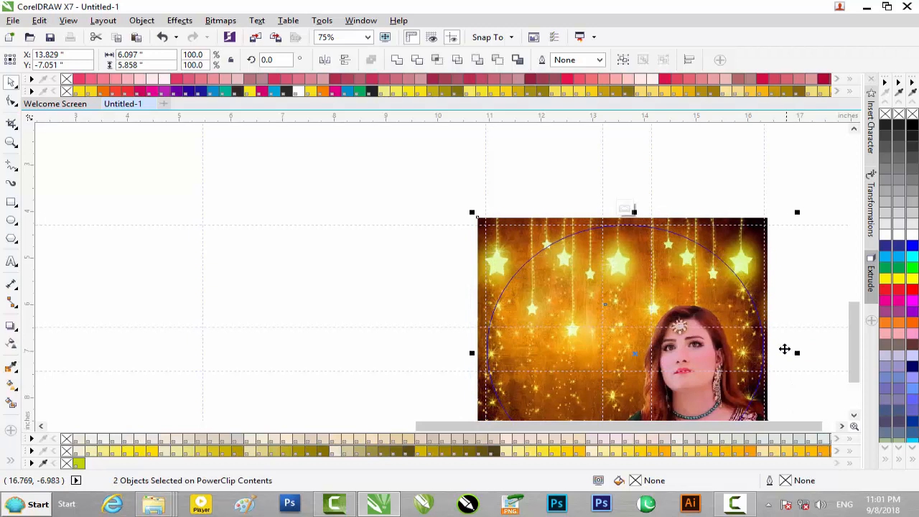
- Select only the woman's photo inside the PowerClip contents and nudge it up slightly above the background's lower edge
left_click_drag(855, 316, 855, 344)
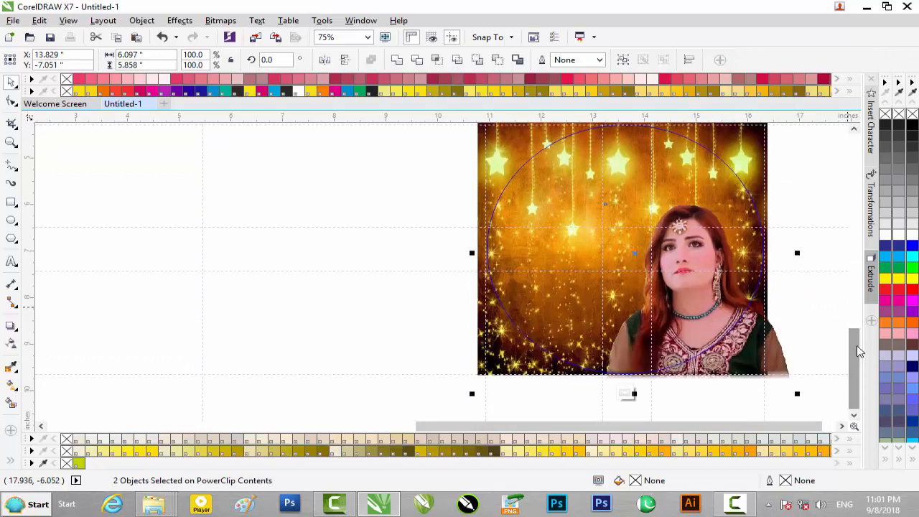
left_click(811, 298)
left_click(698, 288)
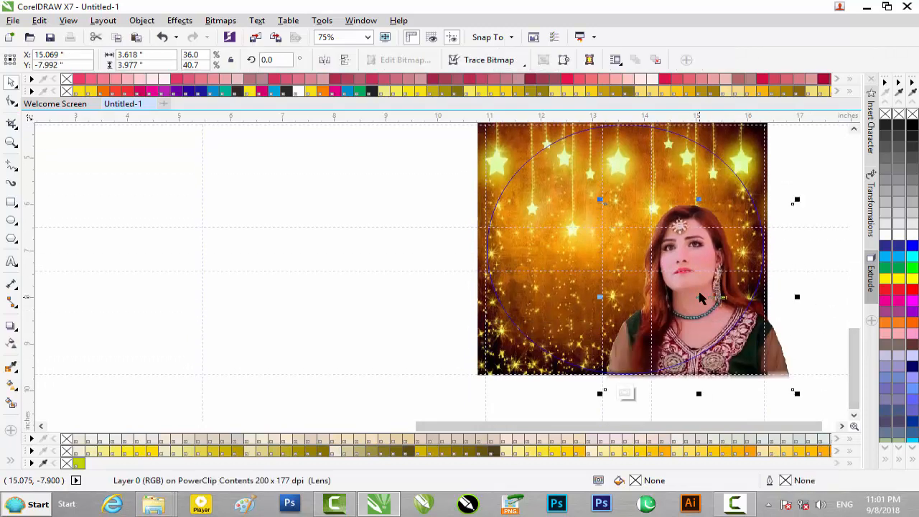
key("Up")
key("Up")
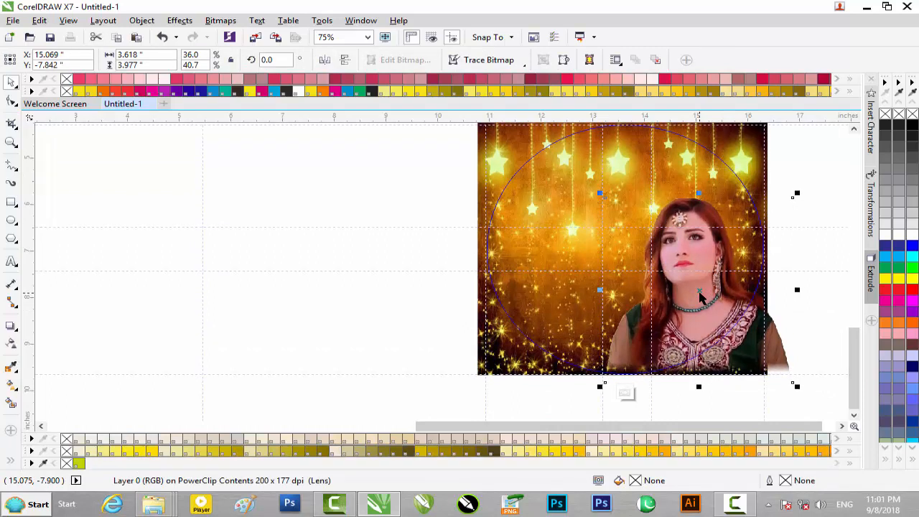
key("Up")
key("Up")
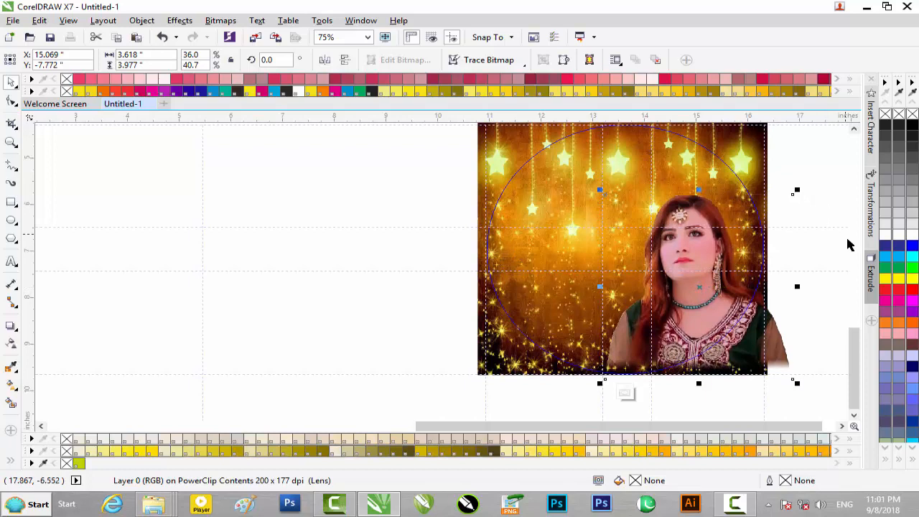
- Narrow the woman's photo to about 3.44" wide from its left side, keeping its height
scroll(855, 335, "up", 2)
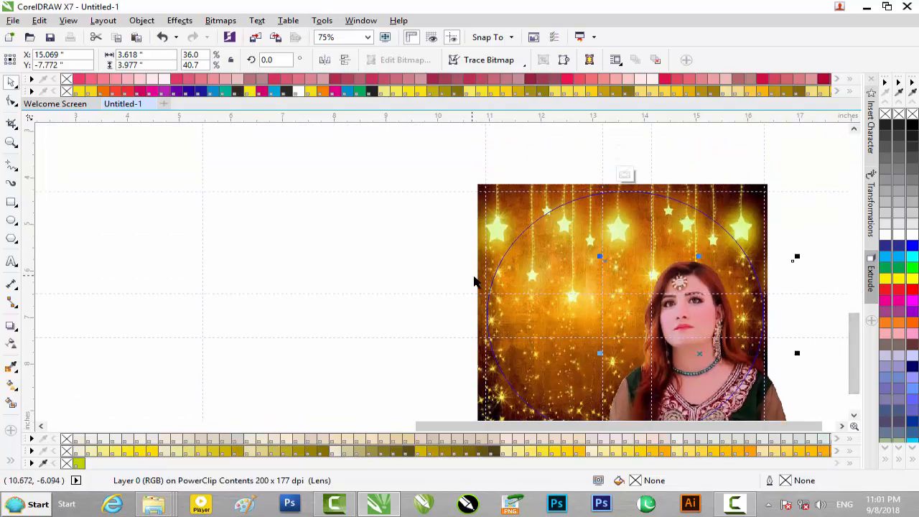
scroll(661, 266, "up", 1)
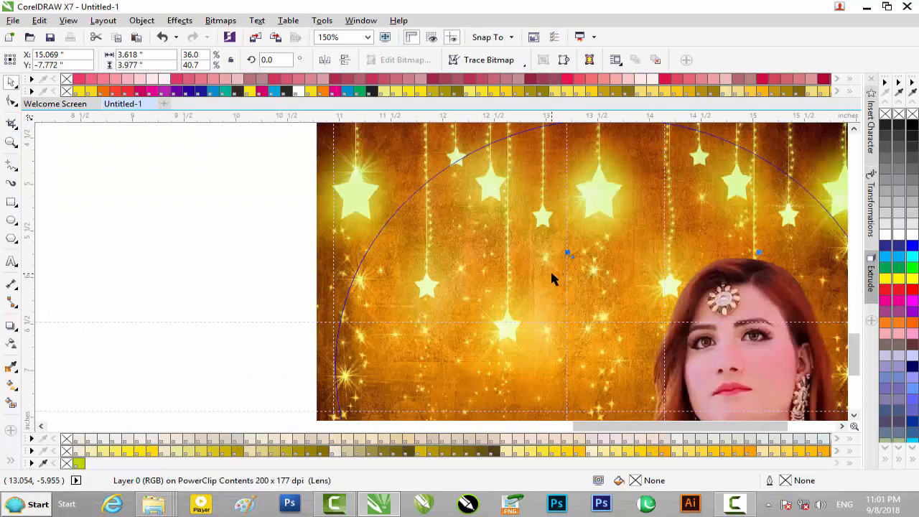
scroll(550, 259, "down", 2)
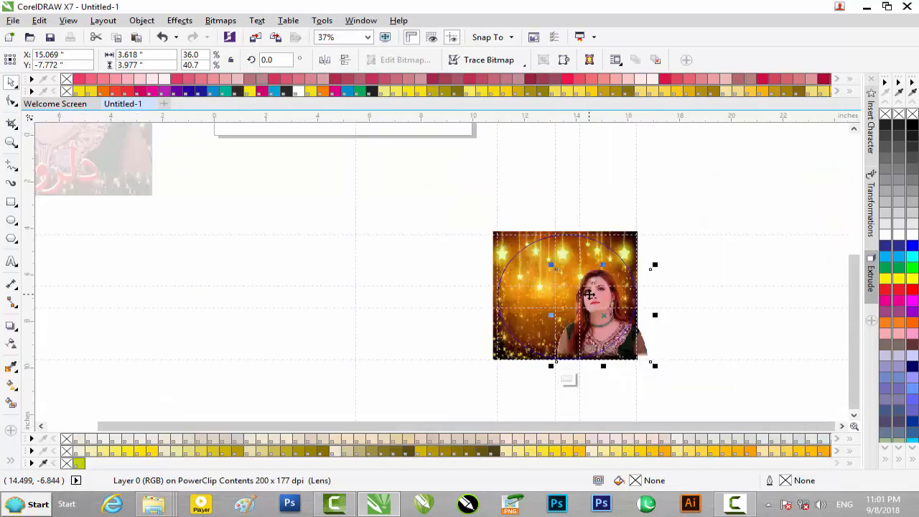
scroll(589, 295, "up", 2)
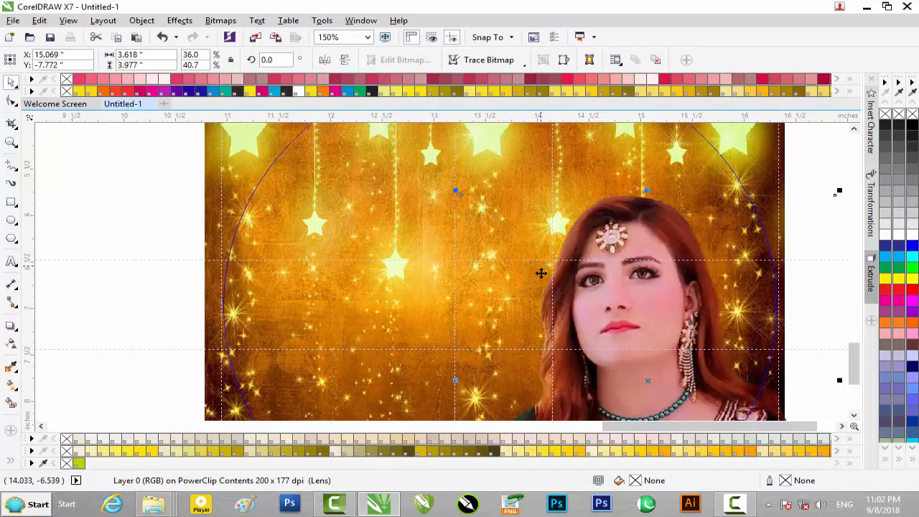
left_click_drag(456, 380, 471, 375)
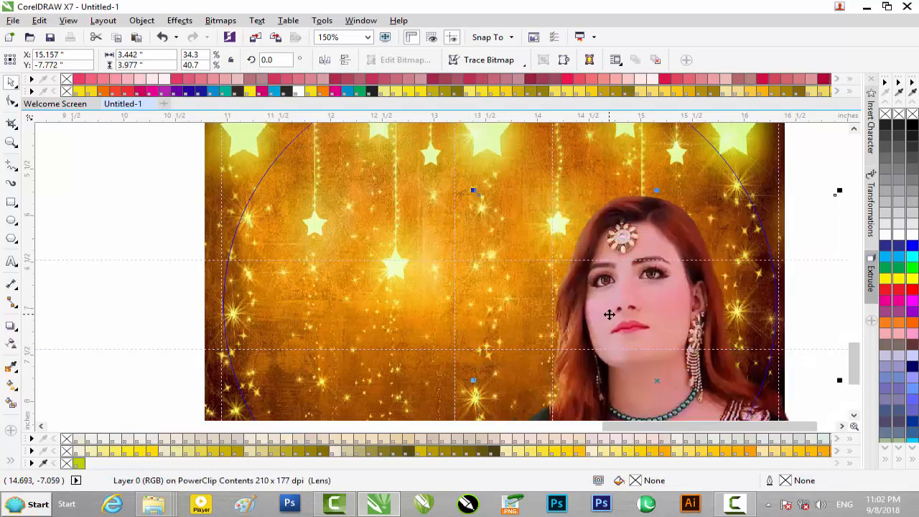
- Finish editing the circle's PowerClip contents so the artwork is clipped to the disc shape
scroll(610, 315, "down", 2)
scroll(737, 255, "down", 1)
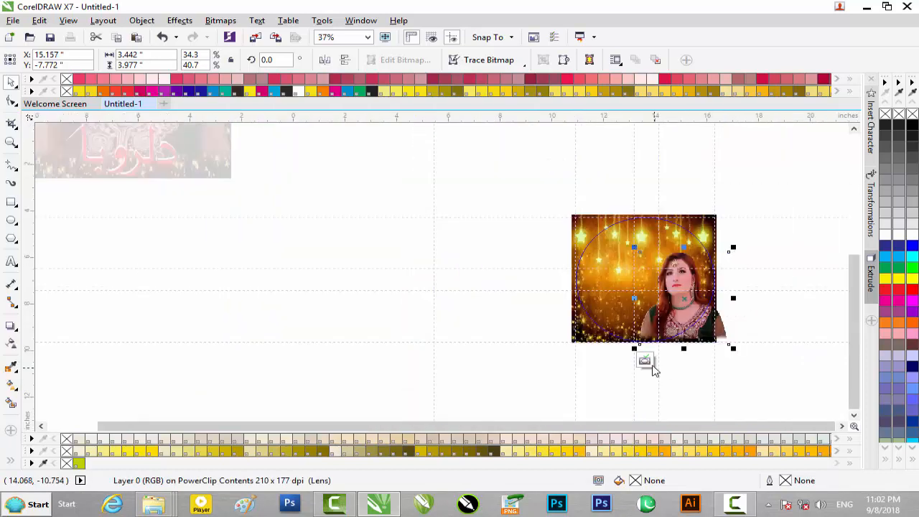
left_click(647, 361)
scroll(700, 284, "up", 1)
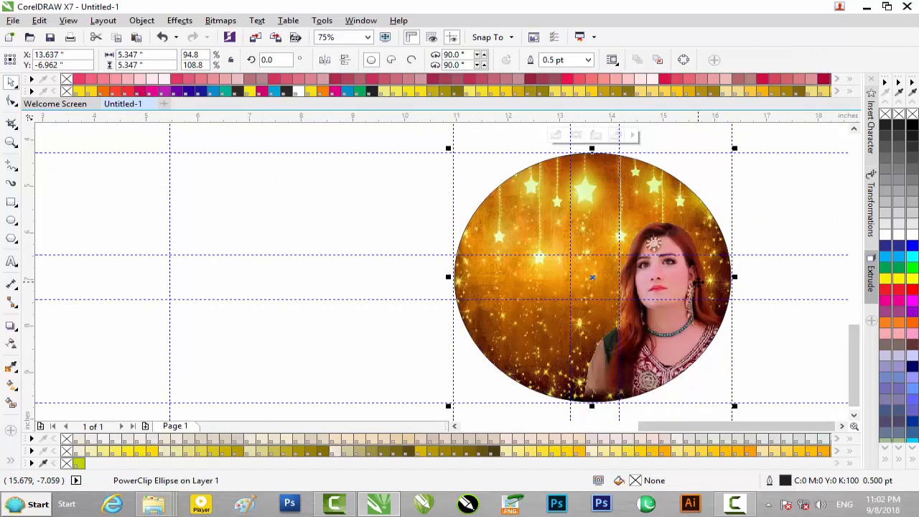
- Move the Hi-tech Music logo off the small disc mockup into the empty area beside it
scroll(698, 284, "down", 1)
scroll(700, 284, "down", 1)
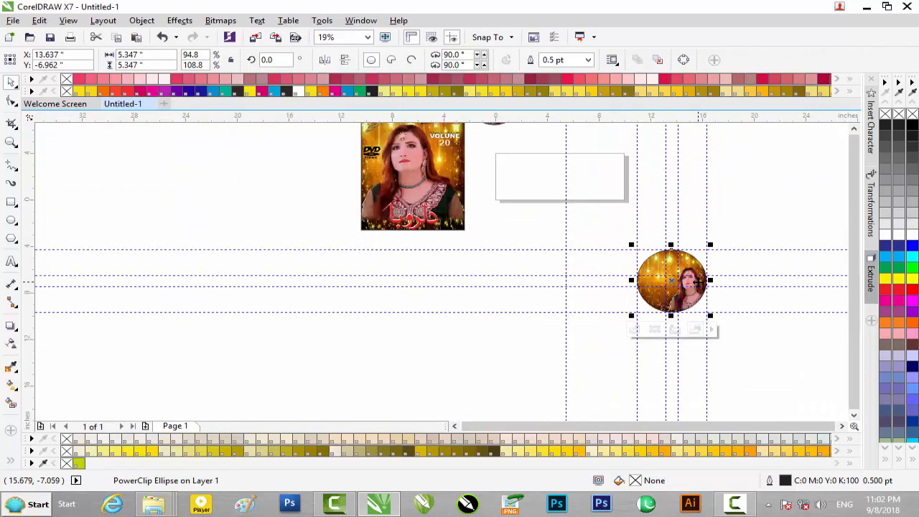
scroll(854, 132, "up", 3)
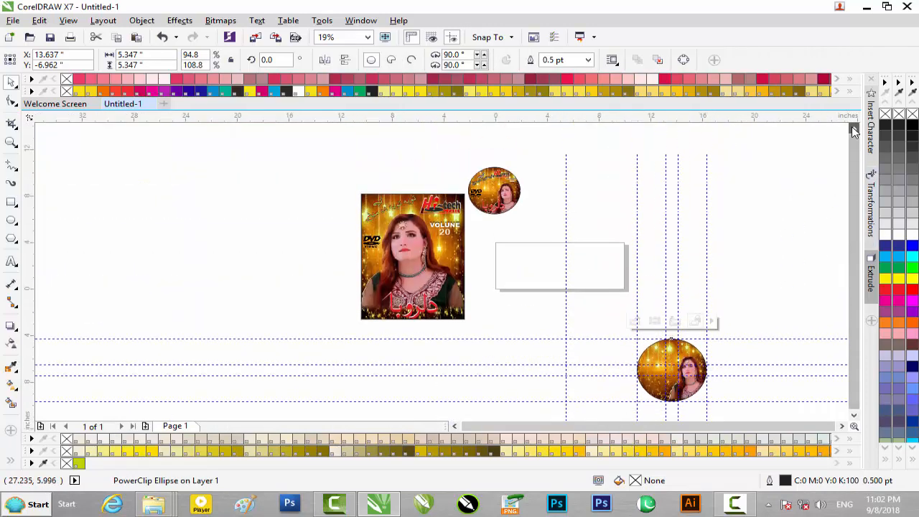
scroll(492, 206, "up", 1)
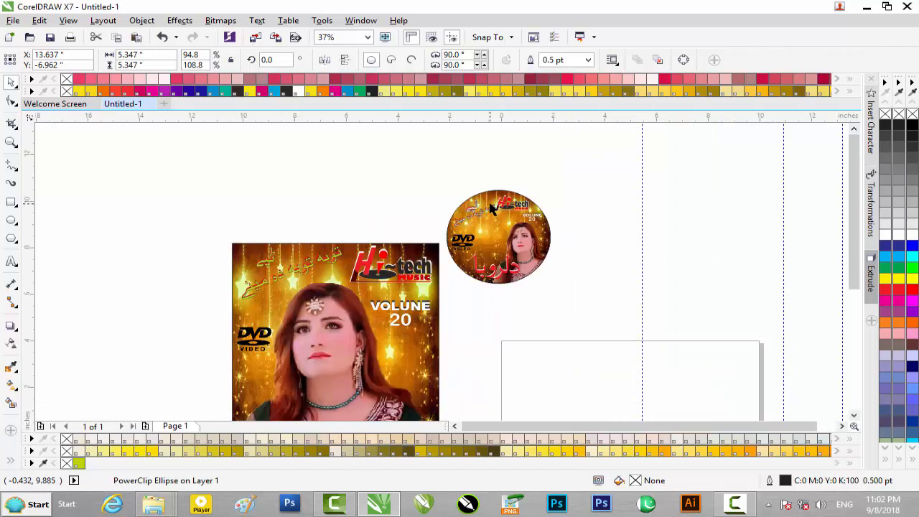
scroll(491, 207, "up", 1)
left_click_drag(601, 147, 695, 276)
- Delete the vertical guideline at the large disc's right edge and the four horizontal guidelines crossing it
scroll(695, 276, "down", 2)
left_click(842, 427)
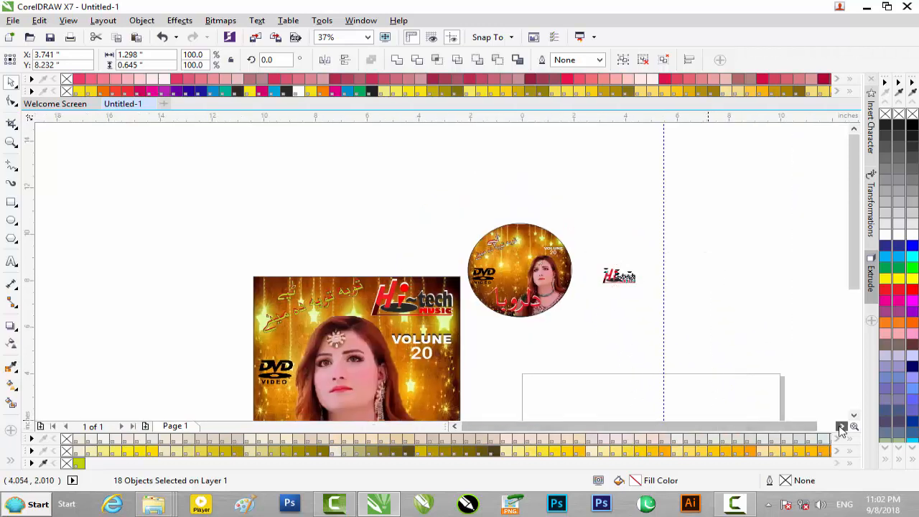
left_click(842, 427)
scroll(854, 337, "down", 2)
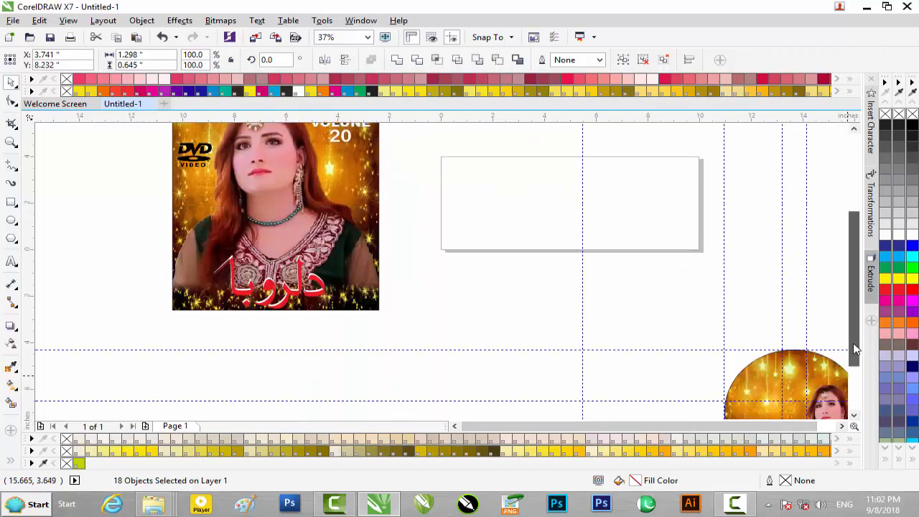
left_click_drag(747, 431, 765, 431)
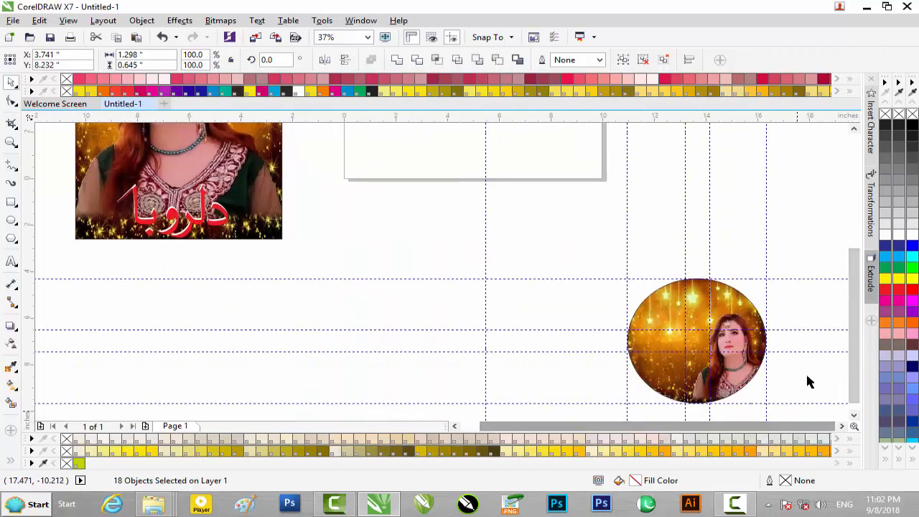
left_click(765, 249)
key("Delete")
left_click(781, 279)
key("Delete")
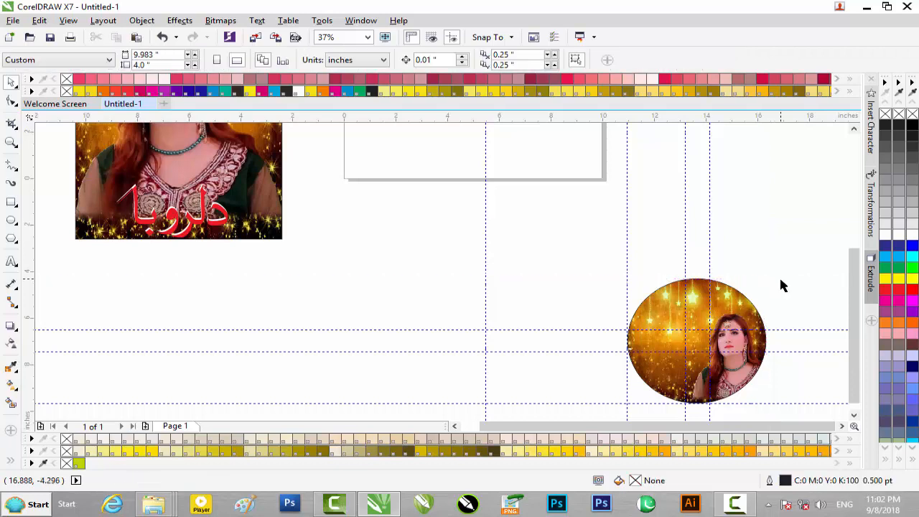
left_click(793, 330)
key("Delete")
left_click(793, 351)
key("Delete")
left_click(768, 403)
key("Delete")
- Delete the four remaining vertical guidelines through and beside the large disc
left_click(685, 321)
key("Delete")
left_click(710, 253)
key("Delete")
left_click(627, 248)
key("Delete")
left_click(487, 248)
key("Delete")
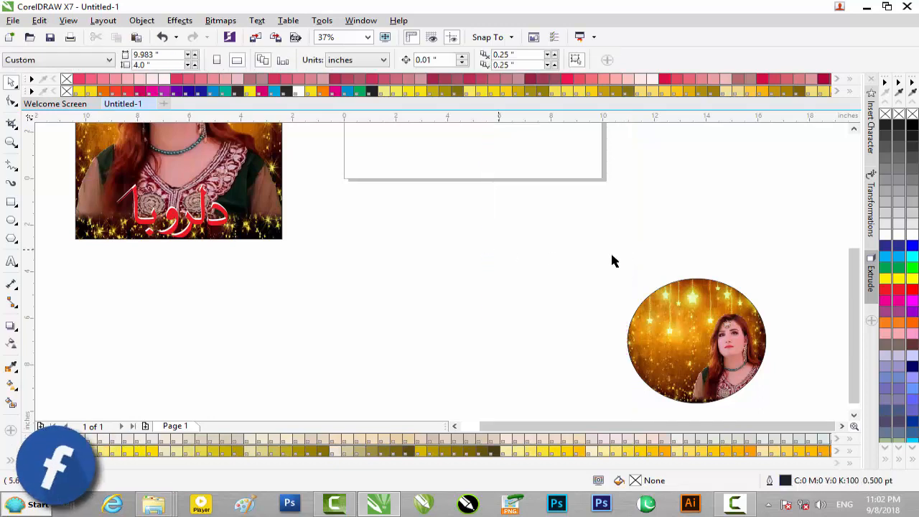
- Try to move the large disc up above the page and place the Hi-tech Music logo on its upper part
left_click_drag(813, 251, 617, 392)
left_click_drag(641, 275, 563, 194)
left_click(854, 130)
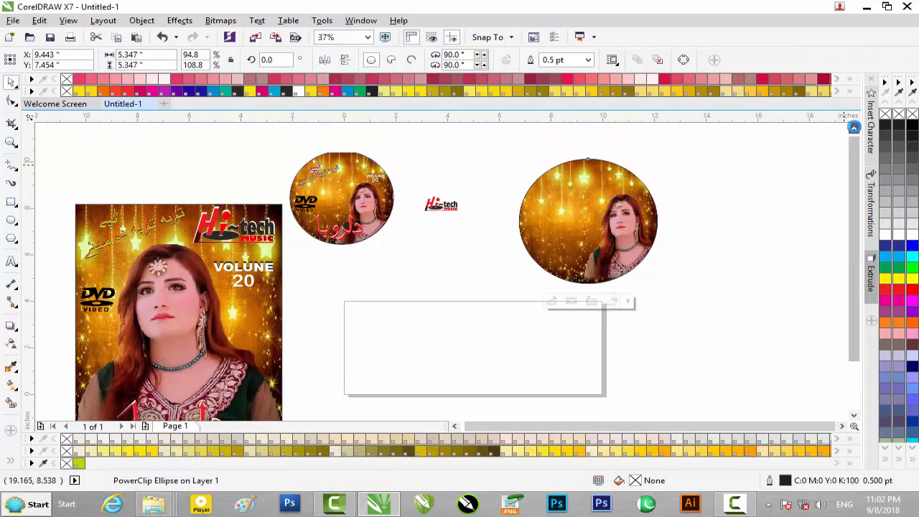
left_click(855, 130)
left_click(469, 217)
left_click_drag(482, 208, 600, 208)
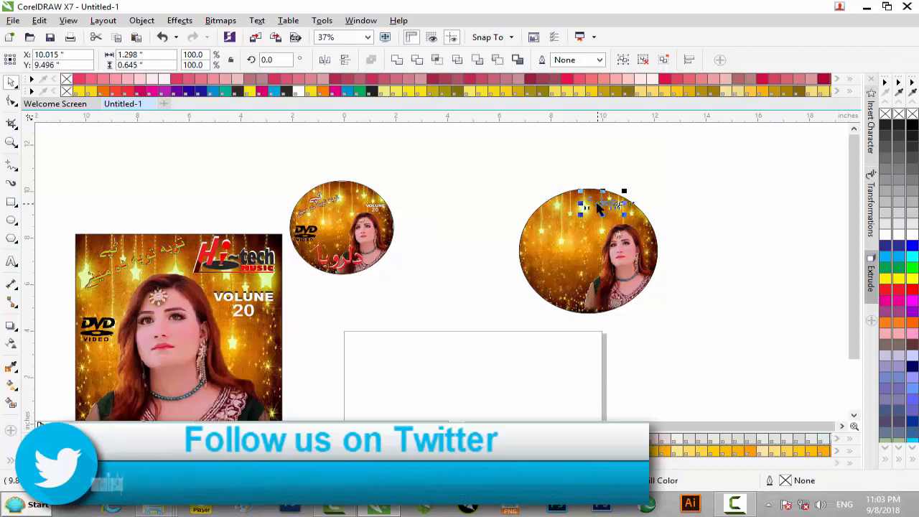
- Undo the logo and large disc moves and the last two guideline deletions
key("ctrl+z")
key("ctrl+z")
key("ctrl+z")
key("ctrl+z")
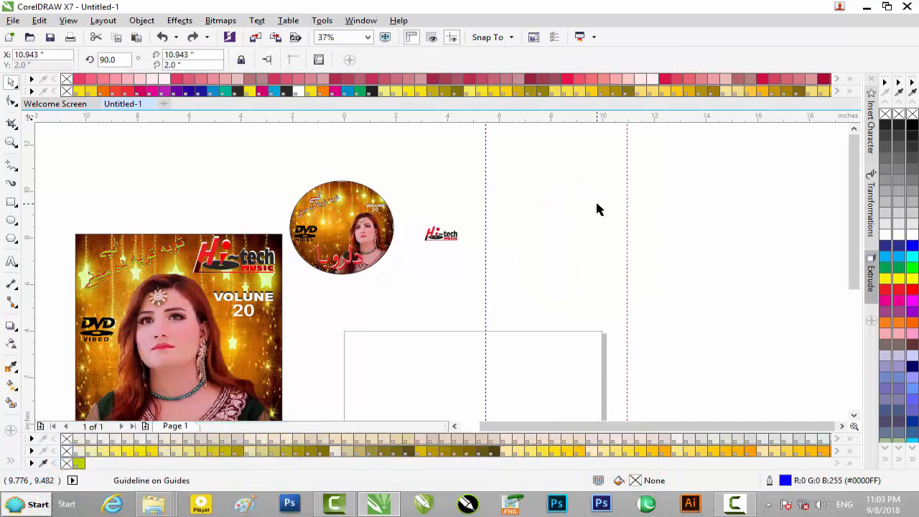
- Delete the two vertical guidelines again and move the large disc up level with the small disc mockup
scroll(599, 209, "down", 3)
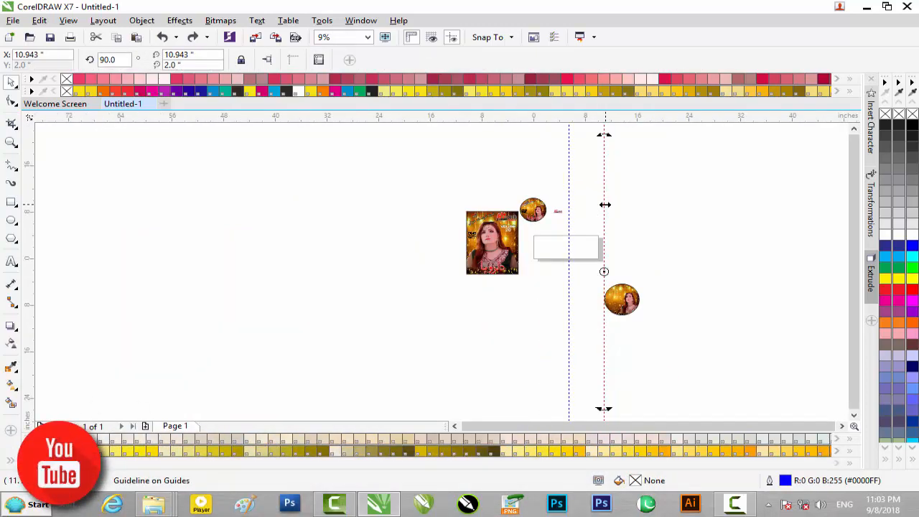
left_click_drag(605, 204, 569, 202)
key("Delete")
left_click_drag(567, 329, 567, 330)
left_click_drag(614, 299, 584, 206)
scroll(584, 206, "up", 4)
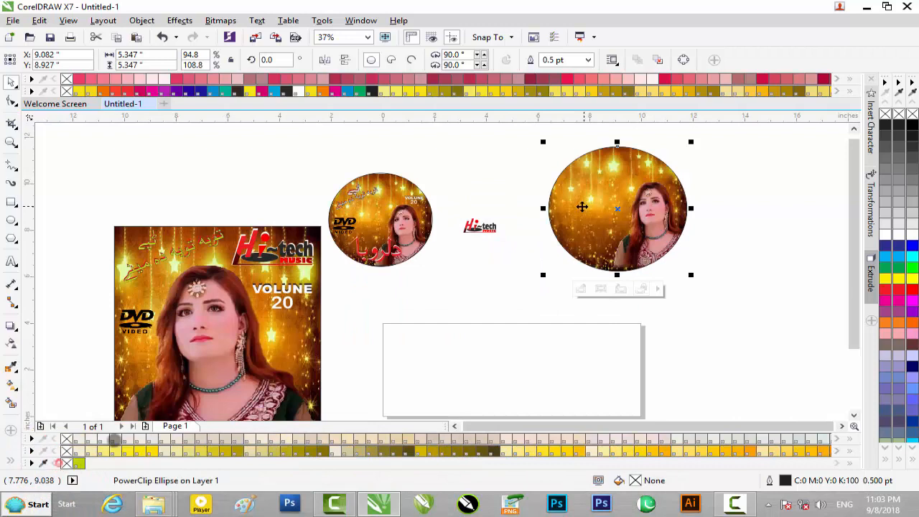
- Move the Hi-tech Music logo onto the large disc's top area and enlarge it to about 1.57" × 0.78"
left_click_drag(433, 250, 430, 253)
scroll(488, 224, "up", 2)
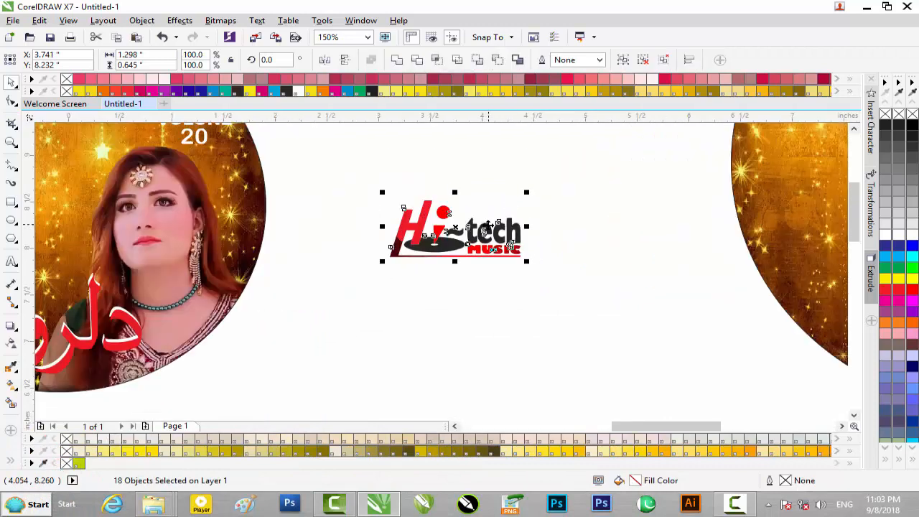
scroll(488, 224, "down", 1)
left_click_drag(489, 224, 776, 180)
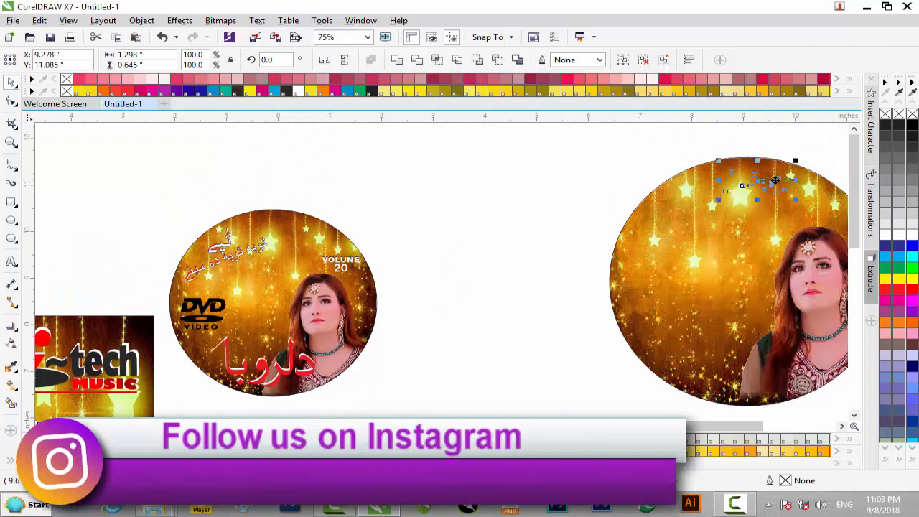
scroll(794, 179, "up", 1)
left_click_drag(794, 150, 812, 144)
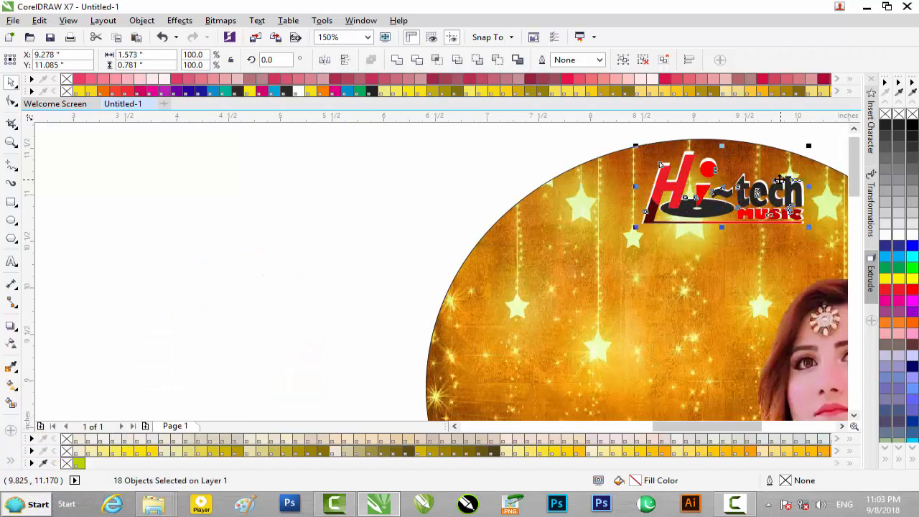
- Move the slanted white-and-red script text from the small disc to the large disc's upper left and enlarge it to about 2.23" × 1.66"
scroll(780, 180, "down", 1)
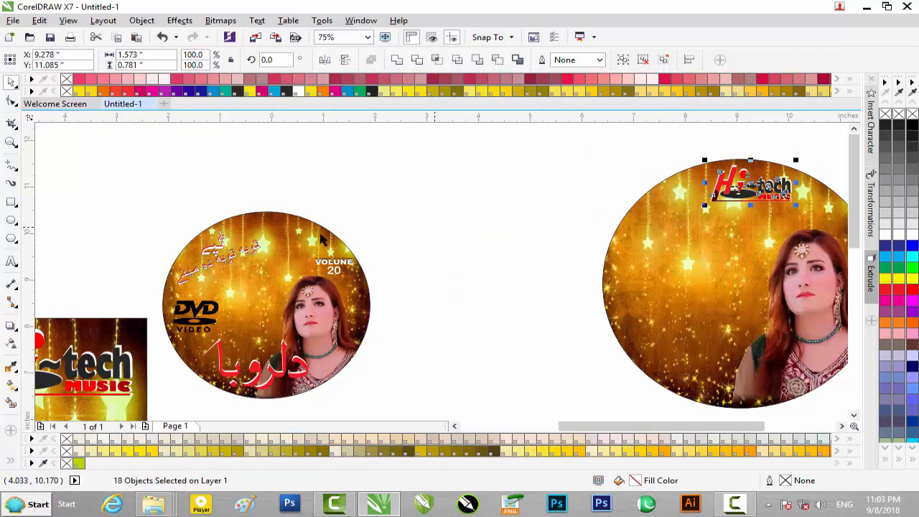
left_click_drag(276, 190, 165, 292)
left_click_drag(215, 246, 659, 223)
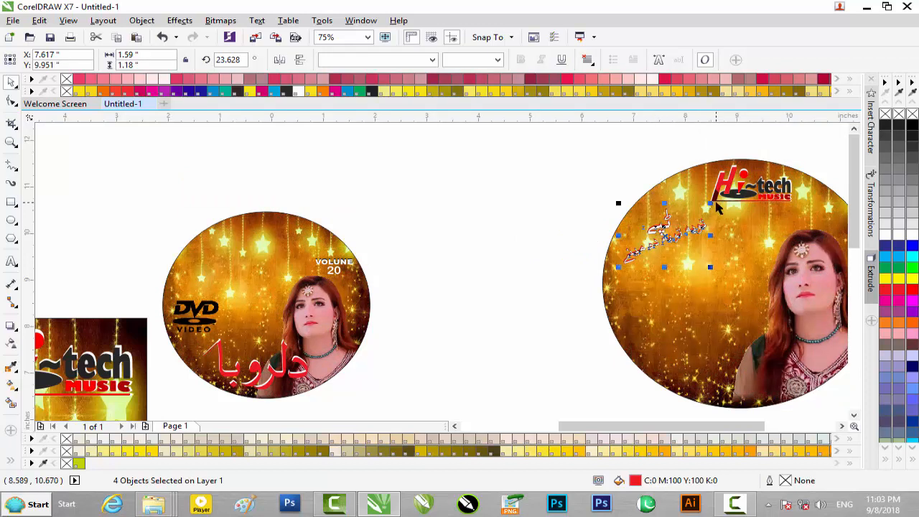
left_click_drag(712, 205, 727, 191)
- Nudge the slanted script text right and up to about X 7.76", Y 10.06", inside the large disc's edge
scroll(694, 215, "up", 2)
key("Right")
key("Right")
key("Right")
key("Right")
key("Right")
key("Right")
key("Right")
key("Right")
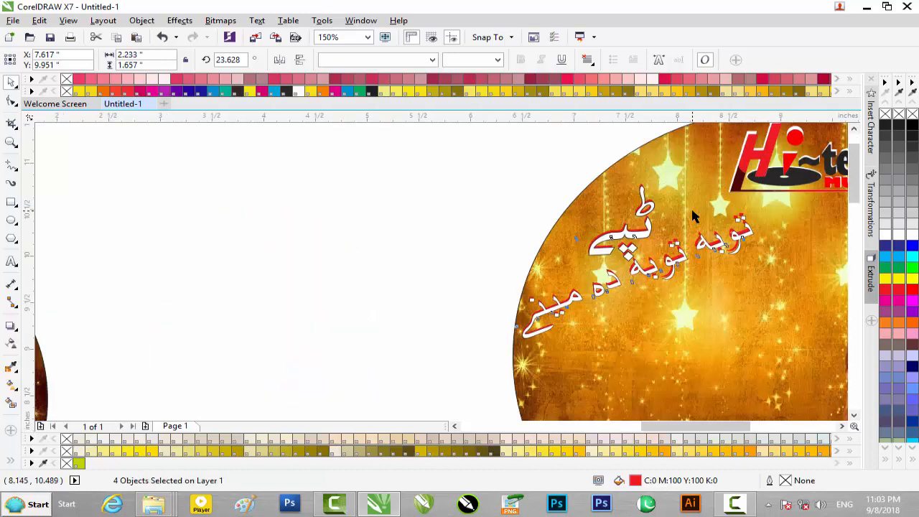
key("Up")
key("Right")
key("Right")
key("Right")
key("Right")
key("Right")
key("Right")
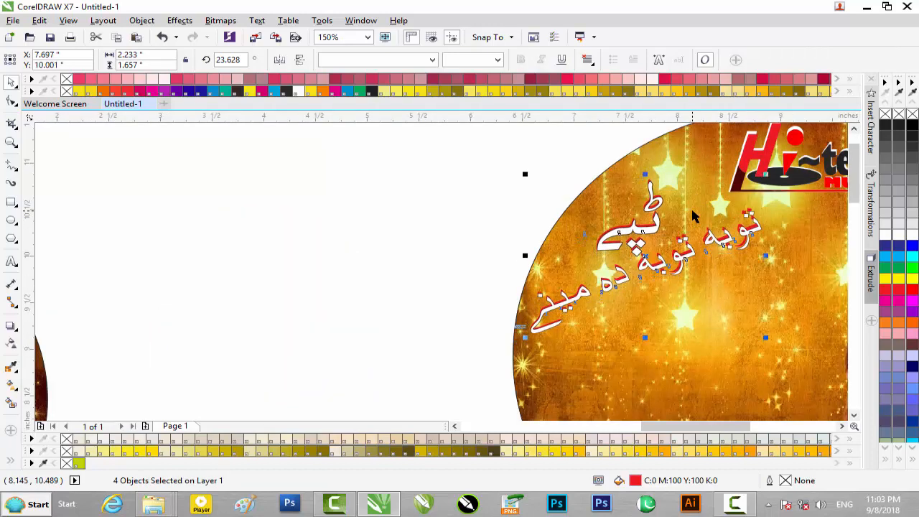
key("Up")
key("Up")
key("Up")
key("Up")
key("Up")
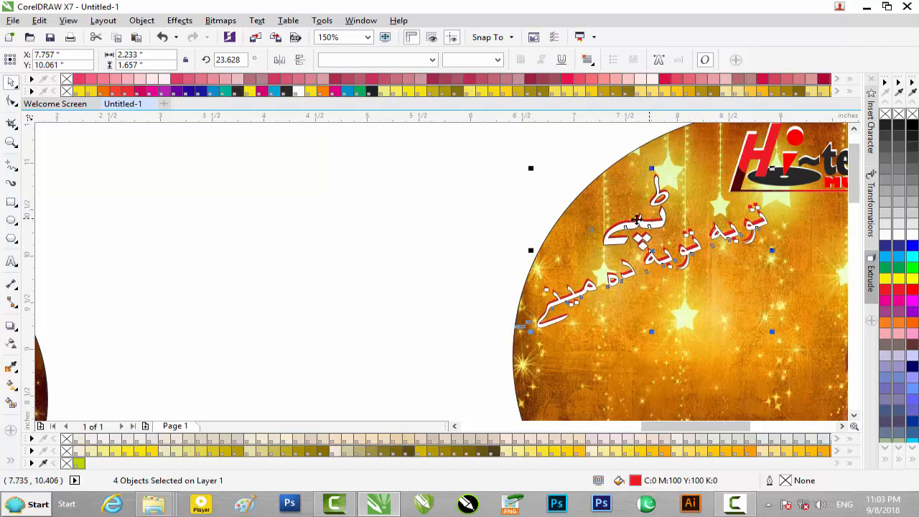
- Move the DVD Video logo to the large disc's left side, below the script text, and enlarge it to about 1.61" × 1.16"
scroll(694, 215, "down", 3)
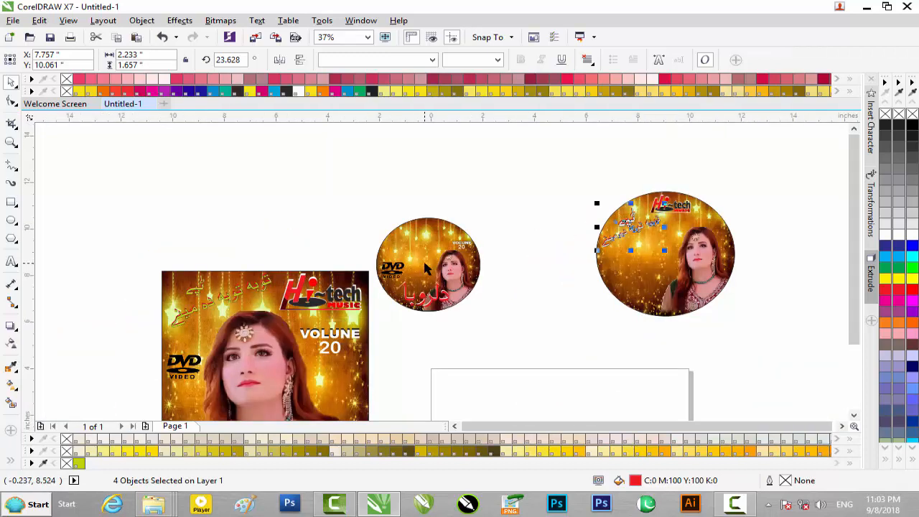
left_click_drag(381, 261, 621, 265)
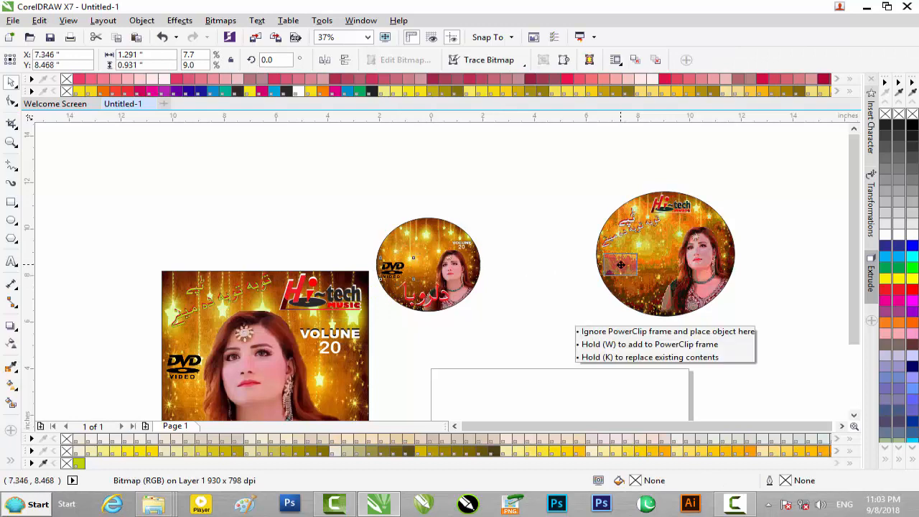
left_click_drag(621, 265, 620, 265)
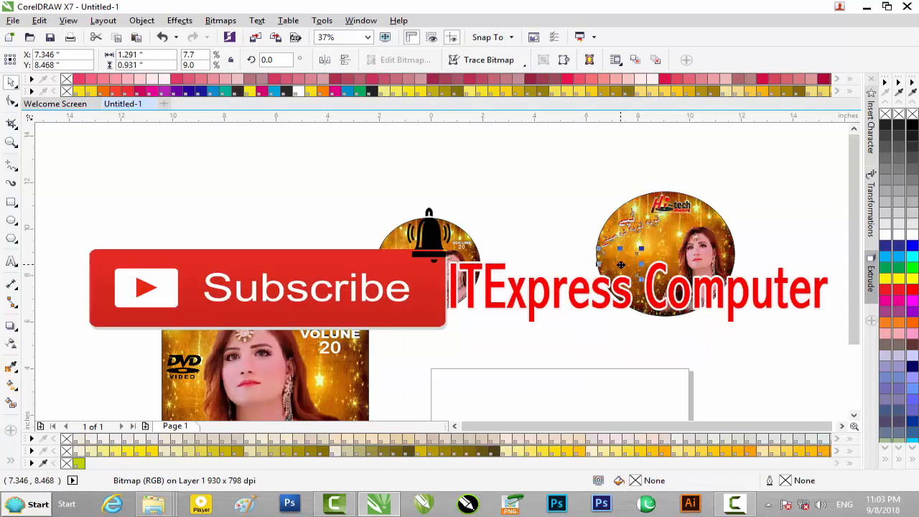
scroll(620, 265, "up", 3)
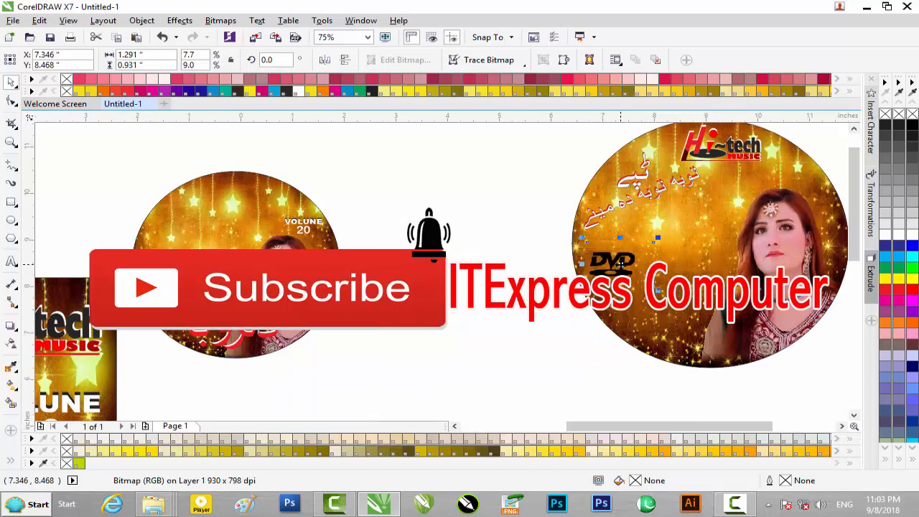
left_click_drag(660, 239, 677, 226)
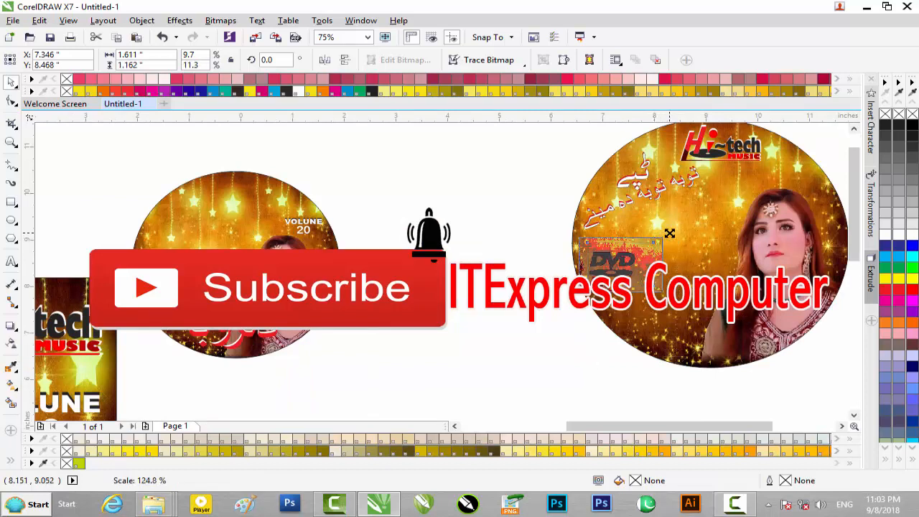
left_click_drag(633, 253, 642, 255)
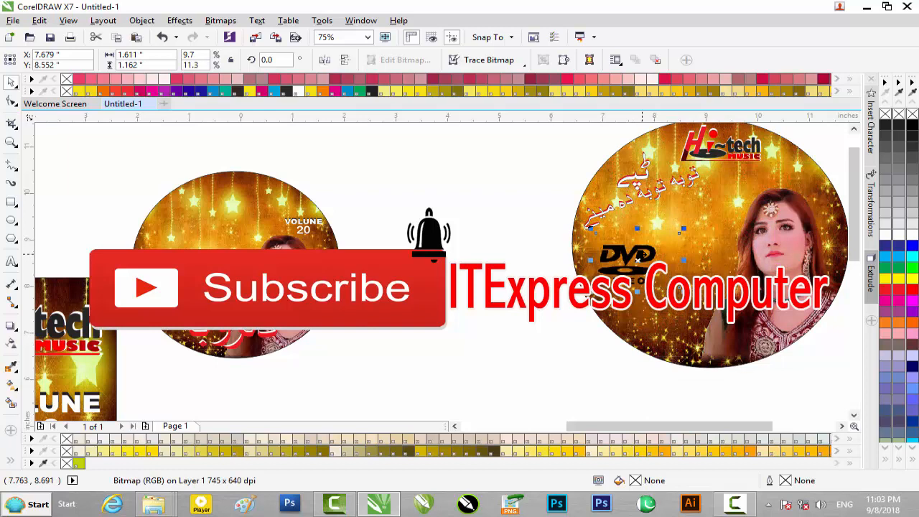
- Move the VOLUNE 20 text from the small disc to above the woman's head on the large disc and enlarge it slightly
left_click_drag(356, 189, 790, 173)
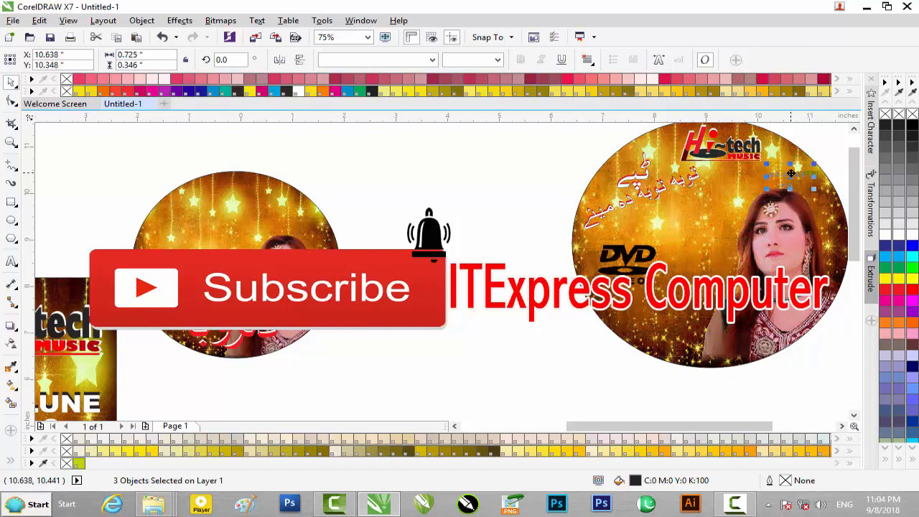
scroll(791, 174, "up", 2)
scroll(794, 173, "down", 2)
left_click_drag(815, 164, 818, 161)
scroll(818, 164, "up", 2)
- Nudge the VOLUNE 20 text slightly up and left on the large disc
key("Up")
key("Up")
key("Up")
key("Up")
key("Up")
key("Left")
key("Left")
key("Left")
key("Left")
key("Left")
- Move the large red script title to the lower part of the large disc and enlarge it to about 2.40" × 1.29"
scroll(610, 205, "down", 2)
left_click_drag(216, 385, 145, 307)
left_click_drag(237, 350, 691, 354)
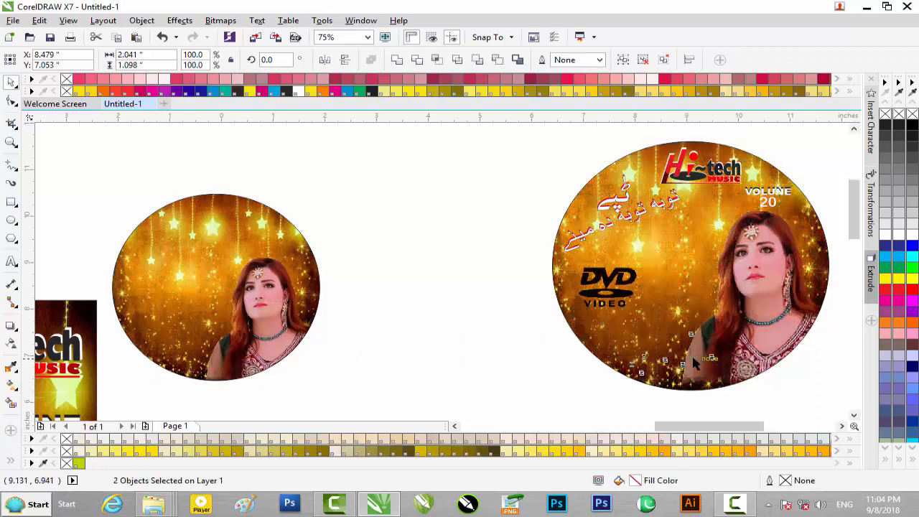
scroll(694, 361, "up", 2)
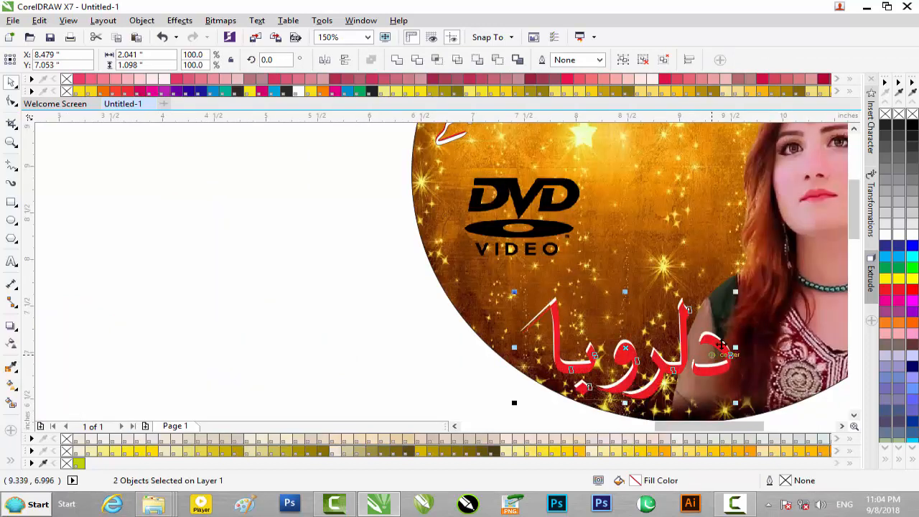
left_click_drag(738, 292, 756, 282)
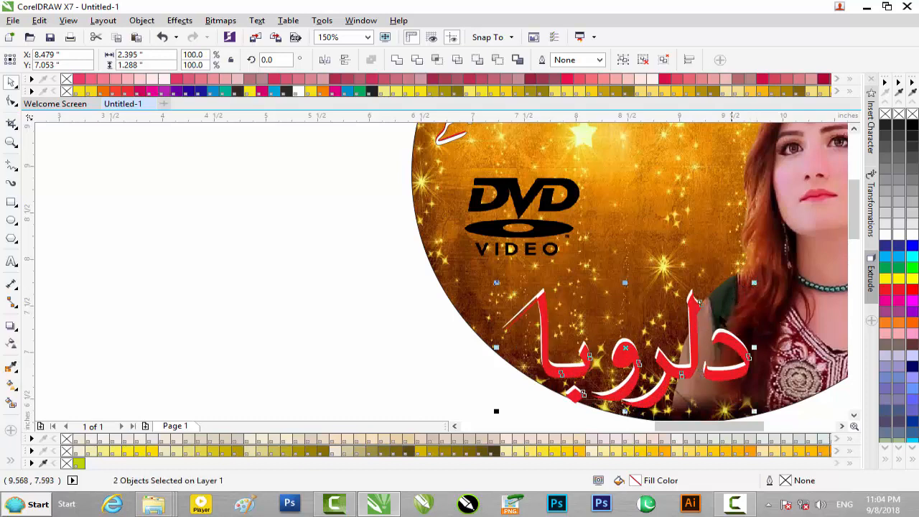
- Shift the red script title slightly up and fine-tune its position to about X 8.50", Y 7.16"
mouse_move(697, 343)
left_mouse_down()
mouse_move(707, 331)
mouse_move(696, 334)
left_mouse_up()
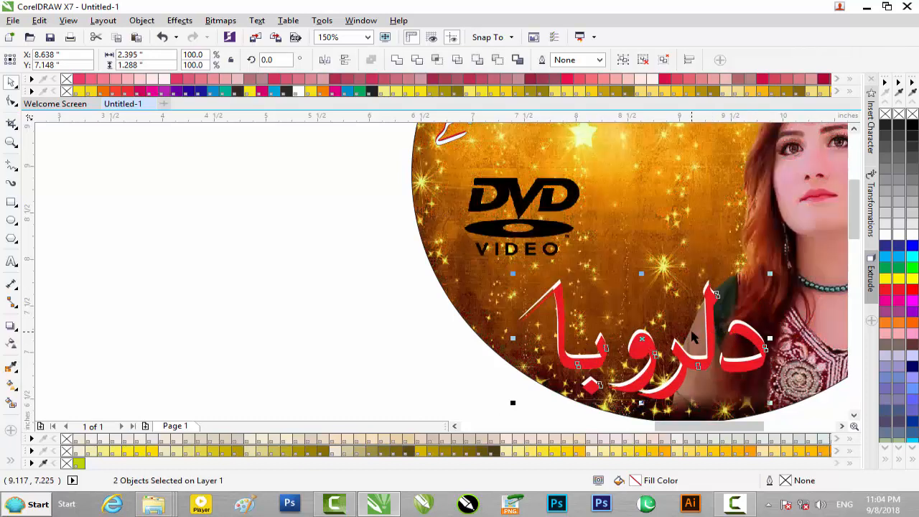
scroll(694, 334, "down", 2)
scroll(694, 336, "up", 2)
key("Left")
key("Left")
key("Left")
key("Left")
key("Left")
key("Left")
key("Left")
key("Left")
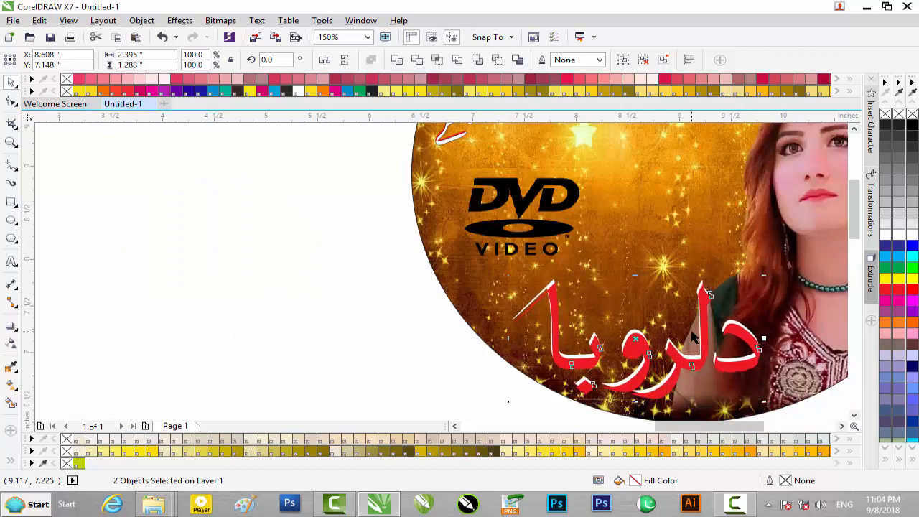
key("Left")
key("Left")
key("Left")
key("Left")
key("Left")
key("Left")
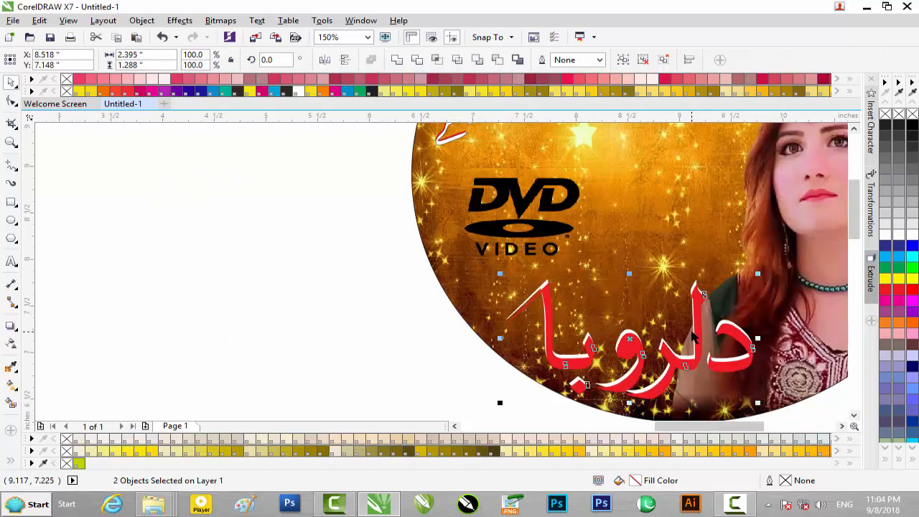
key("Up")
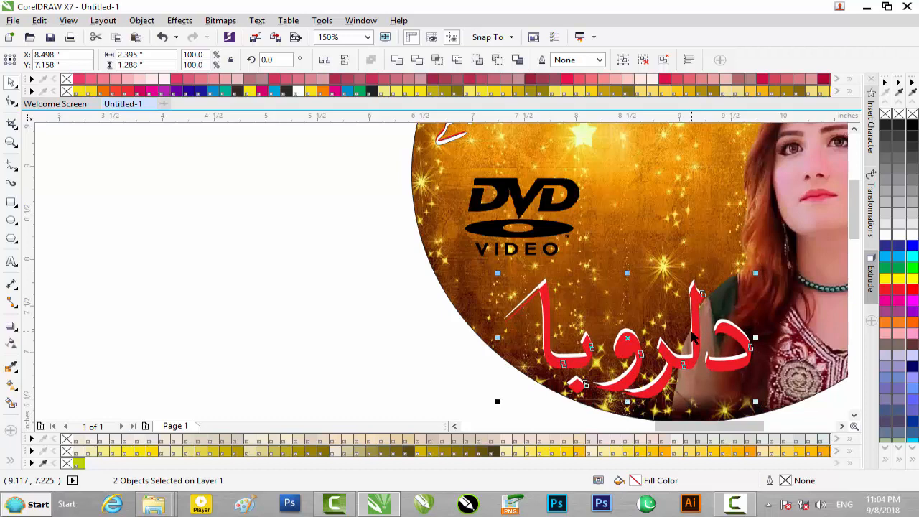
- Try green and cyan fills on the script title's front lettering, settling on red (C:0 M:100 Y:100 K:0)
key("Escape")
left_click(726, 371)
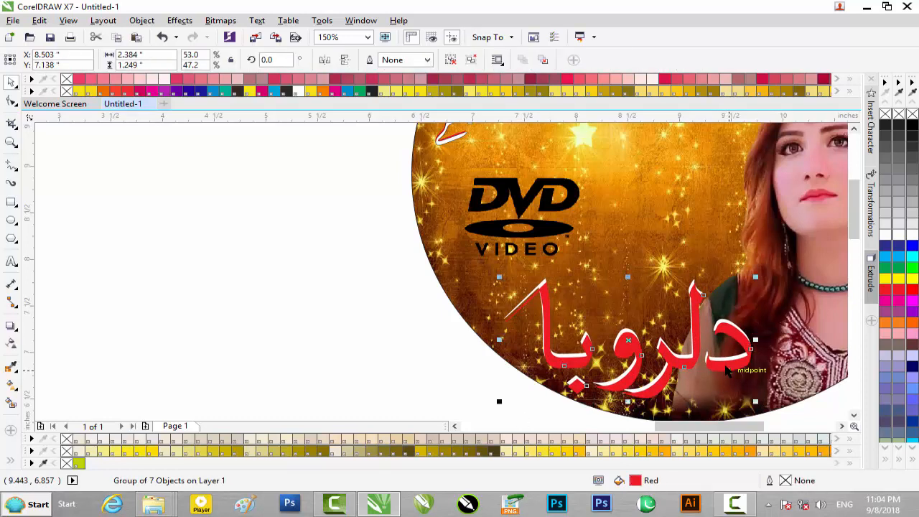
left_click(907, 270)
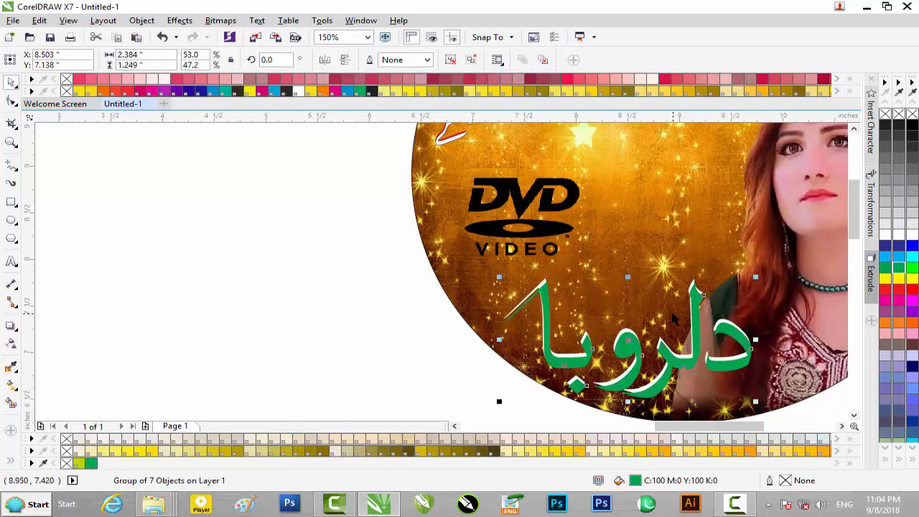
left_click(885, 257)
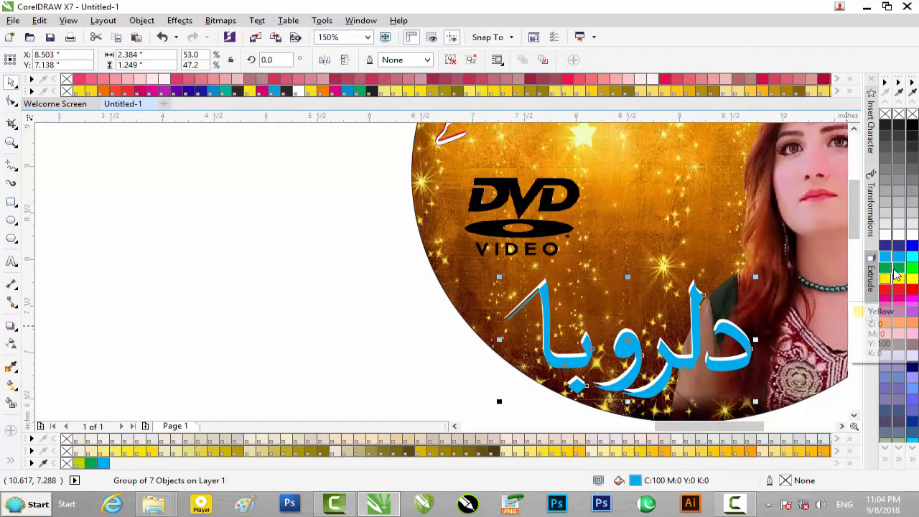
left_click(885, 291)
scroll(567, 335, "down", 2)
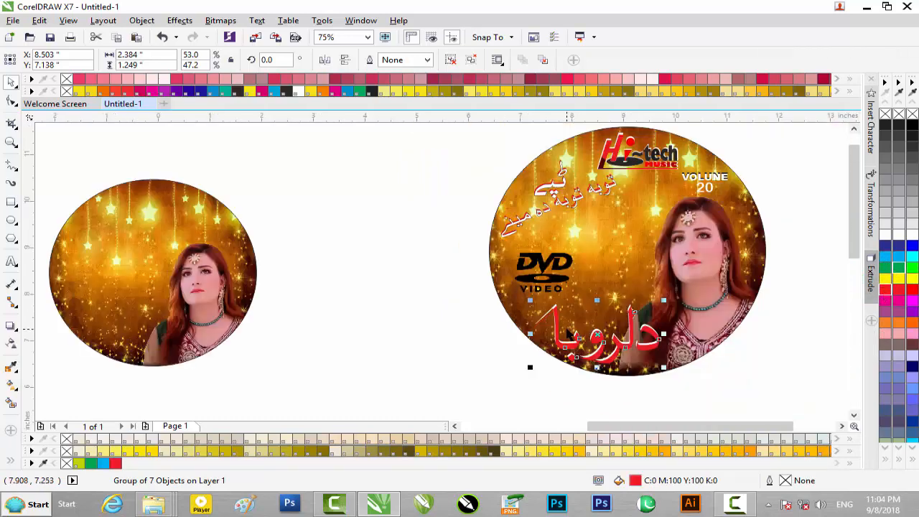
- Delete the leftover small disc and the rectangular DVD cover artwork, keeping only the large disc label
scroll(616, 236, "down", 1)
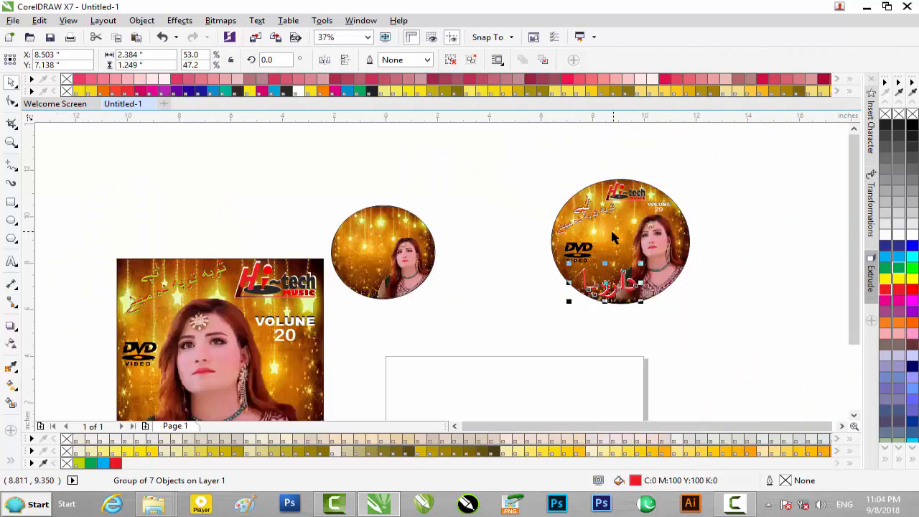
left_click_drag(480, 186, 364, 273)
left_click_drag(324, 316, 324, 316)
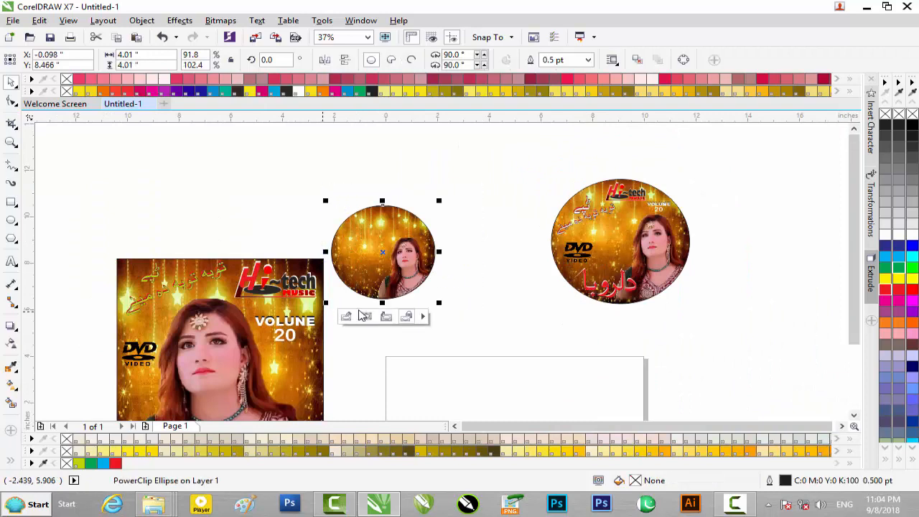
key("Delete")
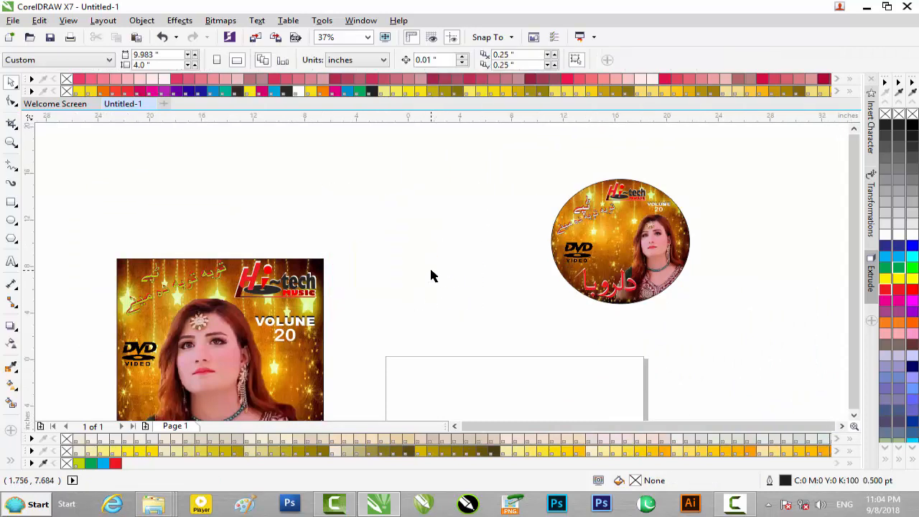
scroll(416, 269, "down", 1)
left_click_drag(410, 237, 250, 399)
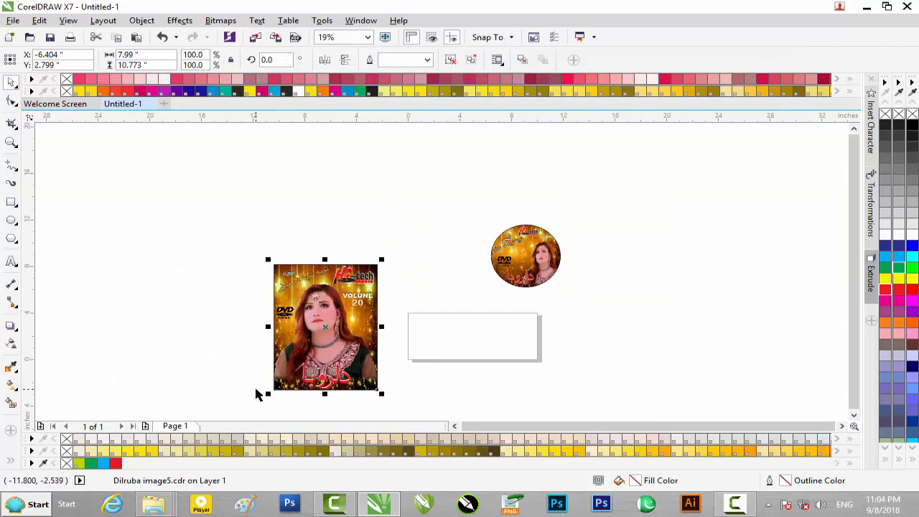
key("Delete")
- Export the disc label to the Desktop as 11.jpg, a CMYK Color (32-bit) JPEG with High quality at 80%
mouse_move(456, 191)
left_mouse_down()
mouse_move(577, 302)
mouse_move(683, 316)
left_mouse_up()
left_click(681, 315)
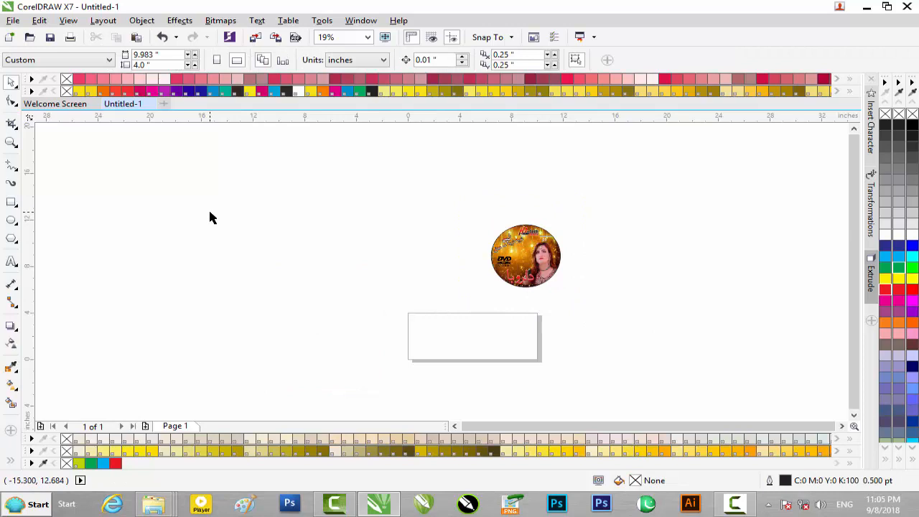
key("ctrl+e")
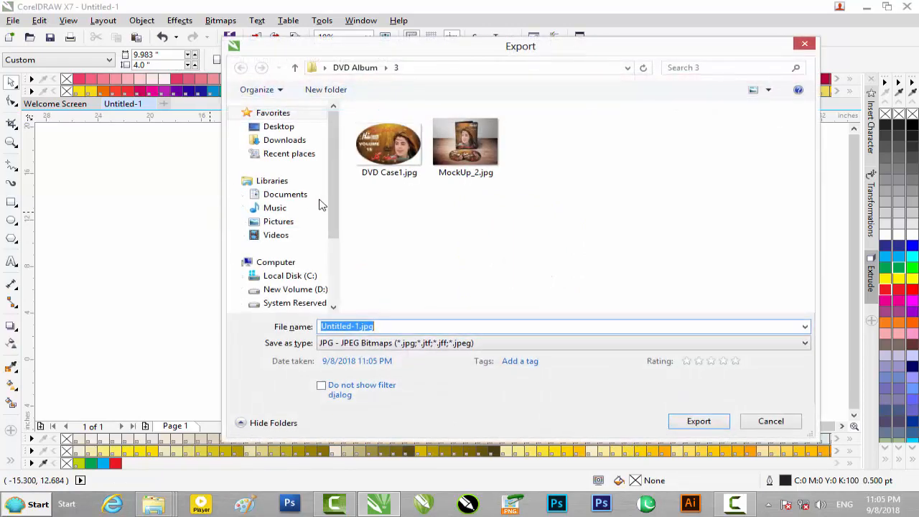
left_click(284, 128)
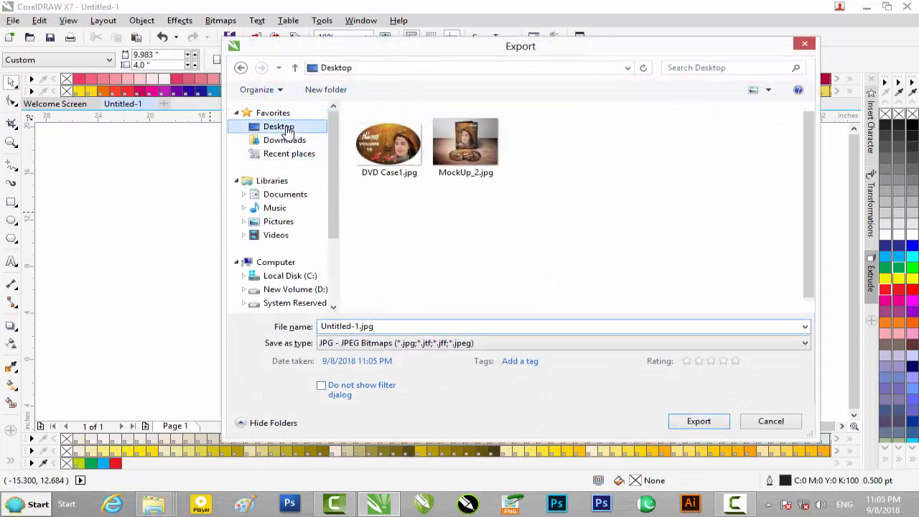
left_click(354, 326)
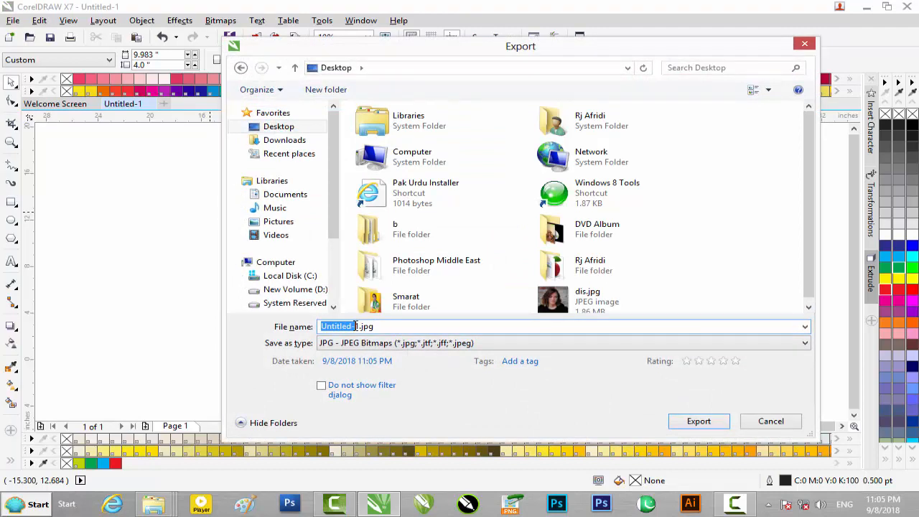
type("1")
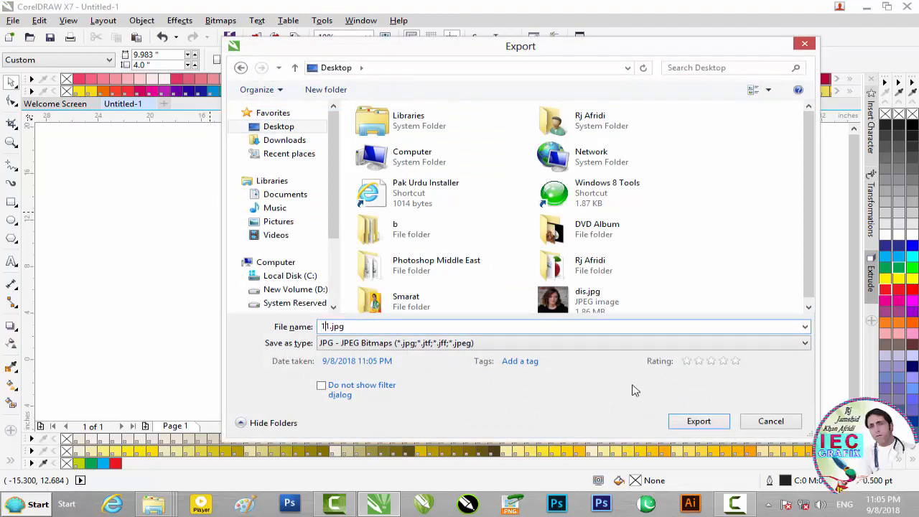
left_click(707, 424)
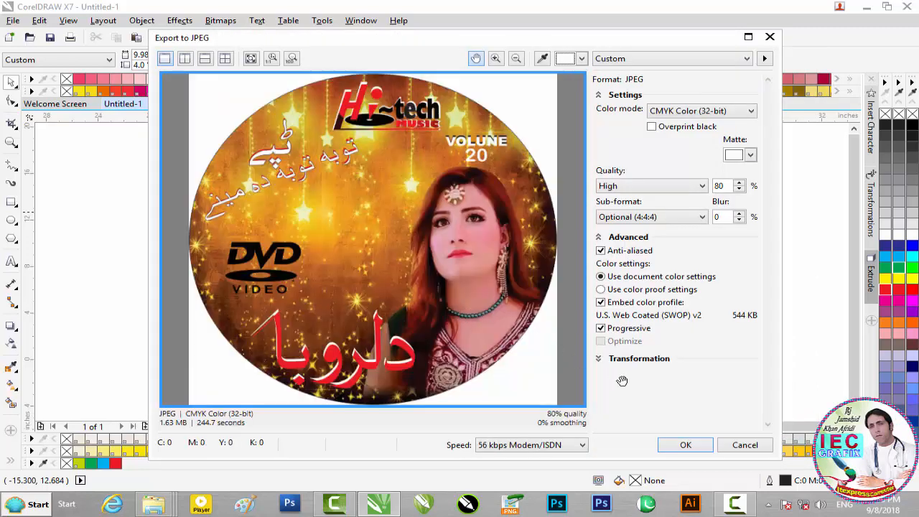
left_click(686, 445)
- Delete the disc label and paste the copied DVD cover artwork back into the drawing
left_click_drag(453, 194, 635, 359)
key("Delete")
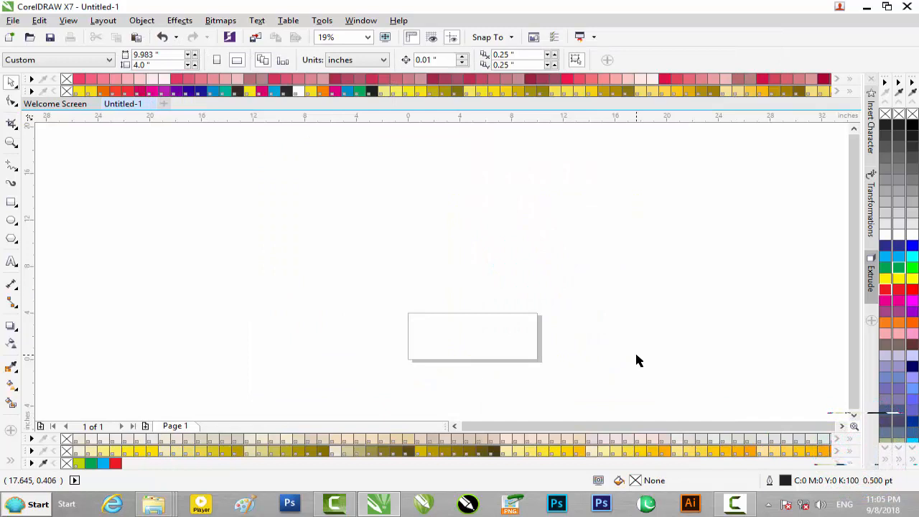
key("ctrl+v")
scroll(327, 280, "up", 2)
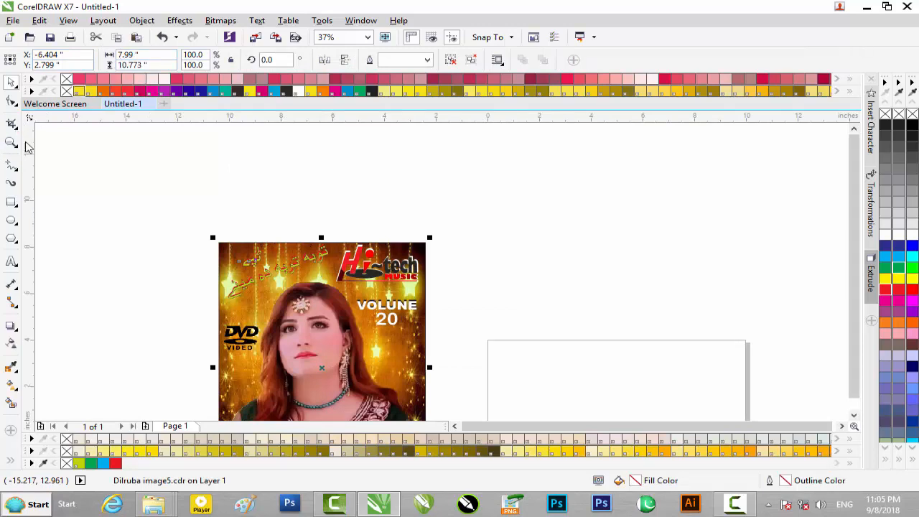
- Draw a 7.99" × 10.773" rectangle matching the front cover's outline and move it beside the cover, over the page
left_click(12, 202)
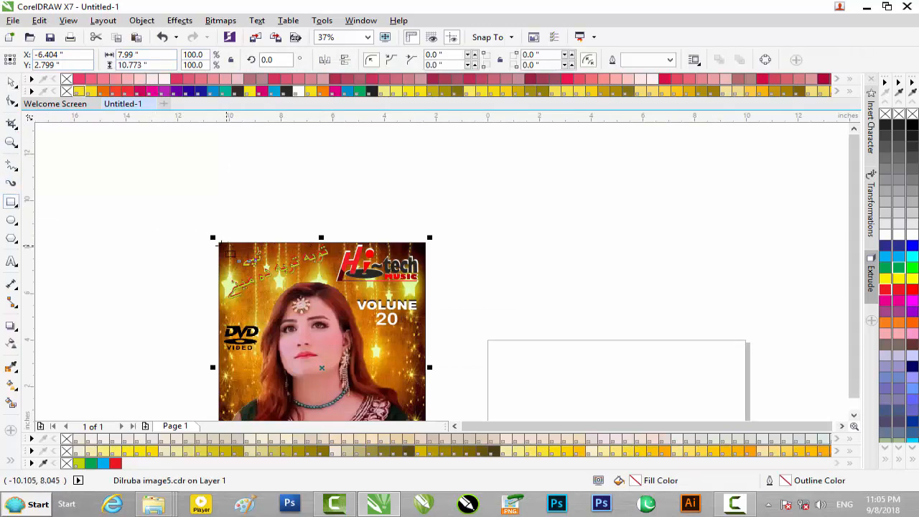
mouse_move(219, 242)
left_mouse_down()
mouse_move(426, 283)
mouse_move(425, 437)
mouse_move(419, 426)
mouse_move(441, 365)
mouse_move(425, 331)
left_mouse_up()
mouse_move(324, 206)
left_mouse_down()
mouse_move(630, 232)
mouse_move(637, 252)
left_mouse_up()
left_click_drag(856, 204, 857, 175)
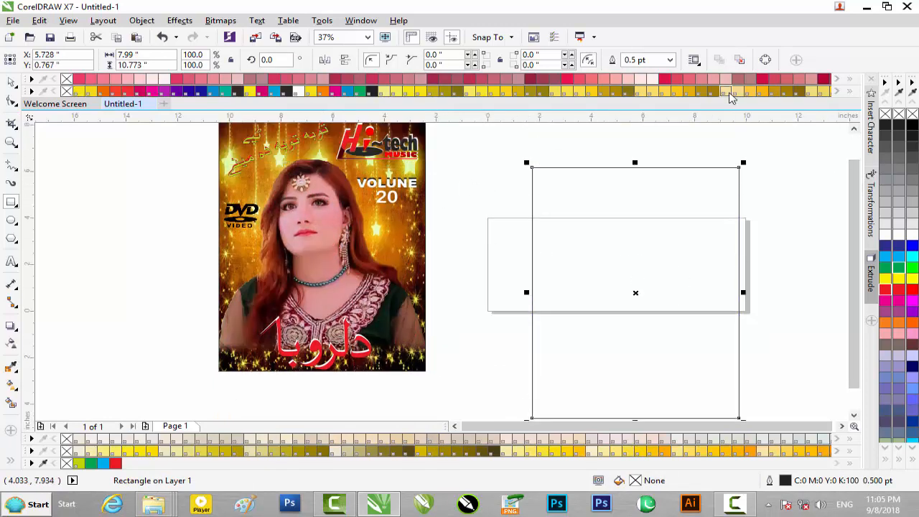
- Switch to File Explorer and browse the H:\Wallpaper\simple baground\Star Background folder for a background image
left_click(867, 10)
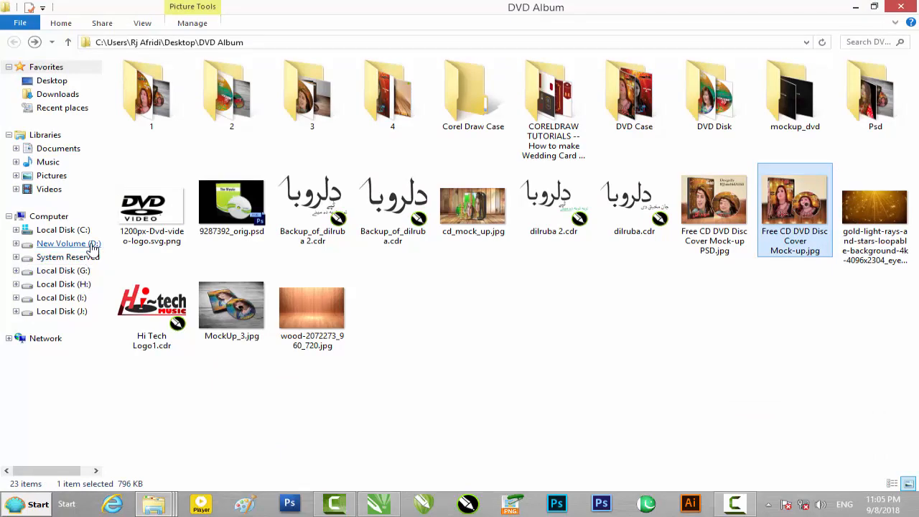
left_click(83, 287)
double_click(752, 292)
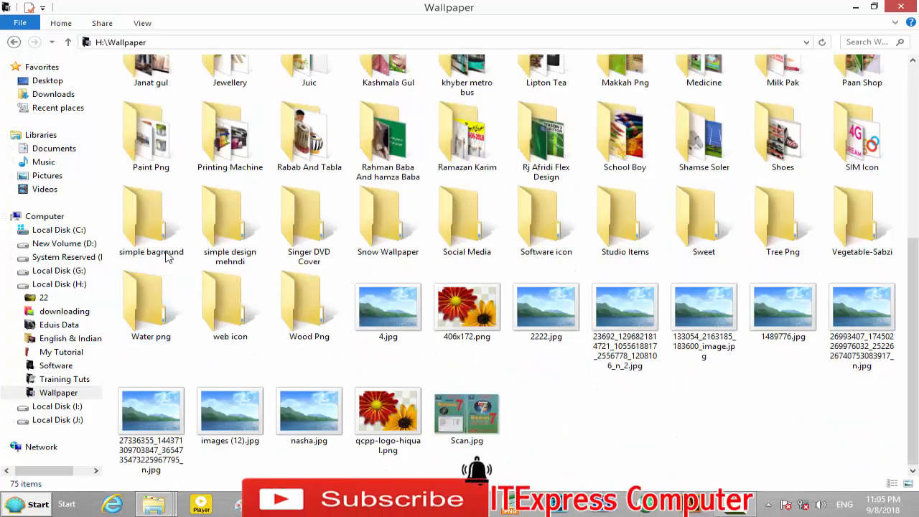
double_click(153, 229)
double_click(632, 110)
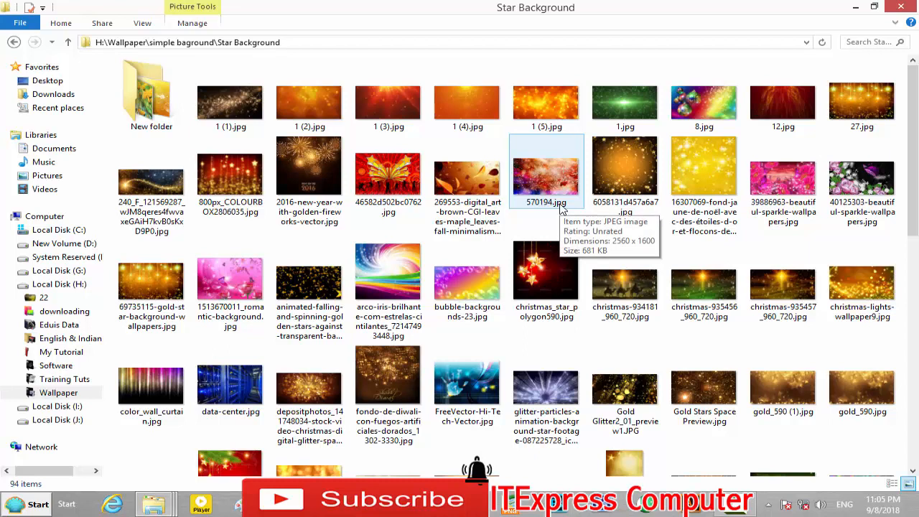
scroll(562, 209, "down", 3)
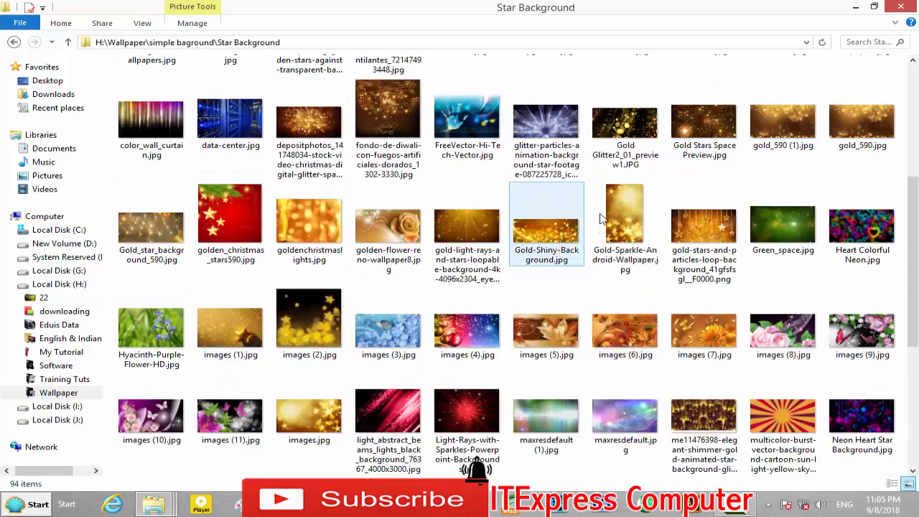
left_click(718, 229)
left_click_drag(710, 242, 630, 316)
mouse_move(517, 275)
left_mouse_down()
mouse_move(513, 263)
mouse_move(593, 225)
mouse_move(535, 252)
left_mouse_up()
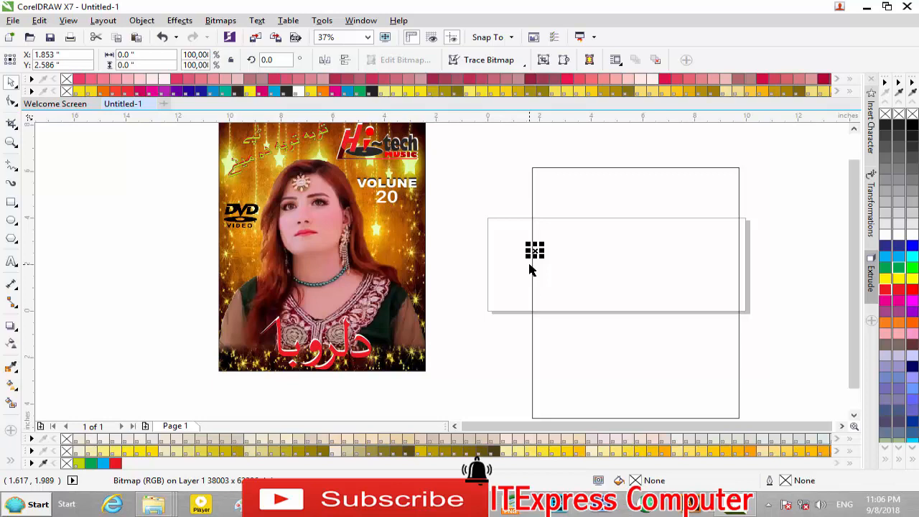
key("Delete")
- Import 27.jpg, the gold hanging-stars image, from the Star Background folder into the CorelDRAW drawing
left_click(867, 7)
scroll(578, 263, "down", 3)
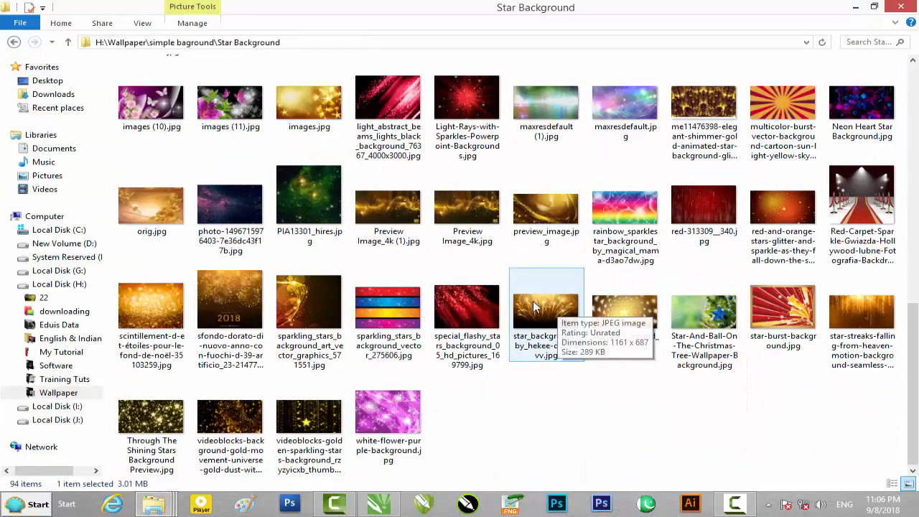
left_click(486, 205)
scroll(489, 223, "up", 3)
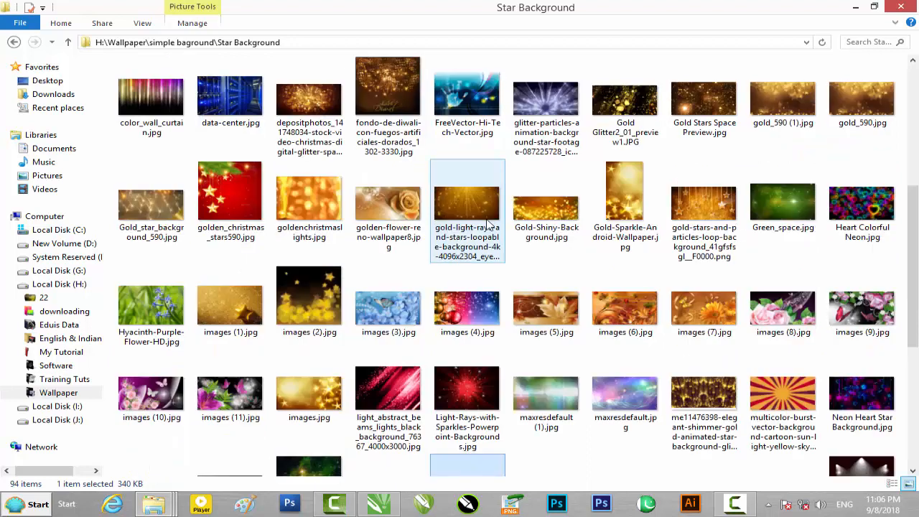
scroll(487, 223, "up", 3)
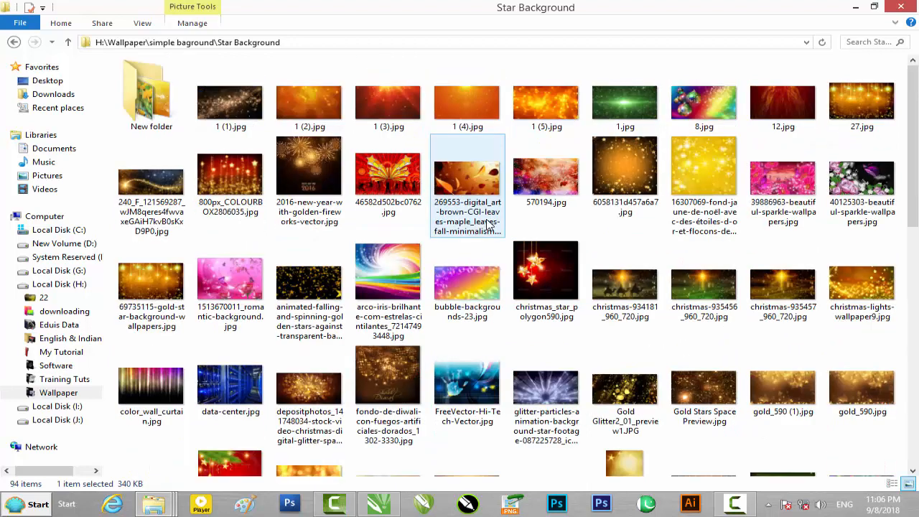
left_click_drag(862, 107, 488, 325)
- Shrink the imported star background to about 3.45" × 2.16" and PowerClip it inside the empty cover-sized rectangle
scroll(565, 260, "down", 4)
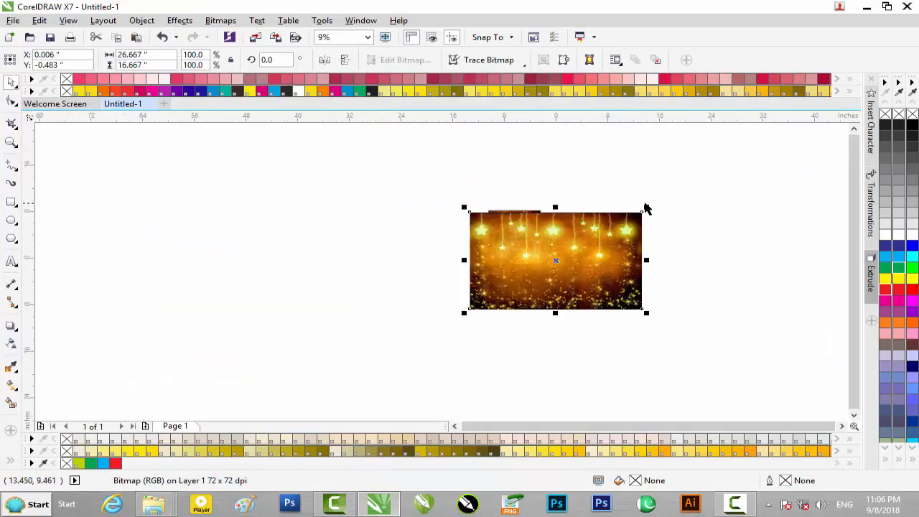
left_click_drag(649, 207, 571, 228)
scroll(560, 258, "up", 4)
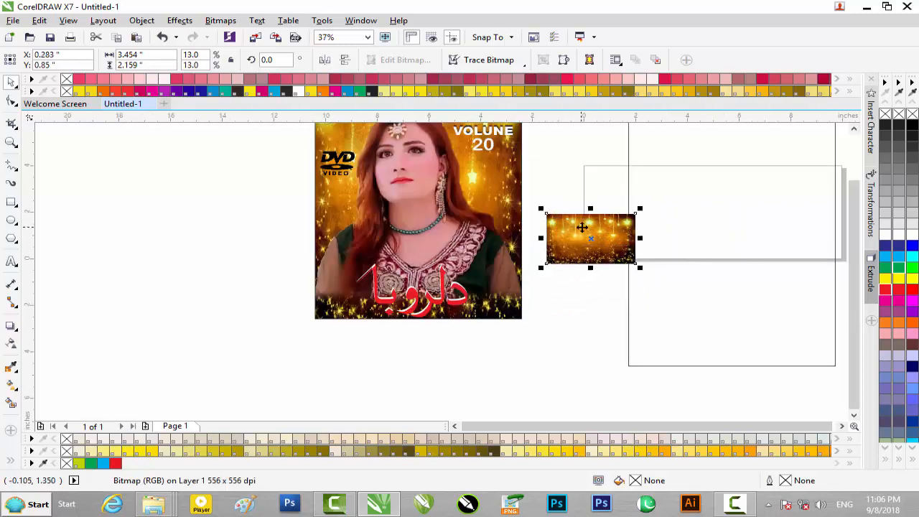
right_click(586, 227)
left_click(668, 148)
left_click(719, 223)
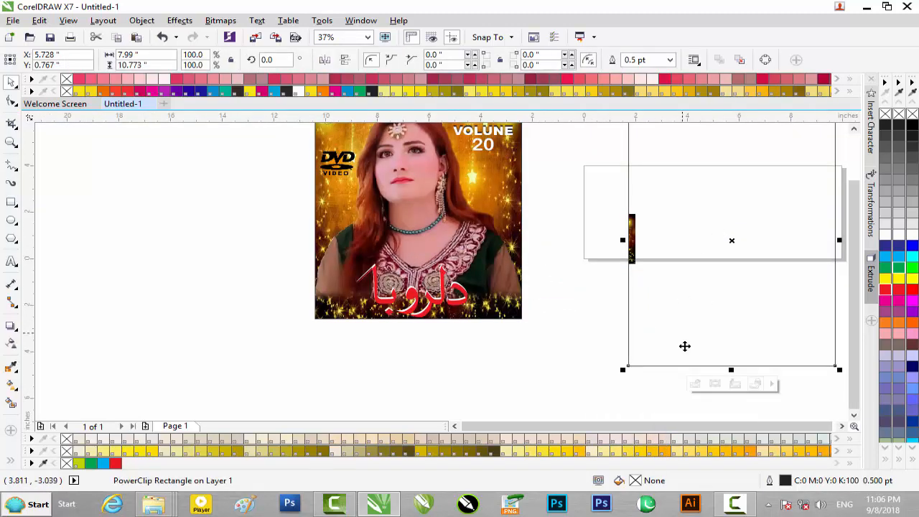
- Edit the PowerClip contents, stretch the star background to about 8.31" × 10.91" so it covers the rectangle, and finish editing
left_click(698, 384)
left_click_drag(616, 240, 729, 335)
left_click_drag(617, 311, 631, 225)
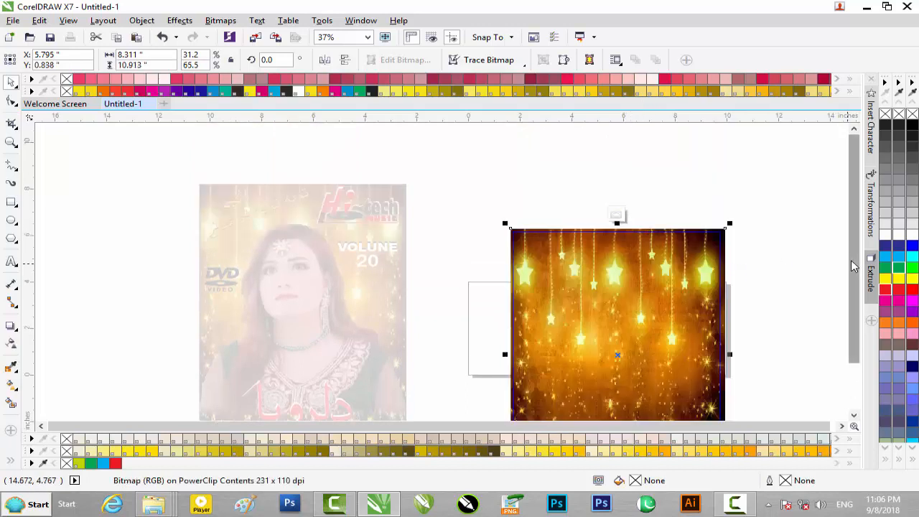
left_click_drag(855, 264, 854, 293)
scroll(620, 284, "up", 1)
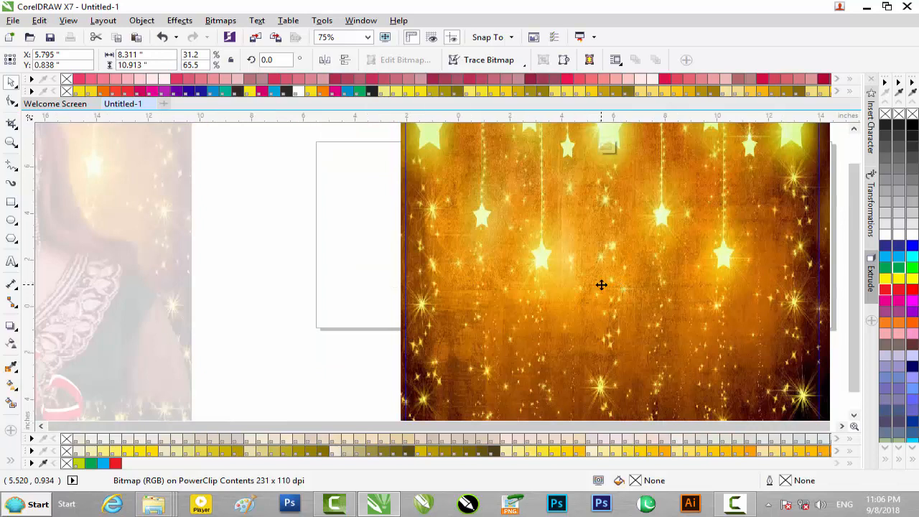
scroll(614, 287, "down", 1)
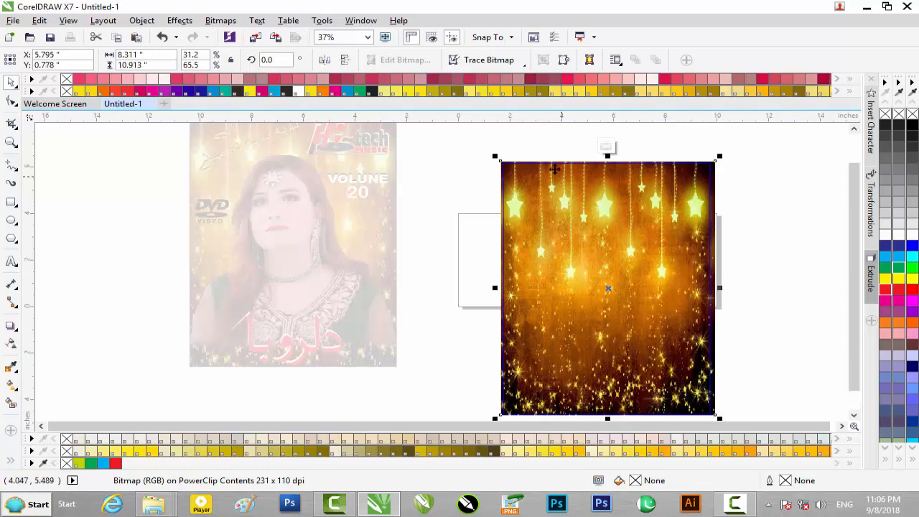
left_click(608, 145)
left_click(424, 192)
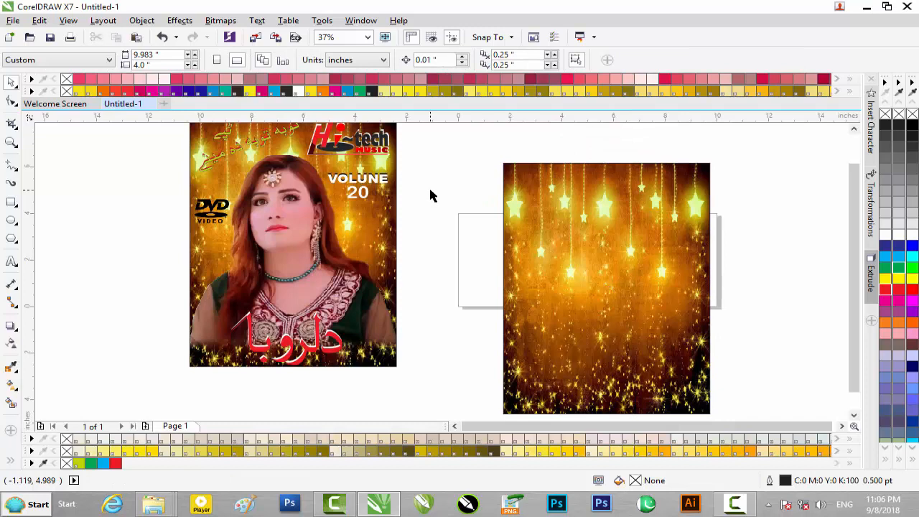
- Ungroup the front cover artwork and select its PowerClip background rectangle
scroll(430, 191, "down", 1)
left_click(359, 207)
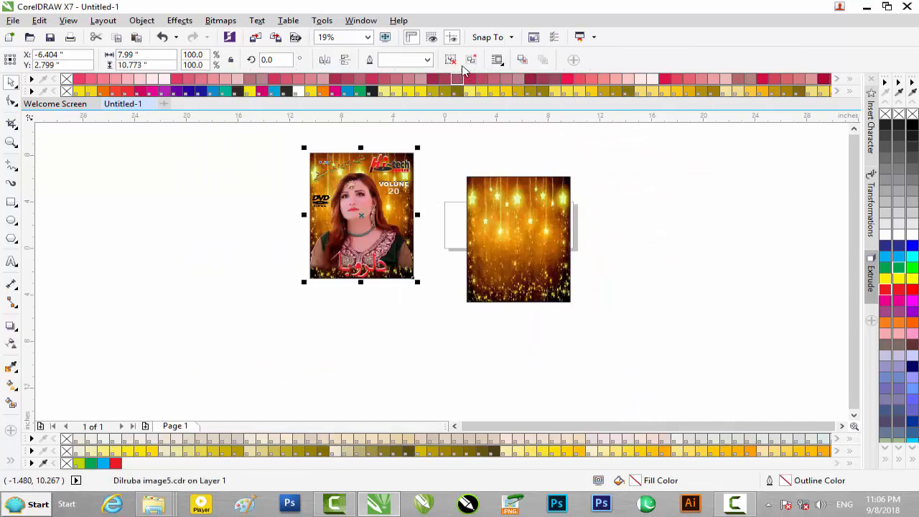
left_click(453, 63)
left_click(188, 178)
left_click(363, 220)
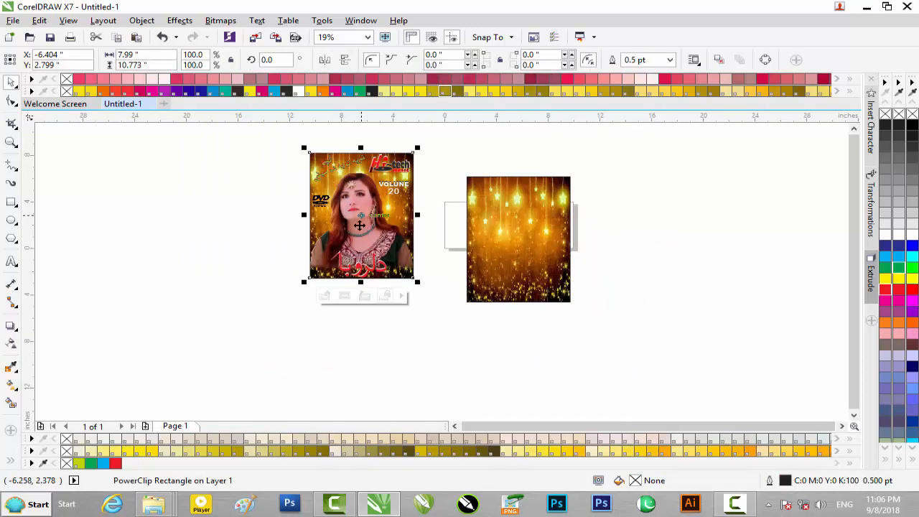
- Copy the woman's portrait from the front cover's PowerClip contents and place the copy over the new star panel
left_click(326, 297)
left_click_drag(283, 162, 422, 284)
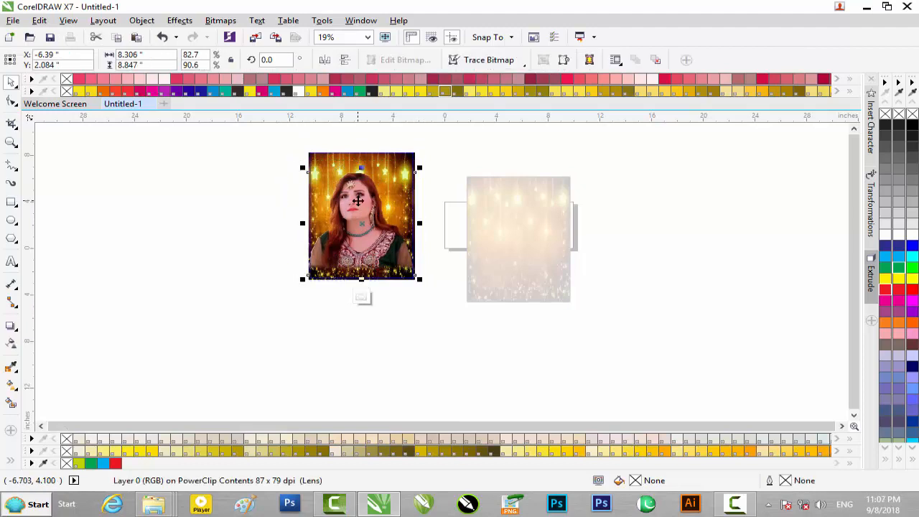
left_click(362, 296)
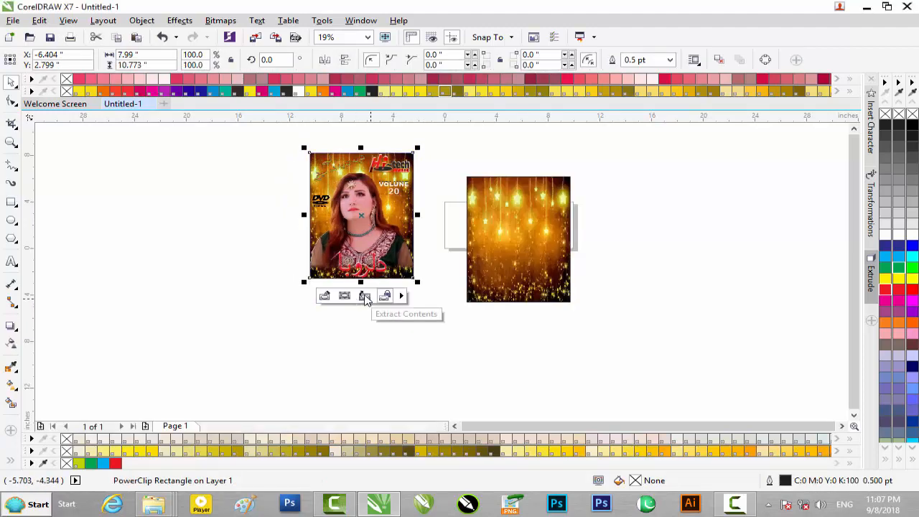
left_click(365, 298)
left_click_drag(352, 204, 522, 235)
- PowerClip the copied portrait inside the new star background rectangle
right_click(528, 235)
left_click(539, 148)
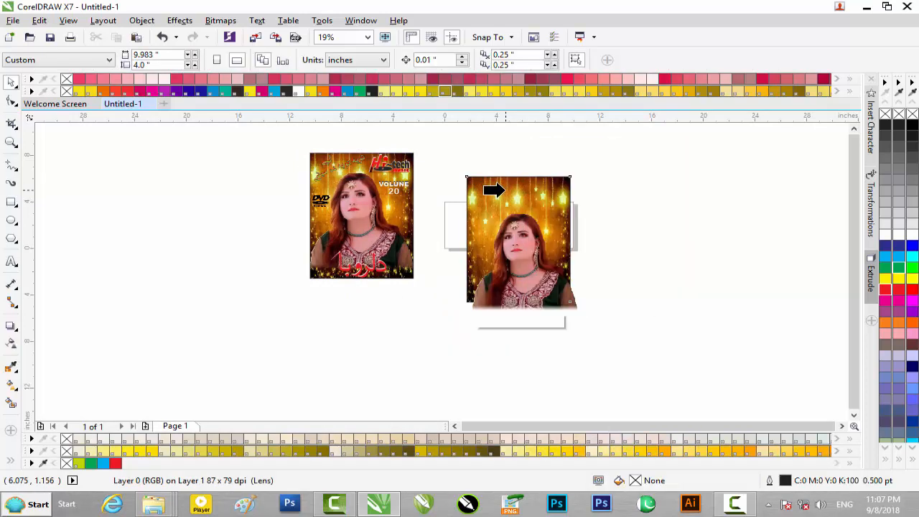
left_click(494, 190)
- Edit the new panel's PowerClip contents, move the portrait to about X 5.86", Y -0.905" so it fills the lower part, and finish editing
left_click(484, 322)
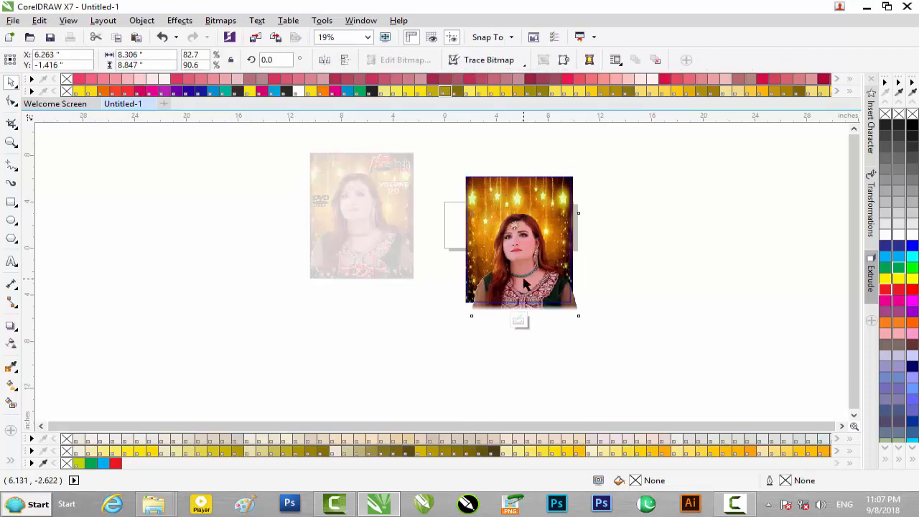
scroll(524, 284, "up", 2)
key("Left")
key("Up")
key("Up")
key("Up")
key("Up")
key("Up")
key("Up")
key("Up")
key("Up")
key("Up")
key("Up")
key("Up")
key("Up")
key("Up")
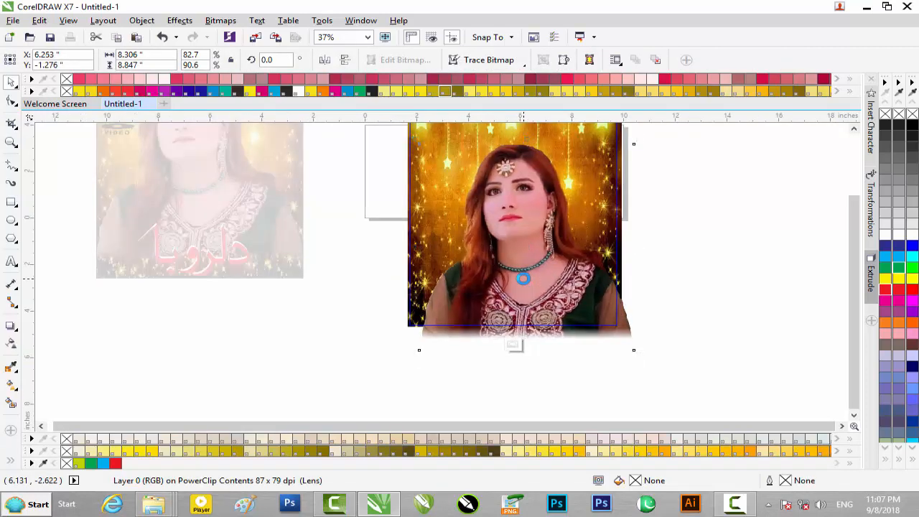
key("Left")
key("Left")
key("Left")
key("Left")
key("Left")
key("Left")
key("Left")
key("Left")
key("Left")
key("Left")
key("Left")
key("Left")
key("Left")
key("Left")
key("Left")
key("Left")
key("Left")
key("Left")
key("Left")
key("Left")
key("Up")
left_click_drag(523, 278, 520, 268)
scroll(520, 269, "down", 2)
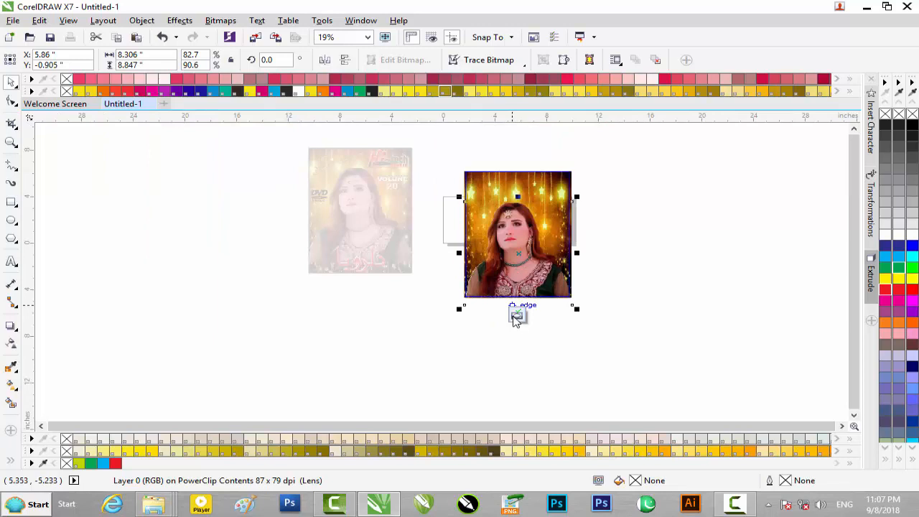
left_click(518, 316)
- Copy the large red Urdu title onto the lower part of the new cover and nudge it up to Y -3.344"
left_click_drag(294, 237, 530, 283)
scroll(530, 283, "up", 2)
key("Up")
key("Up")
key("Up")
key("Up")
key("Up")
key("Up")
key("Up")
key("Up")
key("Up")
key("Up")
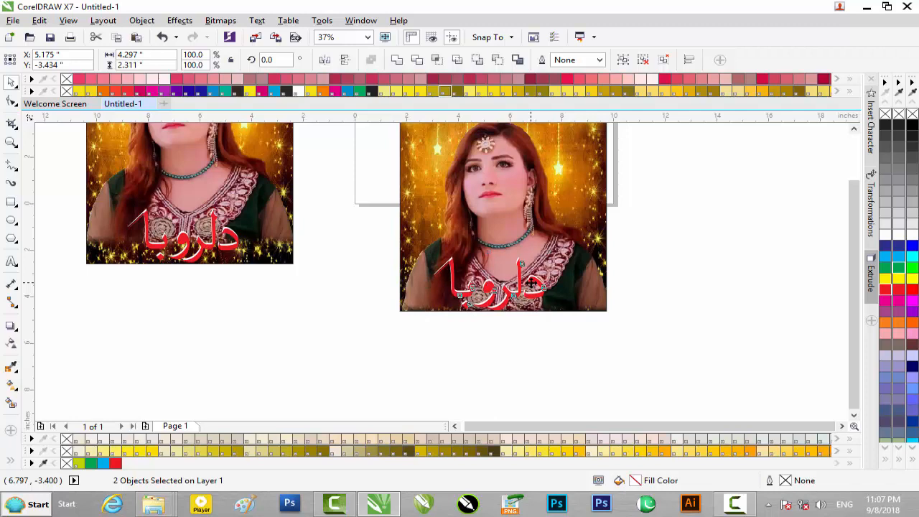
key("Up")
key("Up")
key("Up")
key("Up")
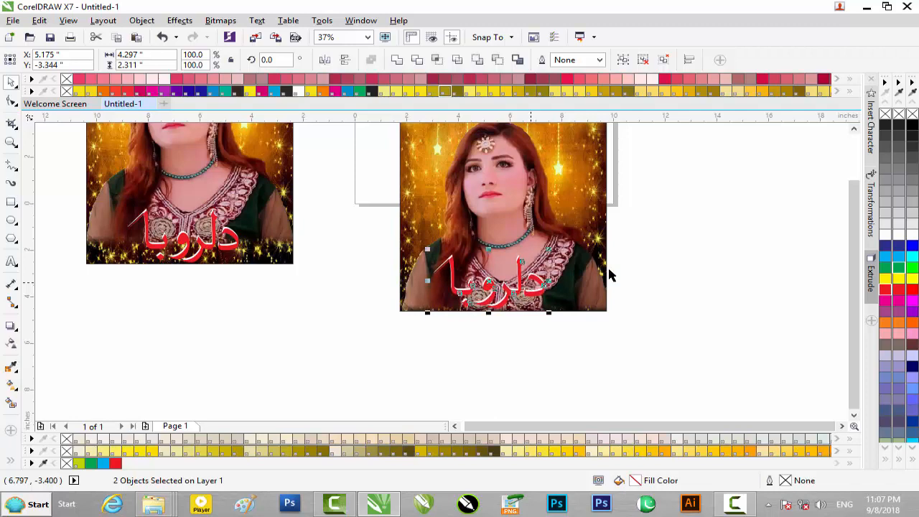
- Move the VOLUNE 20 text from the old cover to beside the woman's head on the new cover
scroll(860, 180, "up", 3)
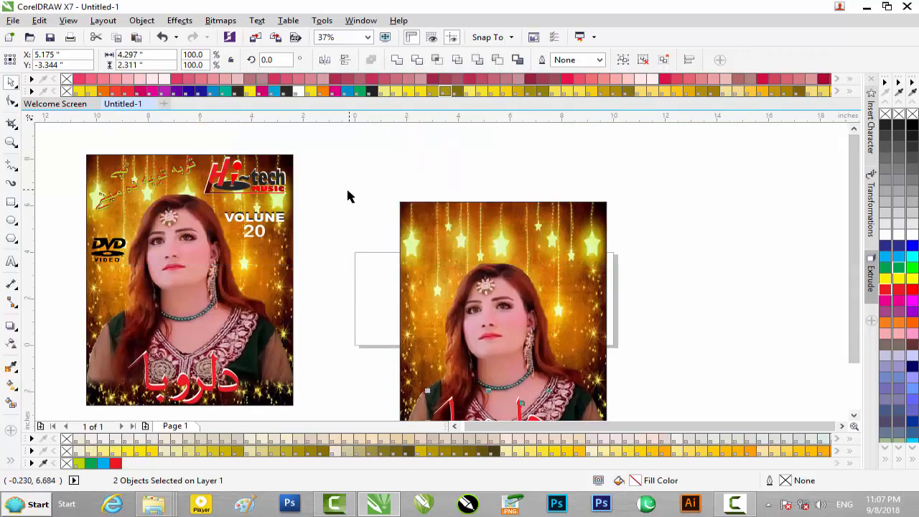
left_click_drag(327, 201, 219, 242)
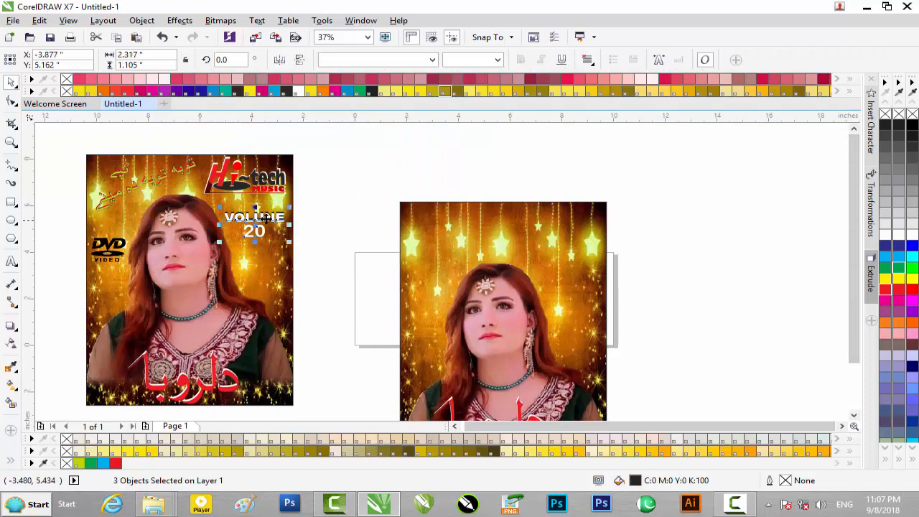
left_click_drag(310, 225, 583, 281)
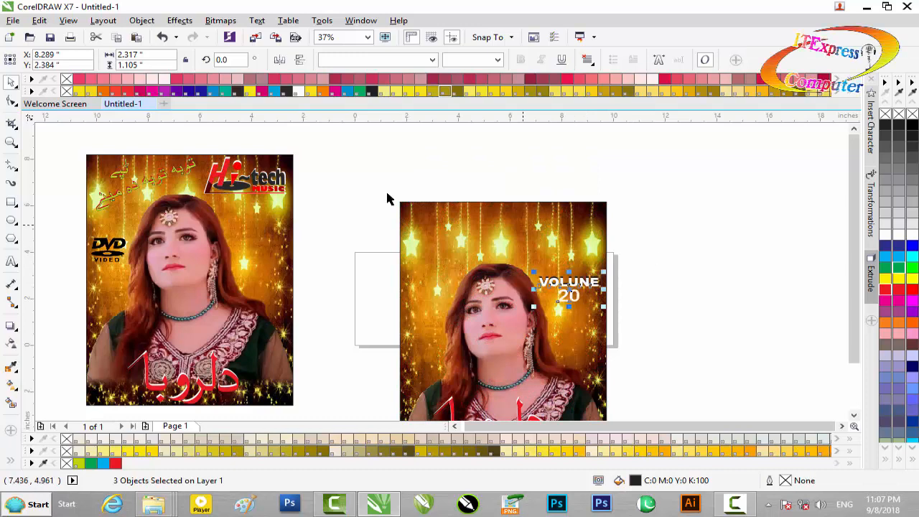
- Copy the slanted Urdu subtitle from the old cover to the upper-left corner of the new cover
left_click_drag(218, 132, 72, 218)
left_click_drag(126, 190, 462, 234)
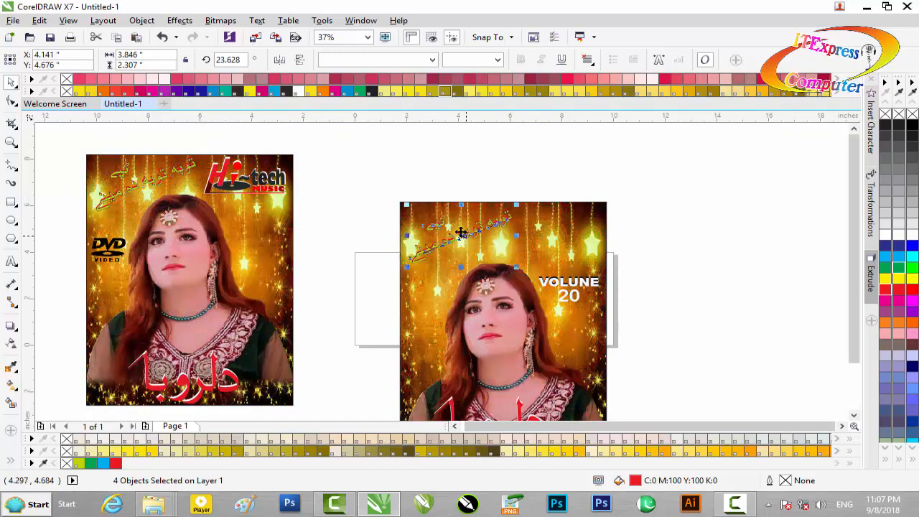
left_click(373, 157)
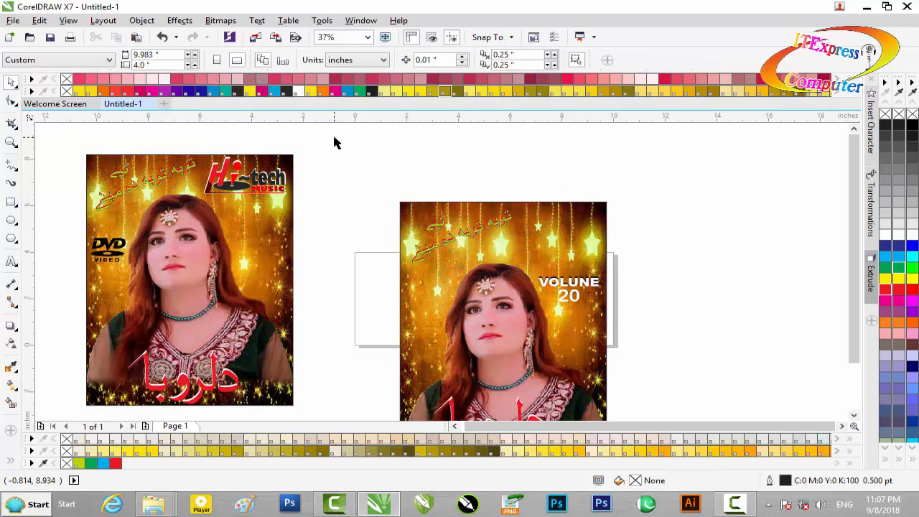
- Copy the Hi-tech Music logo from the old cover to the upper-right corner of the new cover
left_click_drag(201, 208, 202, 212)
mouse_move(226, 170)
left_mouse_down()
mouse_move(319, 178)
mouse_move(216, 169)
mouse_move(238, 170)
left_mouse_up()
key("ctrl+z")
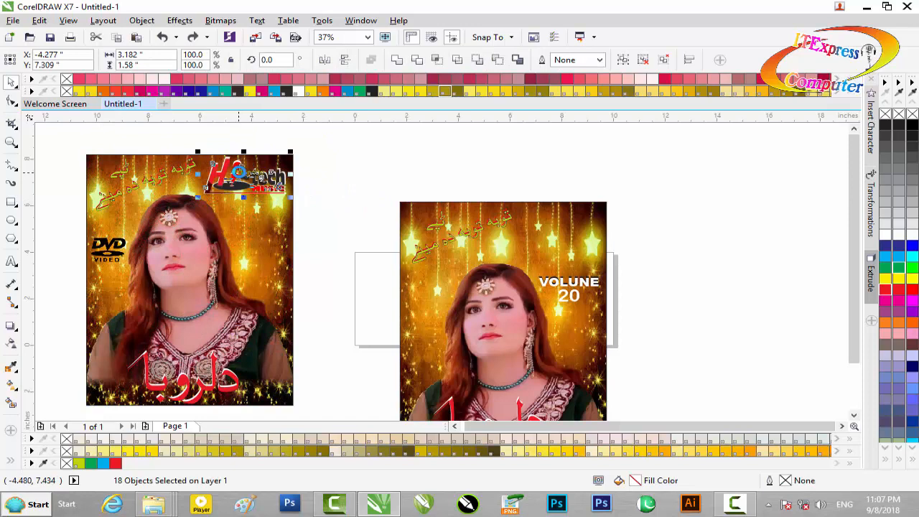
left_click_drag(252, 174, 568, 225)
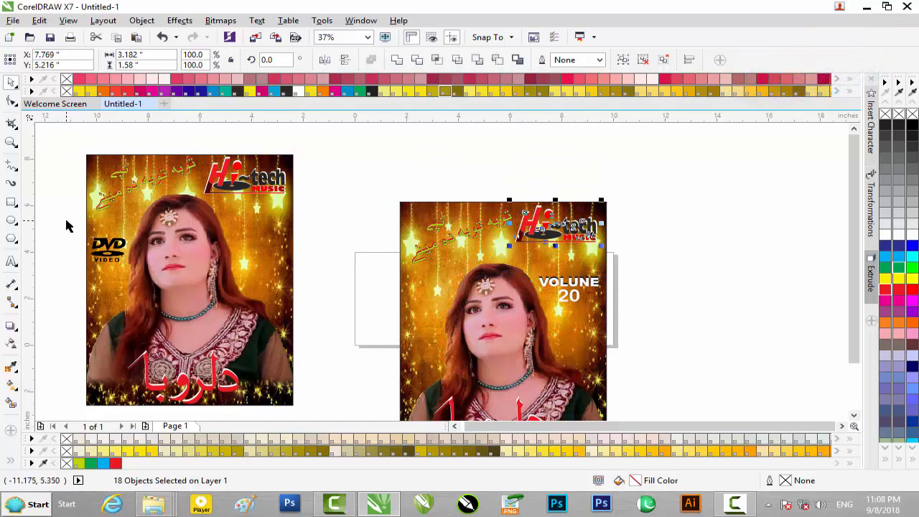
- Copy the DVD Video logo to the new cover's left side, across from VOLUNE 20, and nudge it to X 3.005", Y 2.302"
left_click(129, 265)
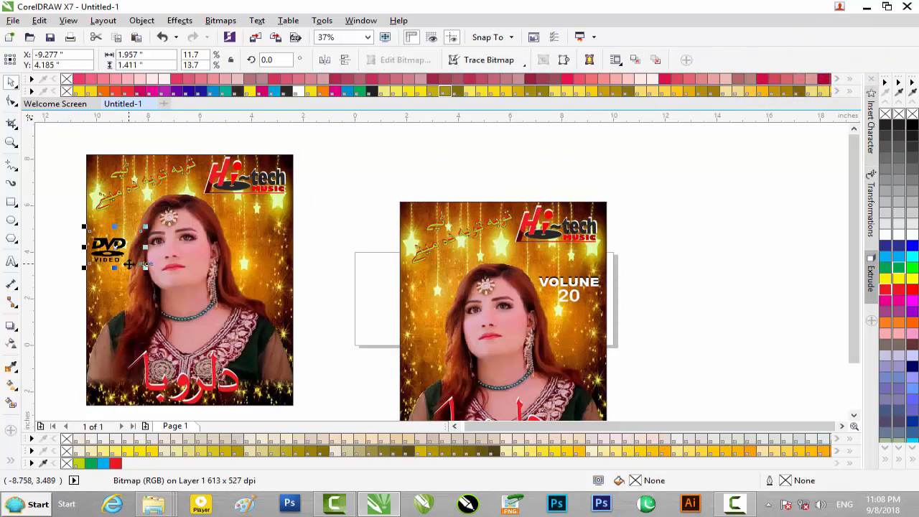
left_click_drag(130, 260, 428, 293)
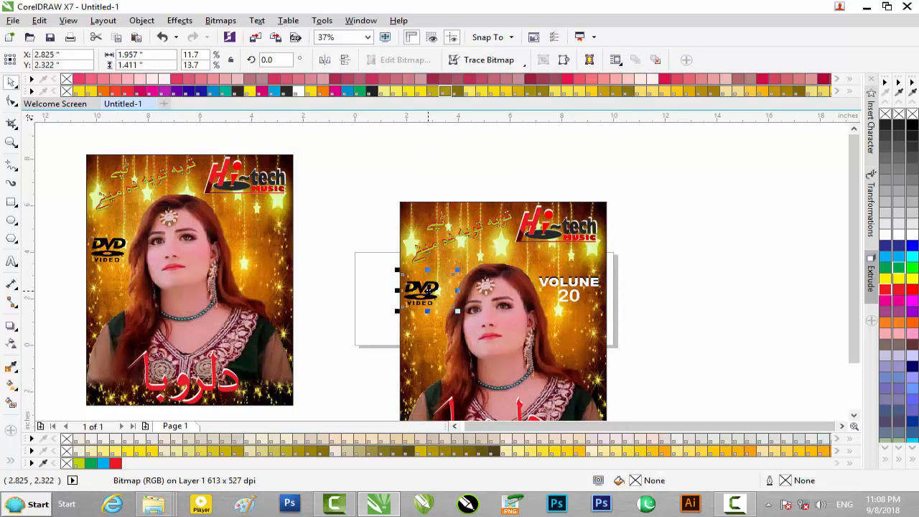
scroll(428, 293, "up", 2)
key("Right")
key("Right")
key("Right")
key("Right")
key("Right")
key("Right")
key("Right")
key("Right")
key("Right")
key("Right")
key("Right")
key("Right")
key("Right")
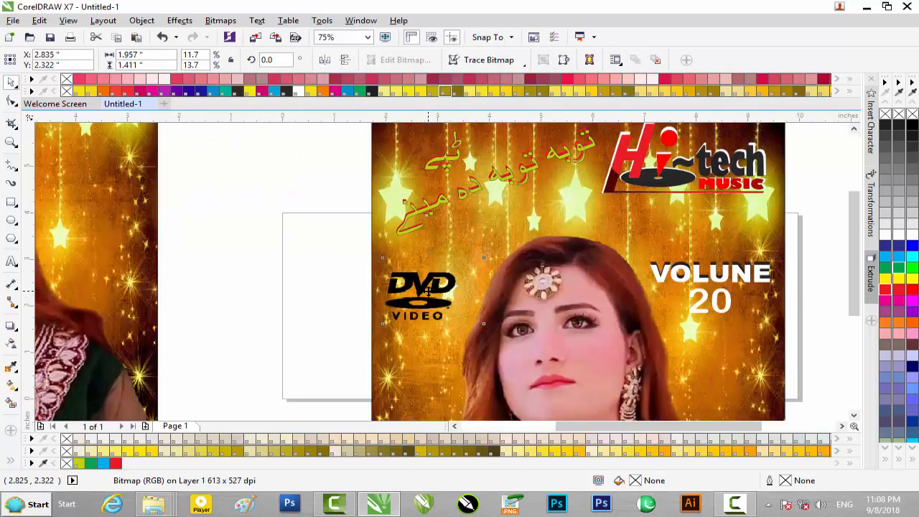
key("Right")
key("Right")
key("Right")
key("Right")
key("Right")
key("Down")
key("Down")
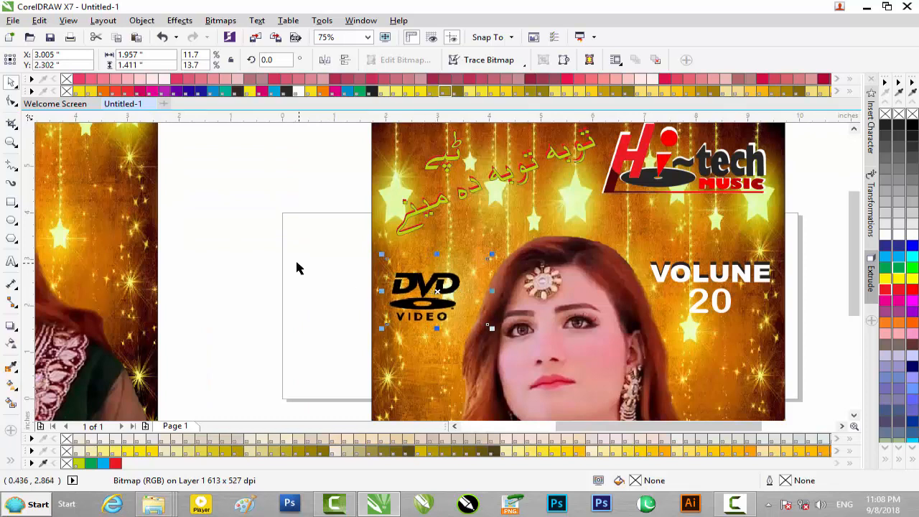
- Delete all objects of the old front cover, keeping only the new cover panel
scroll(295, 258, "down", 2)
left_click_drag(249, 396, 109, 120)
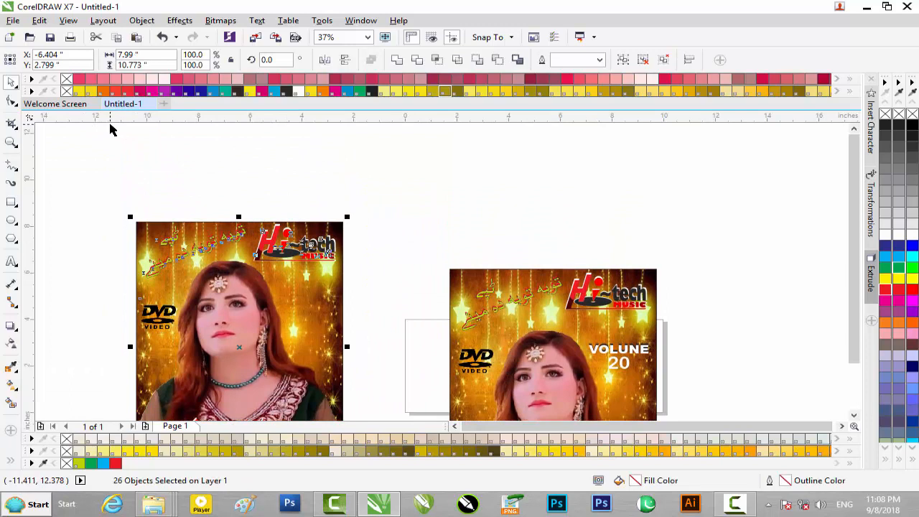
key("Delete")
scroll(183, 203, "down", 1)
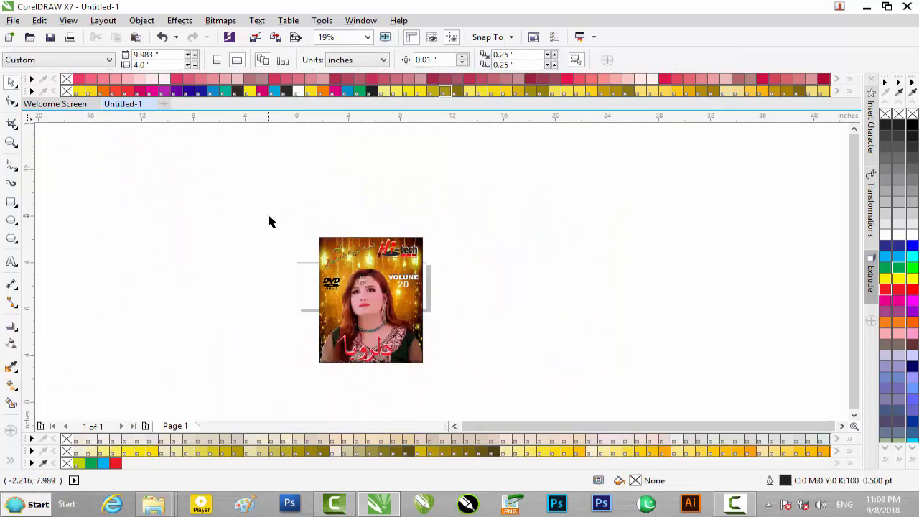
- Export the new cover to the Desktop as the JPEG 21.jpg in CMYK color at 80% quality
key("ctrl+e")
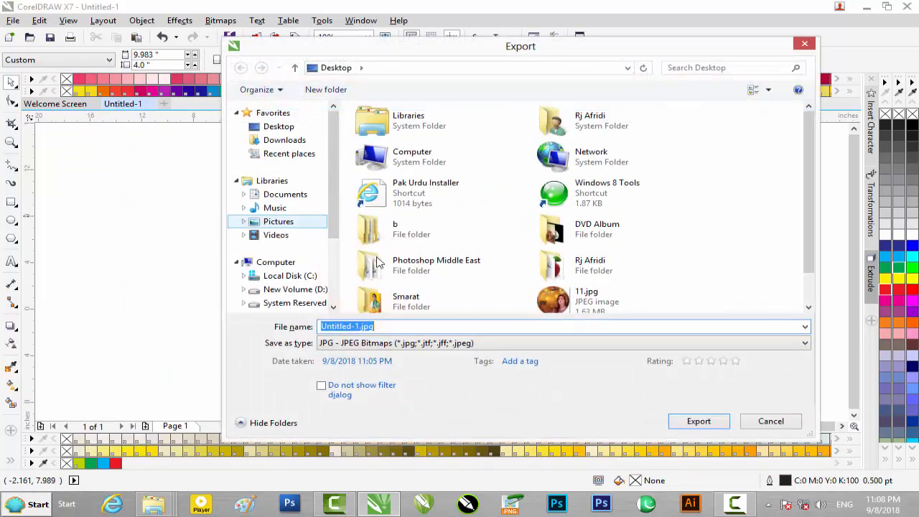
double_click(348, 327)
type("2")
left_click(698, 423)
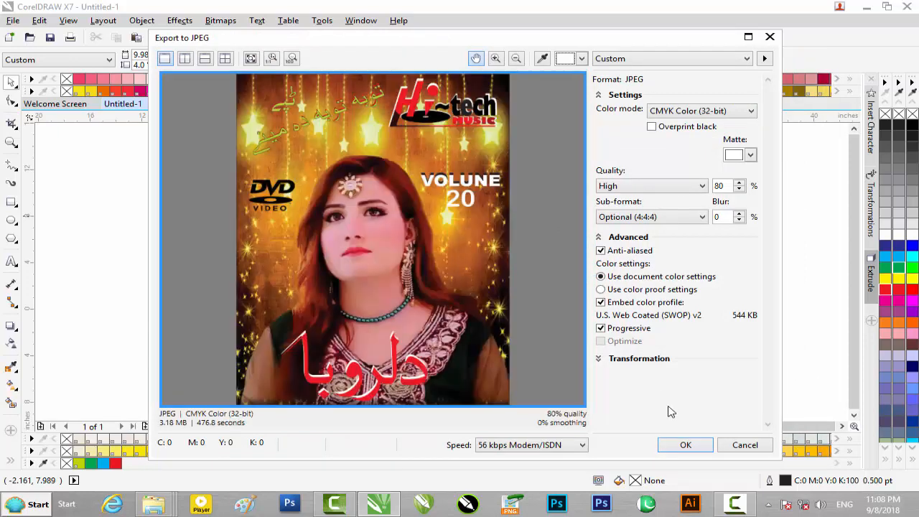
left_click(695, 448)
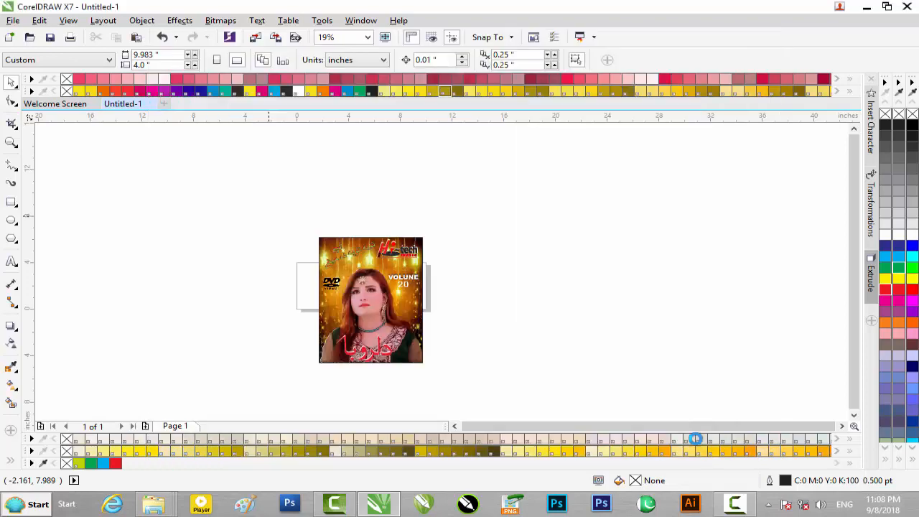
- Minimize the open windows, launch Photoshop and return to the desktop
left_click(867, 7)
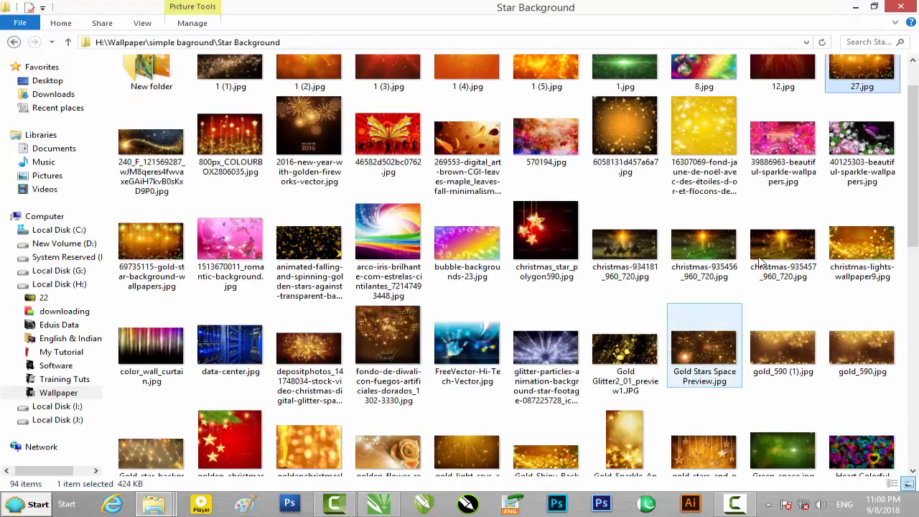
left_click(855, 7)
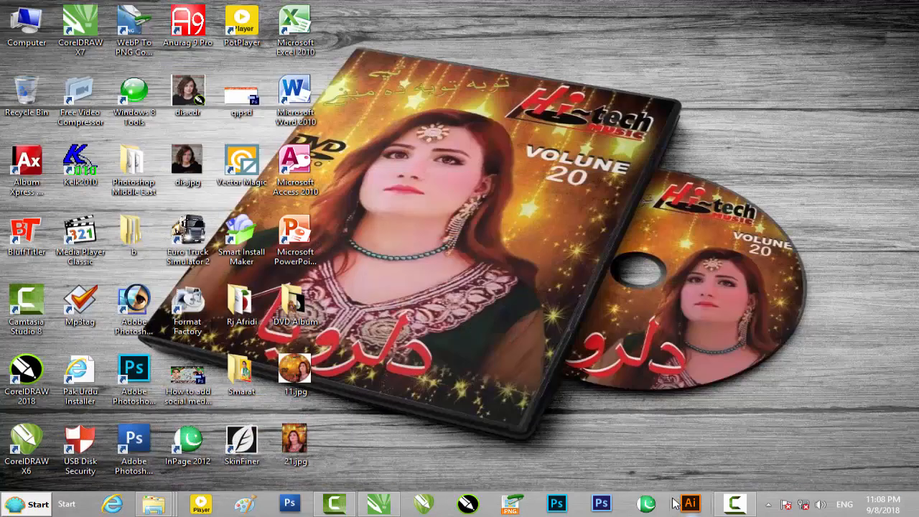
left_click(602, 502)
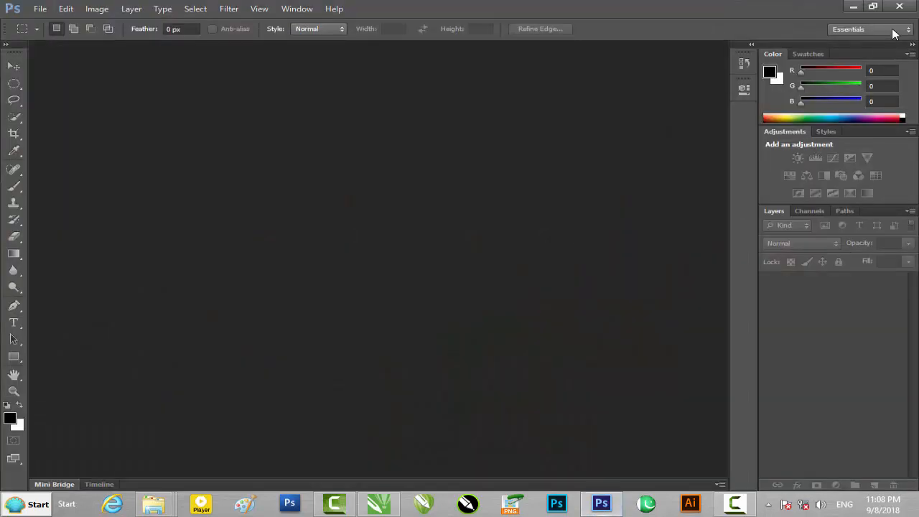
left_click(851, 6)
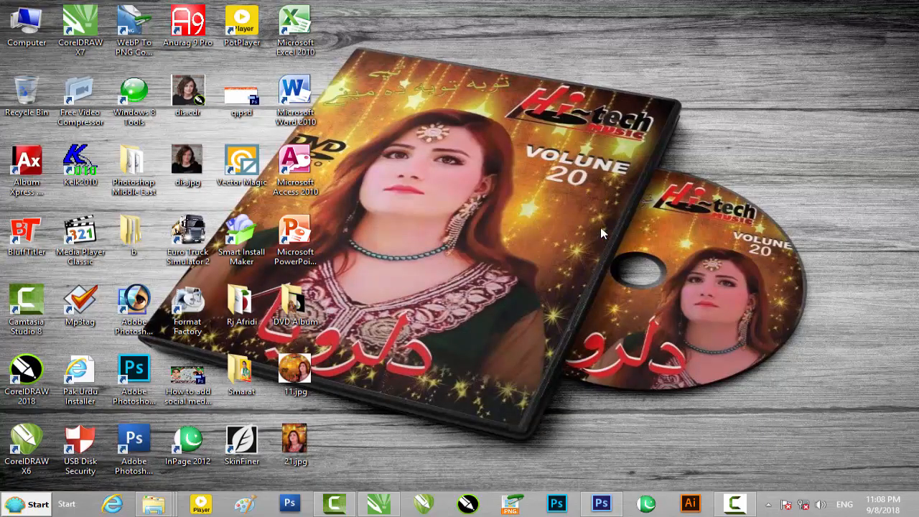
- Open MockUp_1.psd from the DVD Album's mockup_dvd folder in Photoshop and hide the free-psd-templates.com layer
double_click(295, 306)
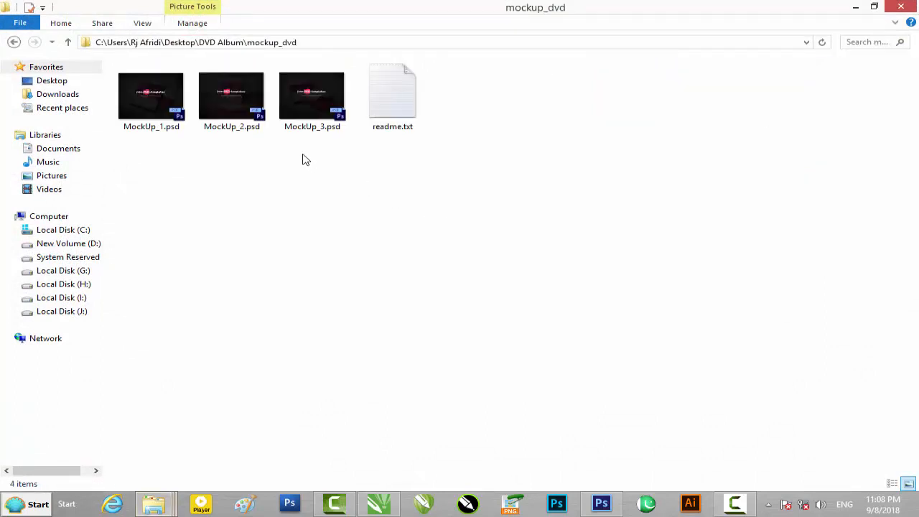
left_click_drag(158, 120, 532, 273)
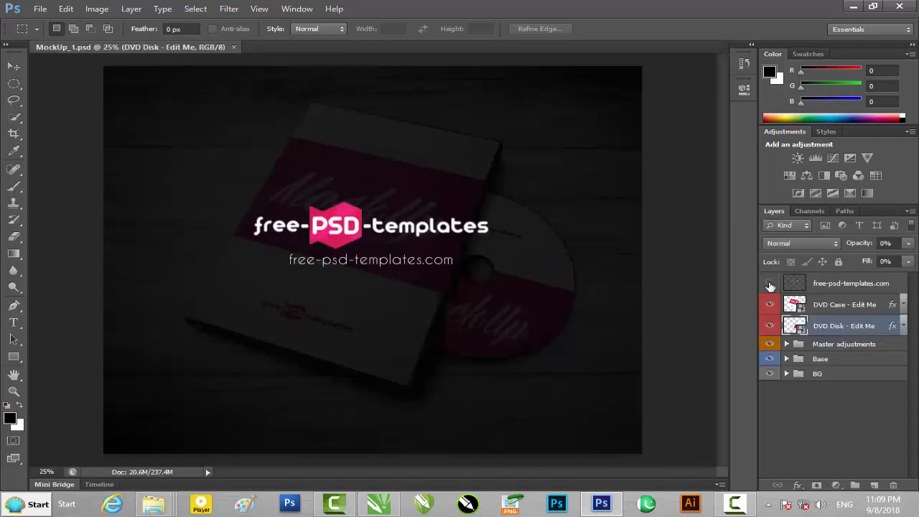
left_click(769, 284)
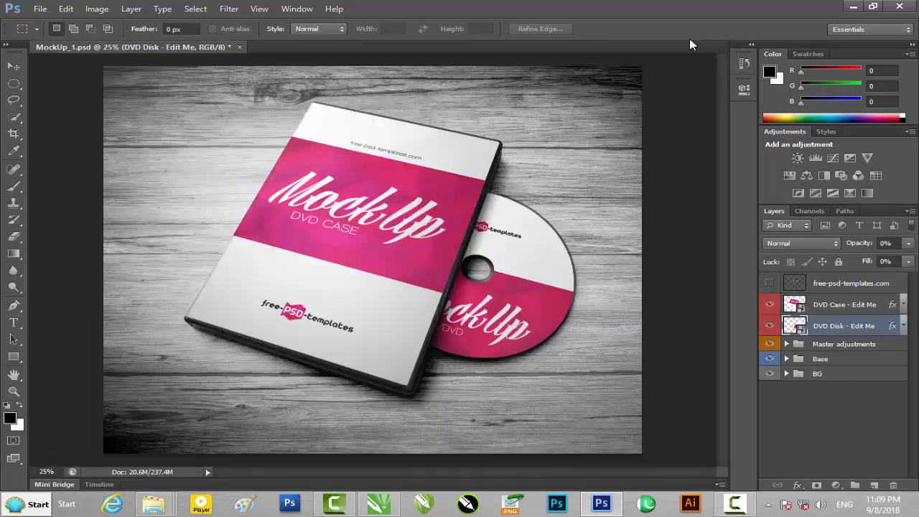
- Switch to the desktop and view the exported 11.jpg disc label and 21.jpg cover in Windows Photo Viewer
left_click(853, 7)
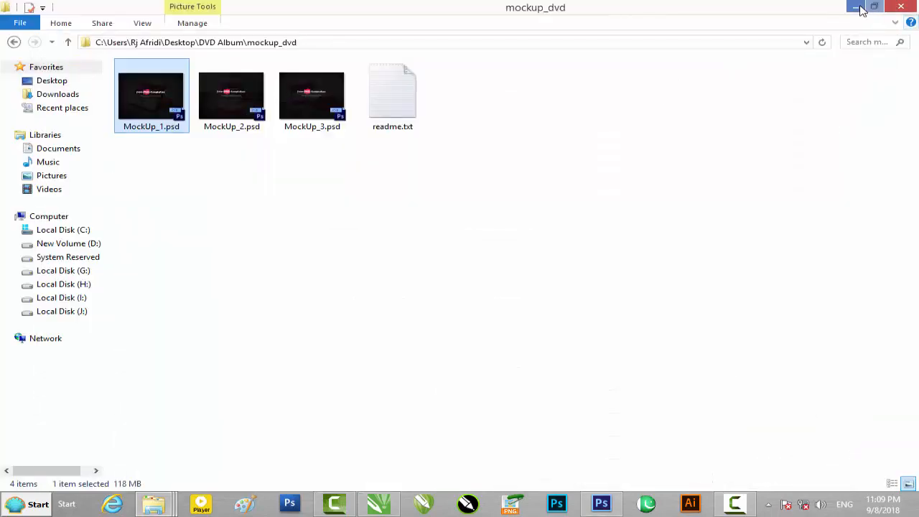
left_click(855, 6)
double_click(295, 370)
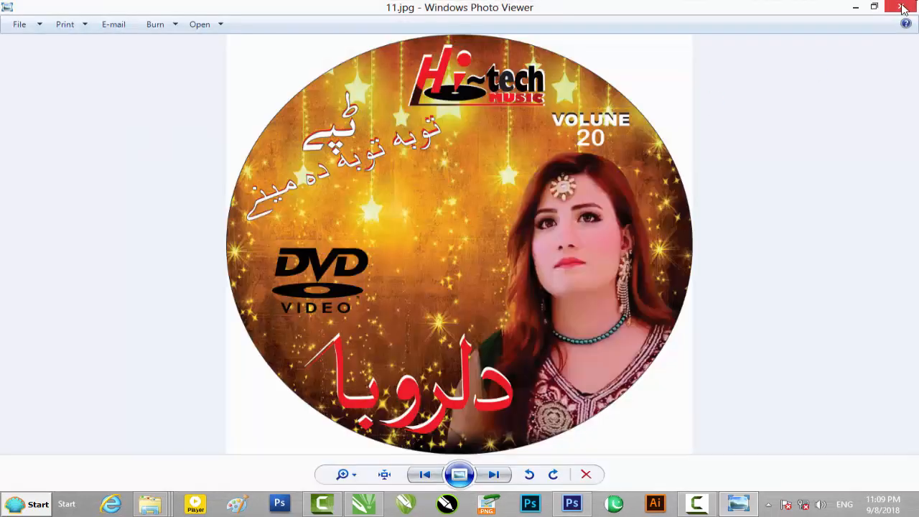
left_click(902, 9)
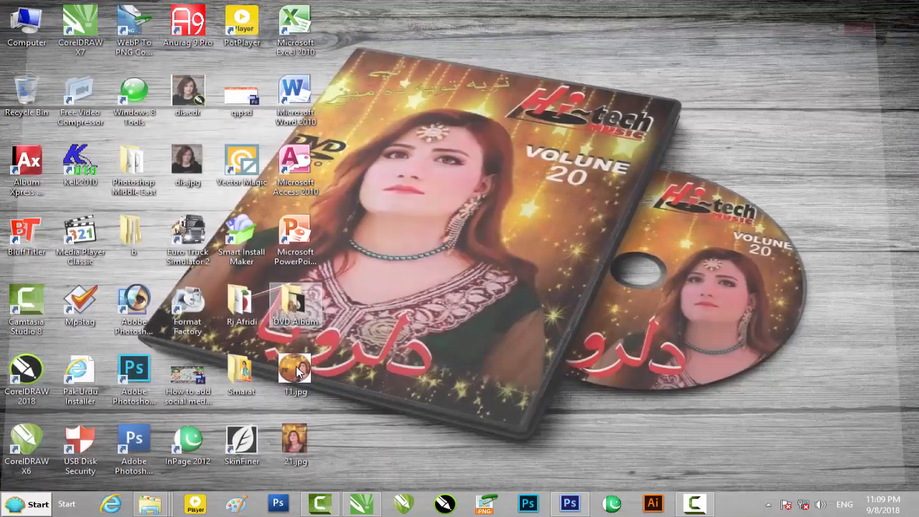
double_click(296, 440)
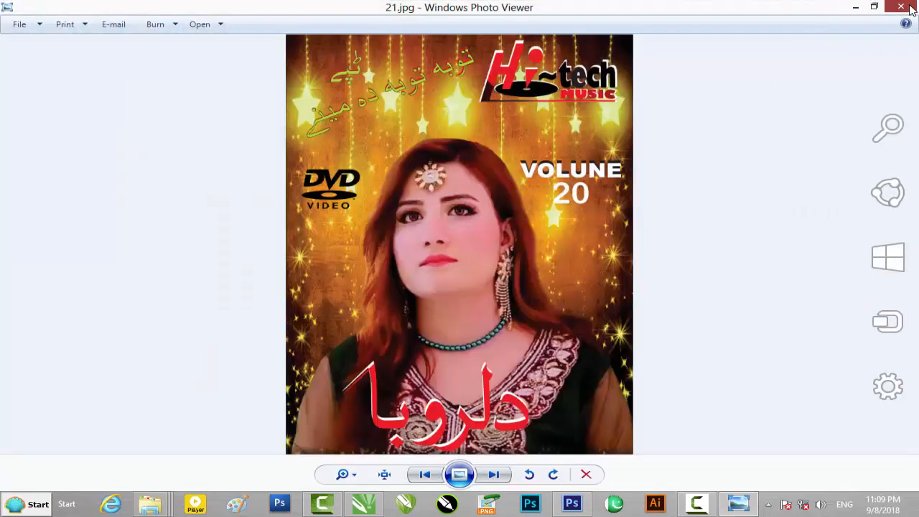
- Close Windows Photo Viewer and open the 11.jpg disc label from the desktop in Photoshop
left_click(909, 6)
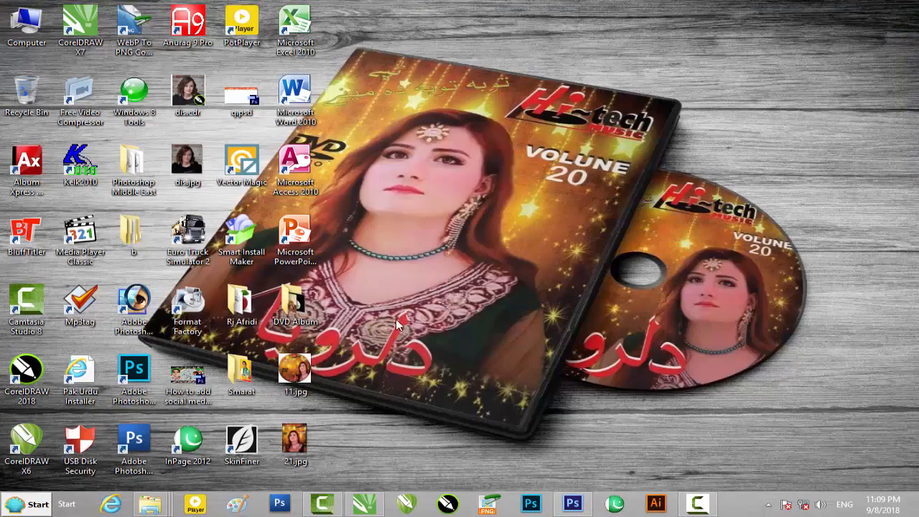
left_click_drag(301, 434, 408, 431)
left_click_drag(297, 370, 616, 44)
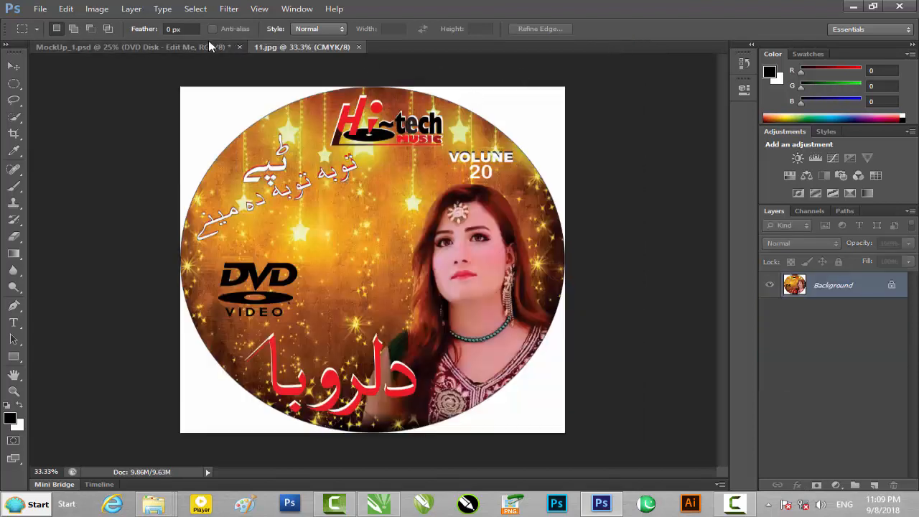
- Open the contents of the DVD Case - Edit Me smart object in MockUp_1.psd for editing
left_click(205, 47)
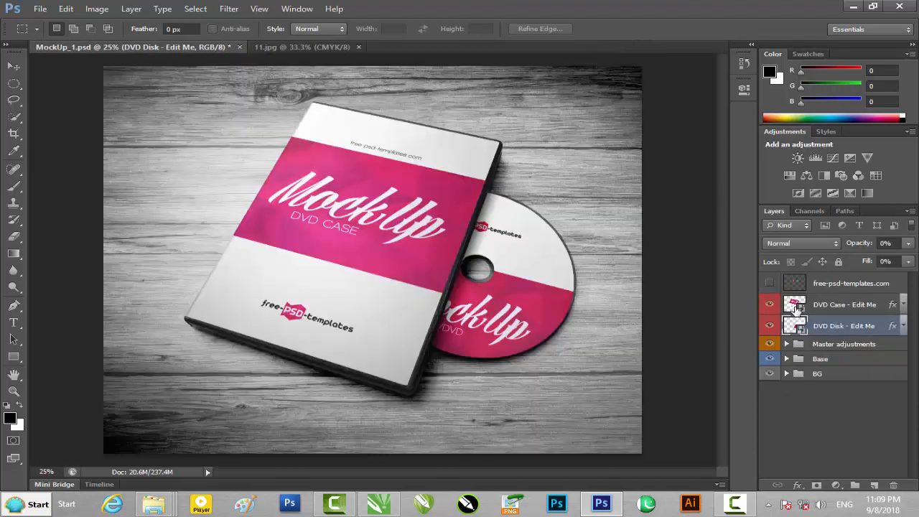
left_click(797, 309)
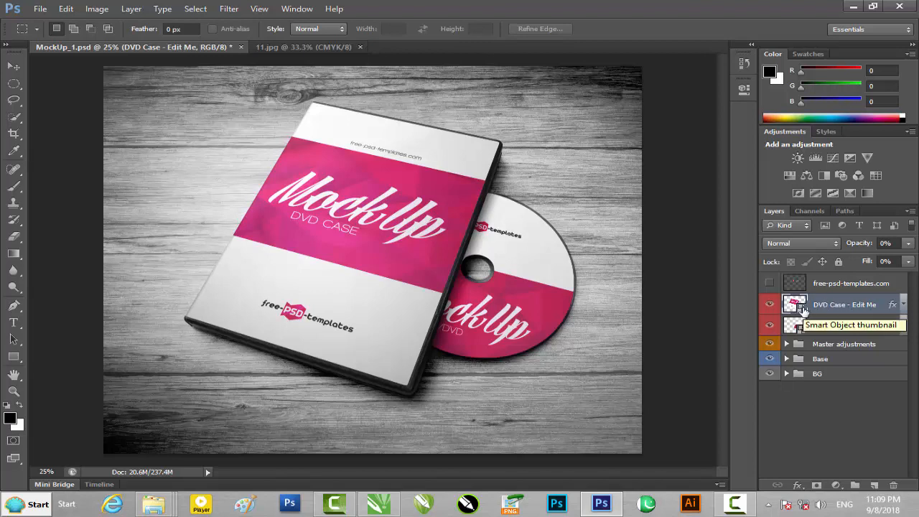
double_click(802, 309)
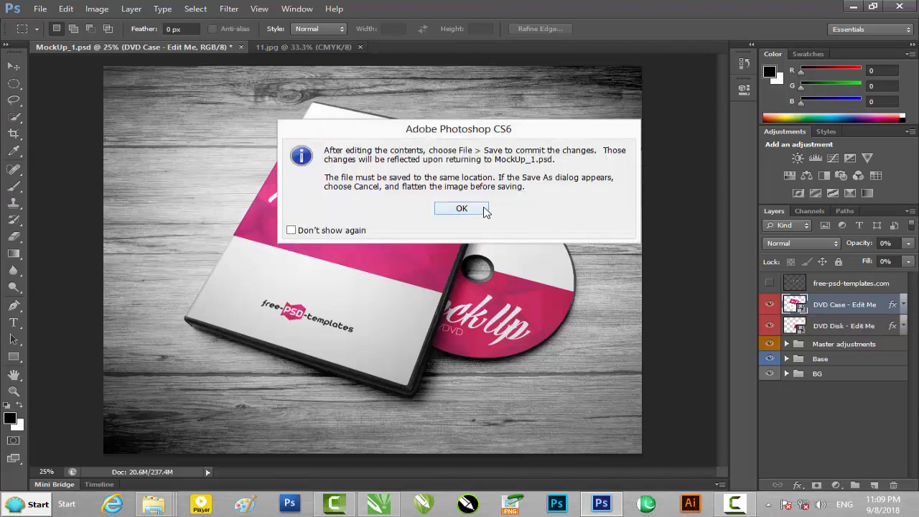
left_click(482, 211)
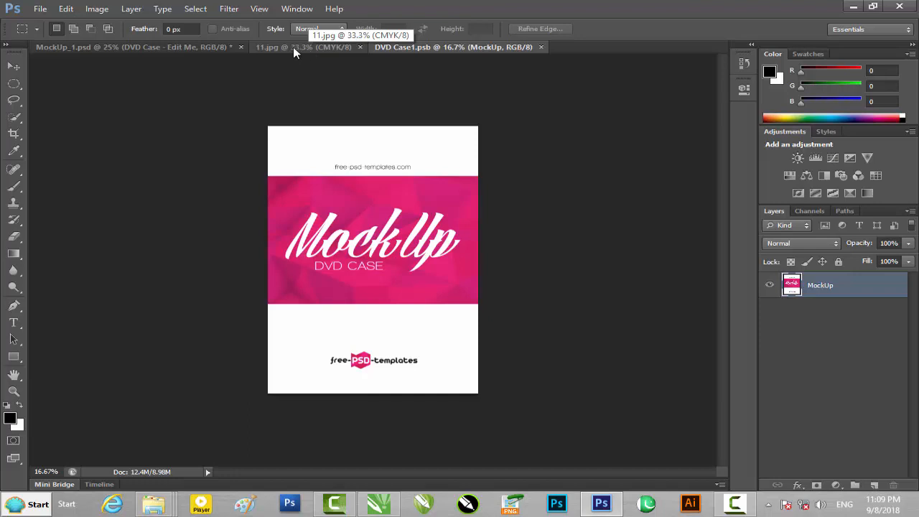
- Open the 21.jpg cover from the desktop in Photoshop as a separate document
left_click(201, 48)
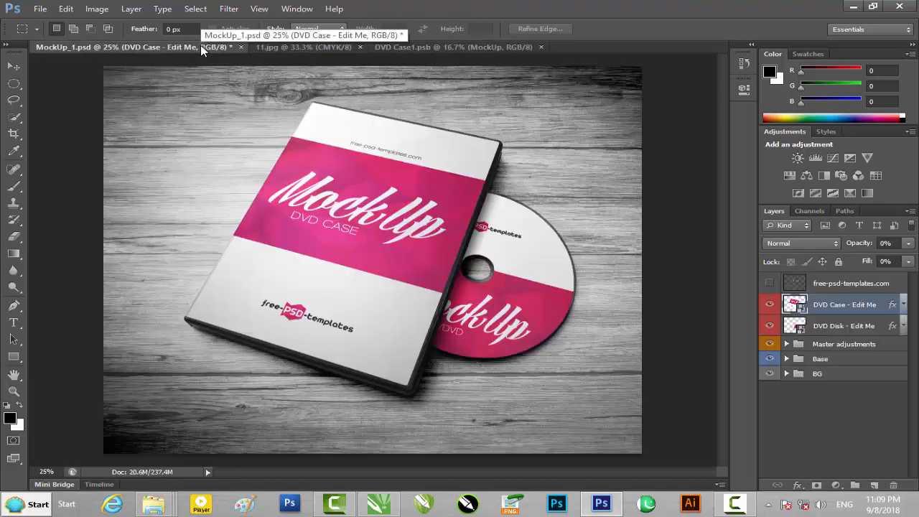
left_click(331, 47)
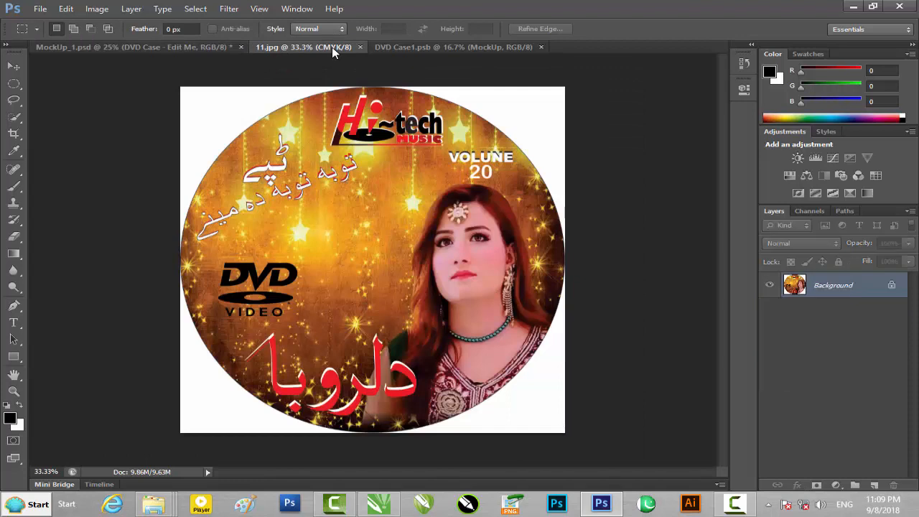
left_click(433, 47)
left_click(854, 6)
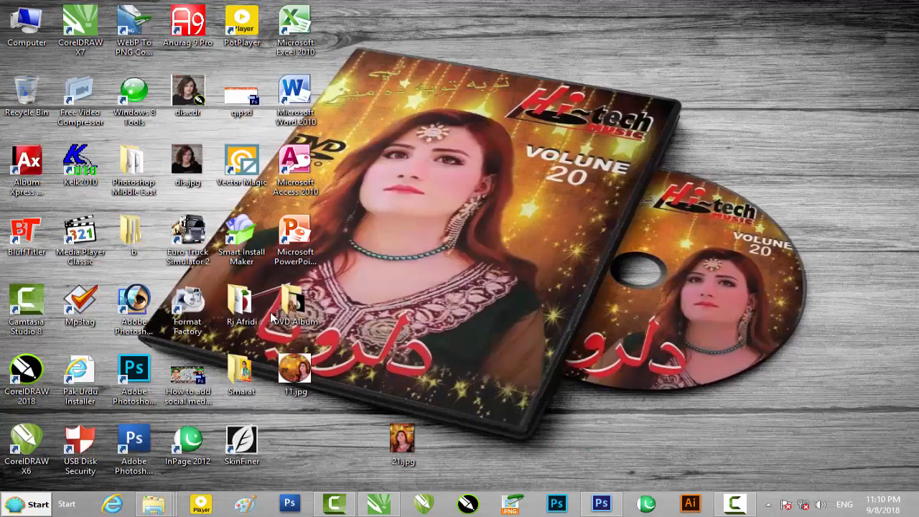
left_click_drag(402, 438, 603, 45)
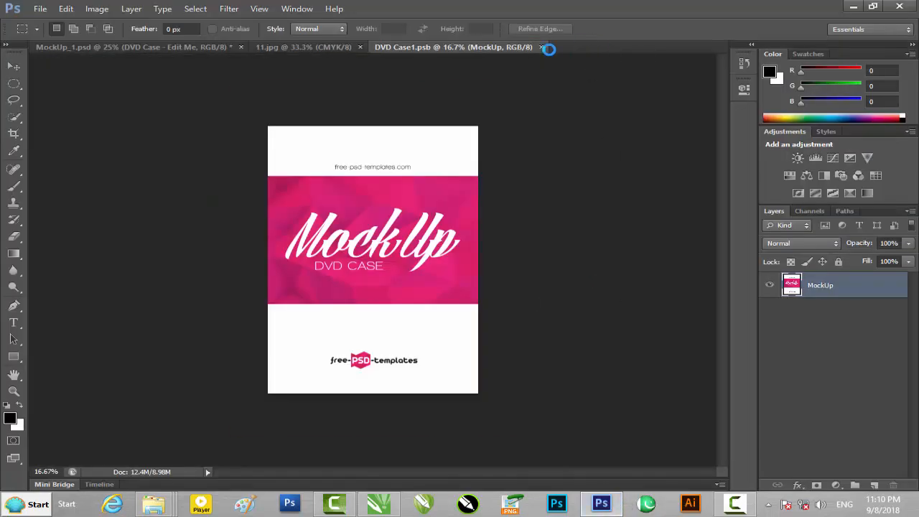
- Copy the 21.jpg cover into DVD Case1.psb and scale it to about 73% width and 77% height, filling the canvas
left_click(15, 67)
left_click_drag(350, 188, 404, 214)
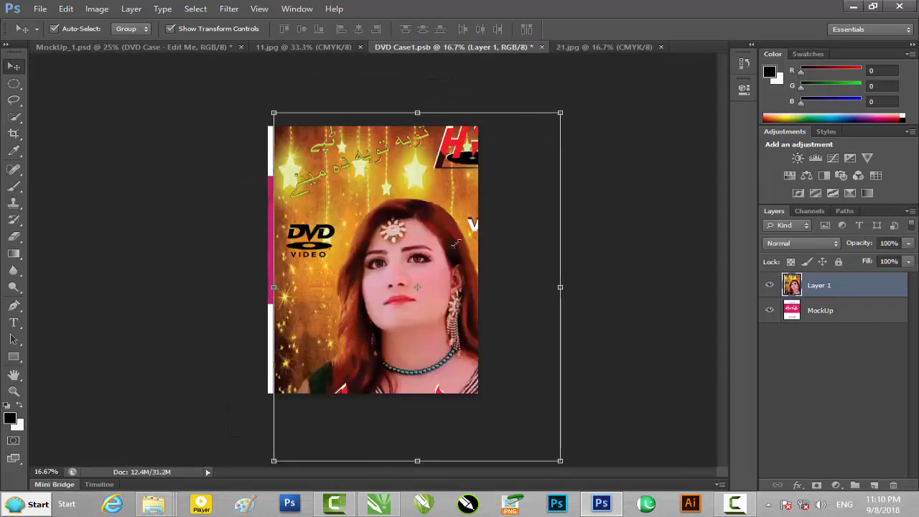
left_click_drag(561, 113, 455, 279)
left_click_drag(374, 325, 366, 168)
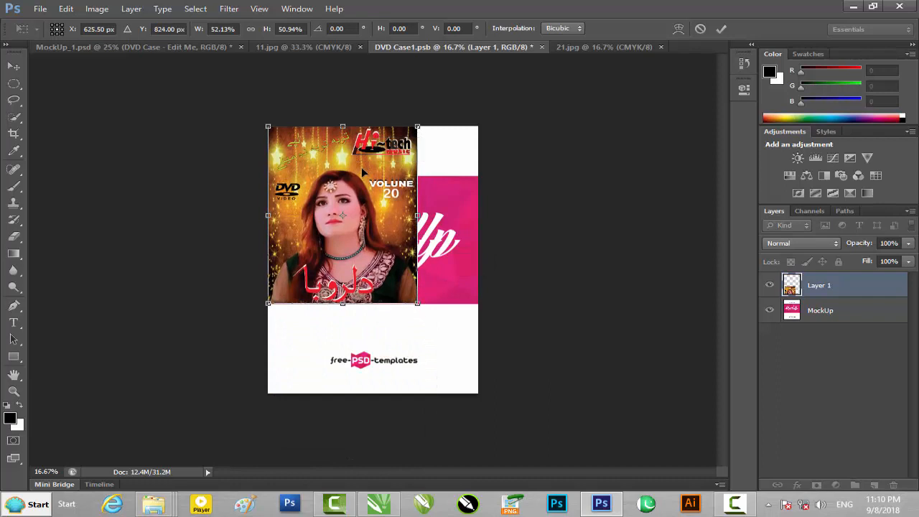
left_click_drag(344, 306, 344, 393)
left_click_drag(417, 260, 478, 260)
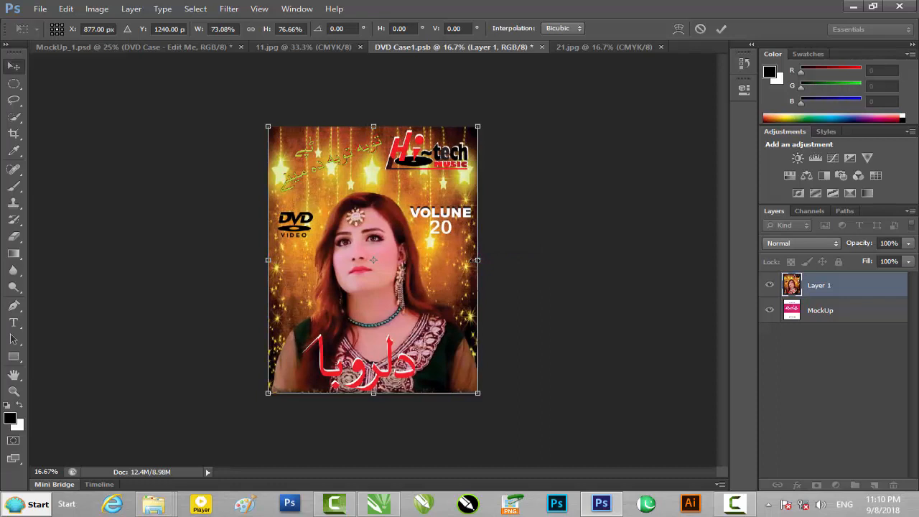
key("Return")
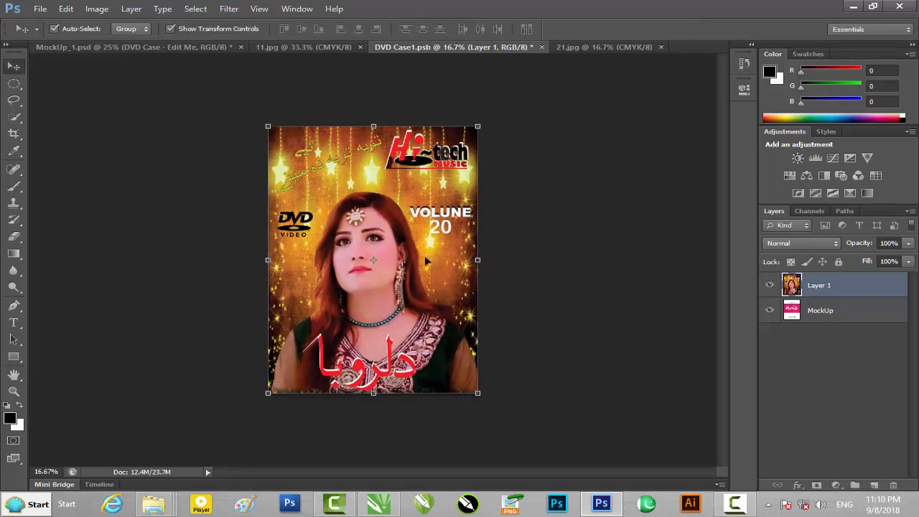
- Save and close DVD Case1.psb, then return to MockUp_1.psd
key("ctrl+s")
left_click(536, 47)
left_click(345, 47)
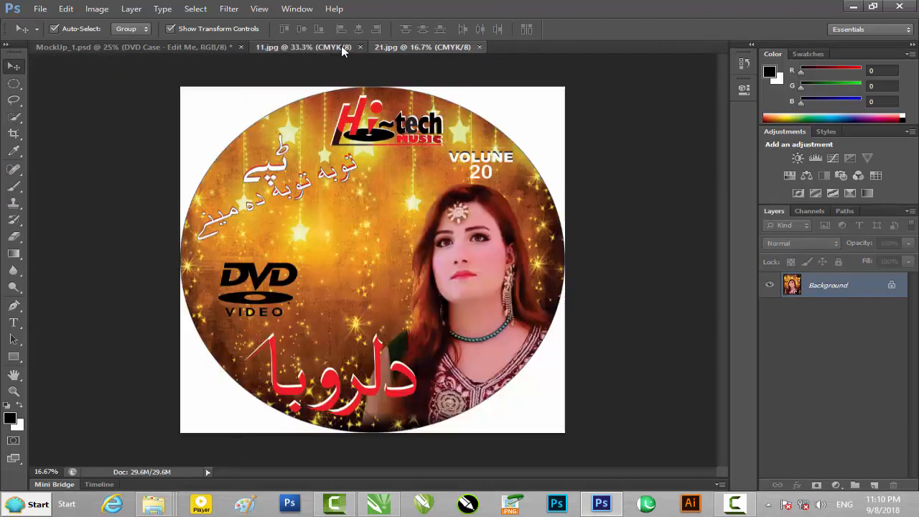
left_click(425, 47)
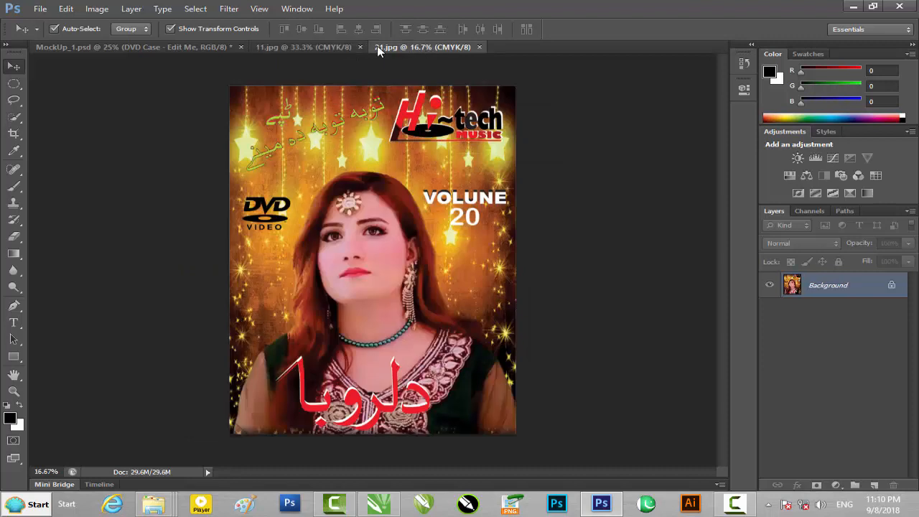
left_click(177, 47)
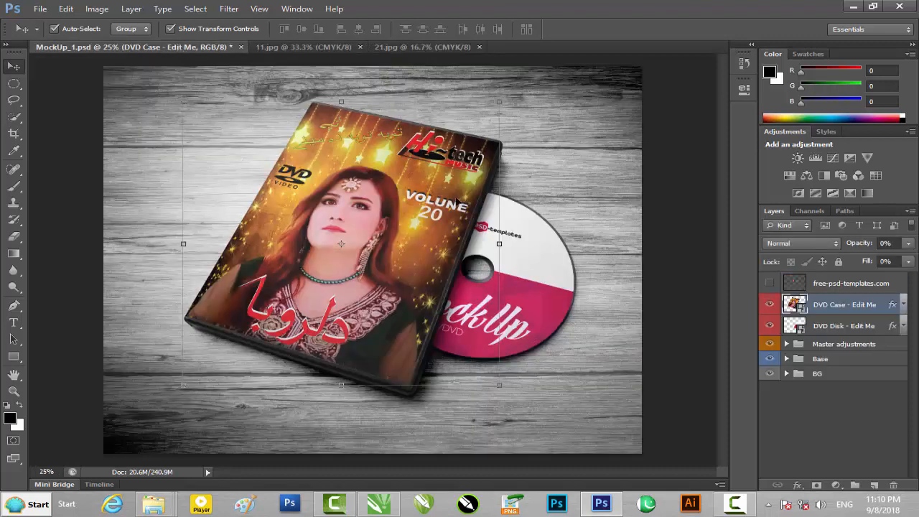
- Open the contents of the DVD Disk - Edit Me smart object for editing
left_click(799, 328)
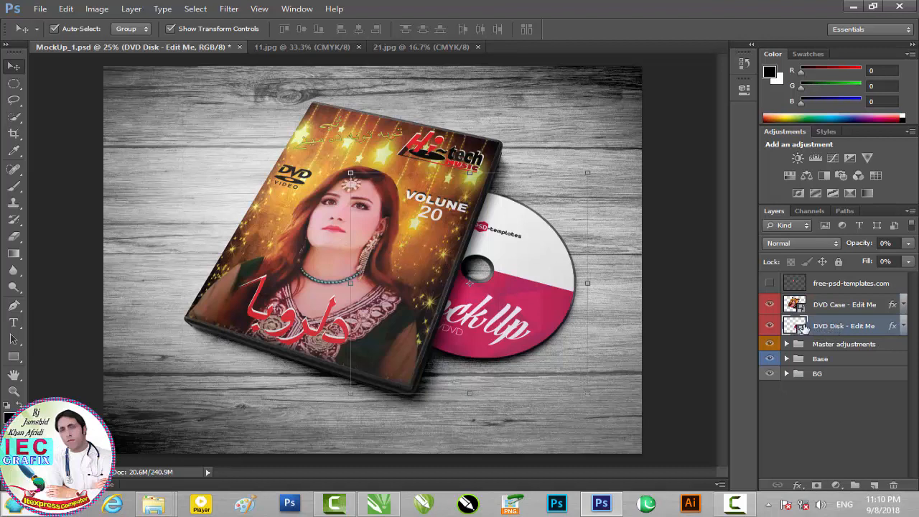
double_click(801, 329)
left_click(478, 208)
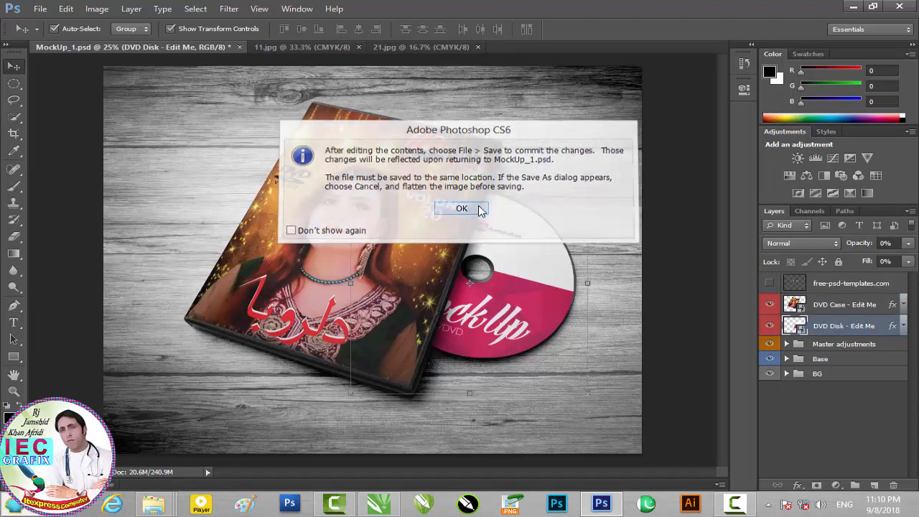
- Copy the 11.jpg disc label into DVD Disk.psb as a new layer above the MockUp artwork
left_click(424, 47)
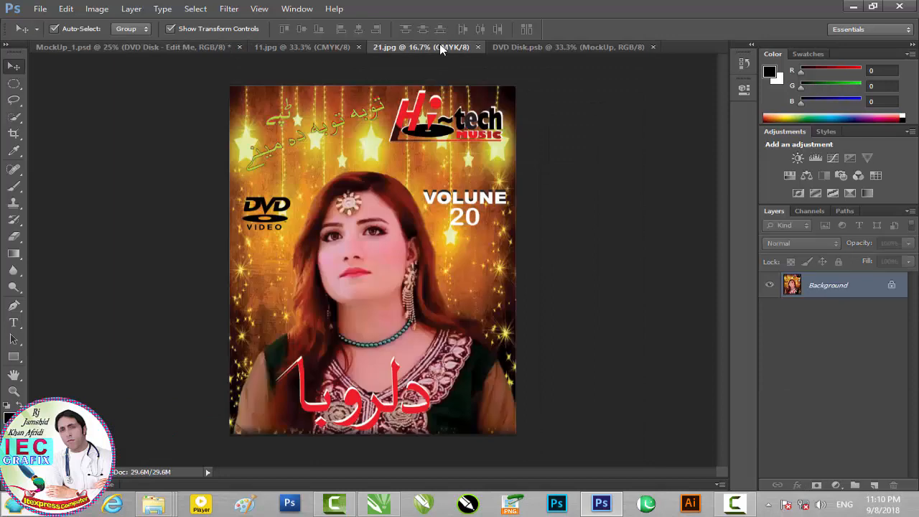
left_click(344, 47)
left_click(345, 47)
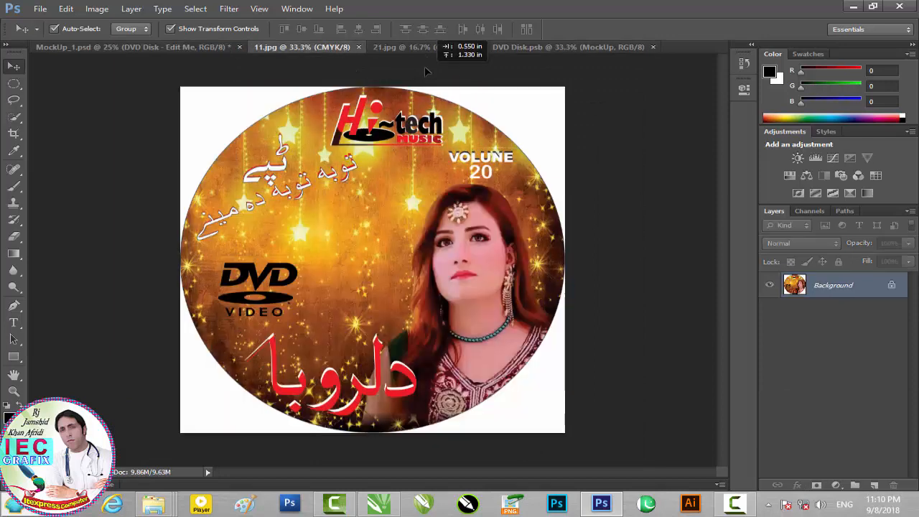
left_click(433, 47)
left_click(565, 48)
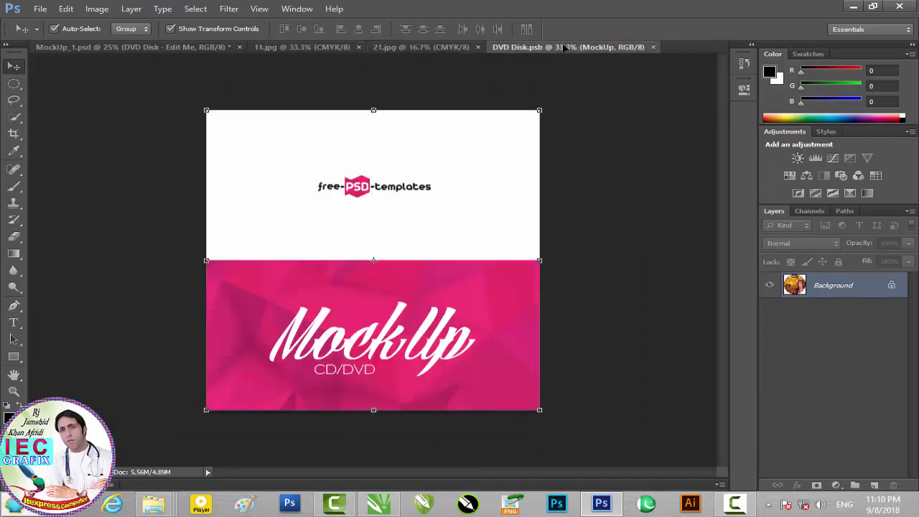
left_click_drag(443, 198, 416, 179)
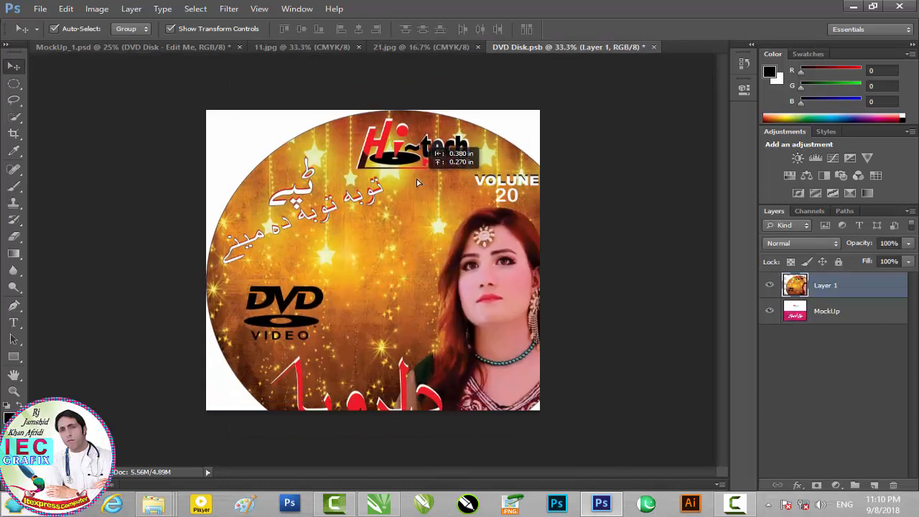
- Align the disc label to the canvas corner and scale it to about 87% in width and height, filling the canvas
left_click_drag(592, 110, 448, 255)
left_click_drag(382, 296, 363, 177)
left_click_drag(357, 120, 359, 105)
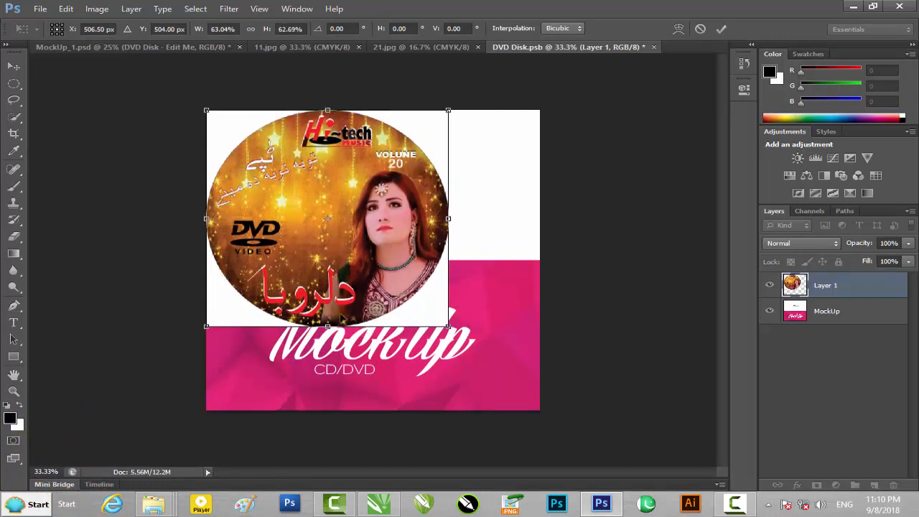
left_click_drag(336, 328, 329, 408)
left_click_drag(494, 260, 539, 261)
key("Return")
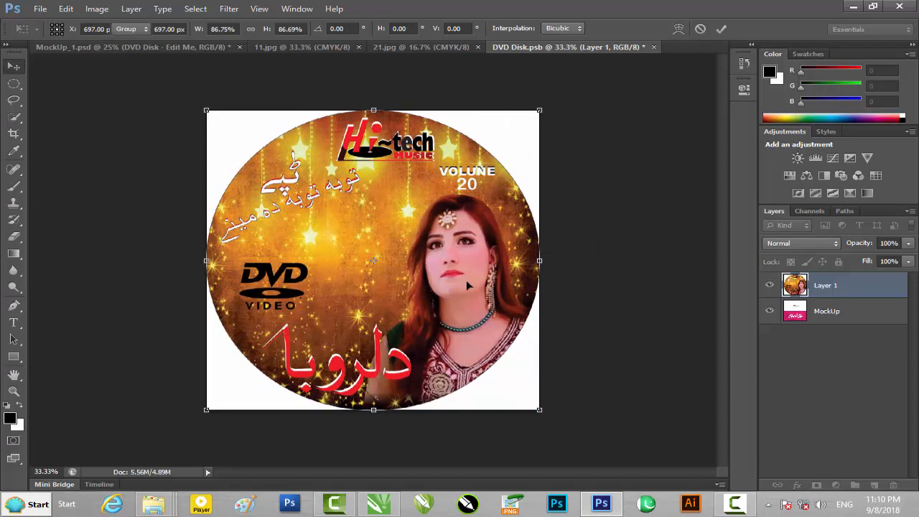
- Save DVD Disk.psb and inspect the case and disc artwork up close in MockUp_1.psd
key("ctrl+s")
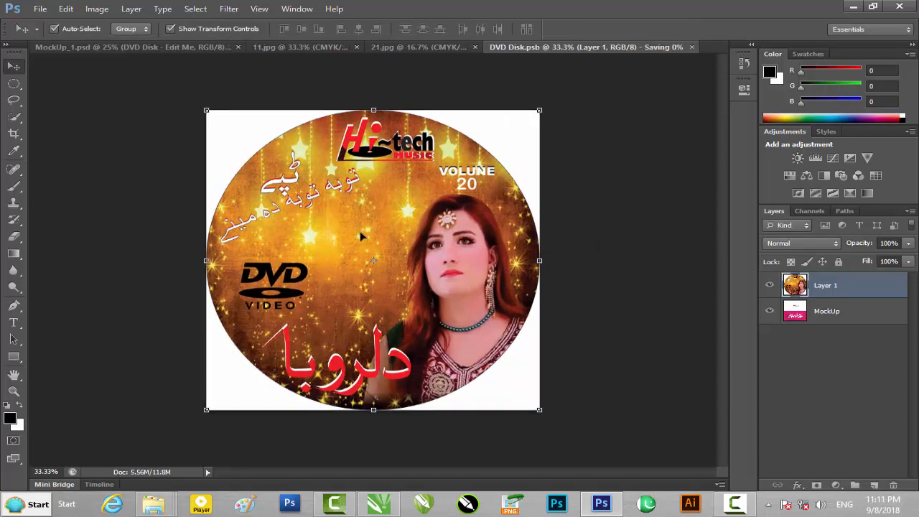
left_click(215, 47)
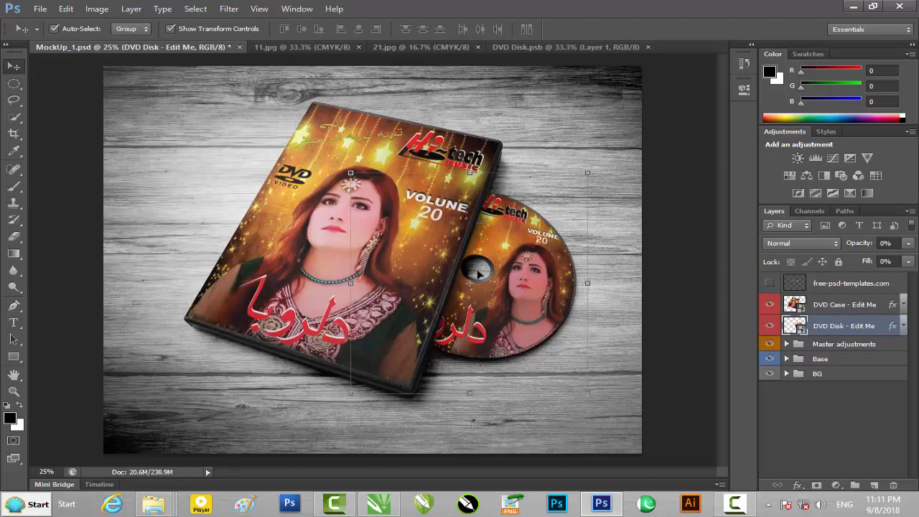
key("ctrl+plus")
key("ctrl+plus")
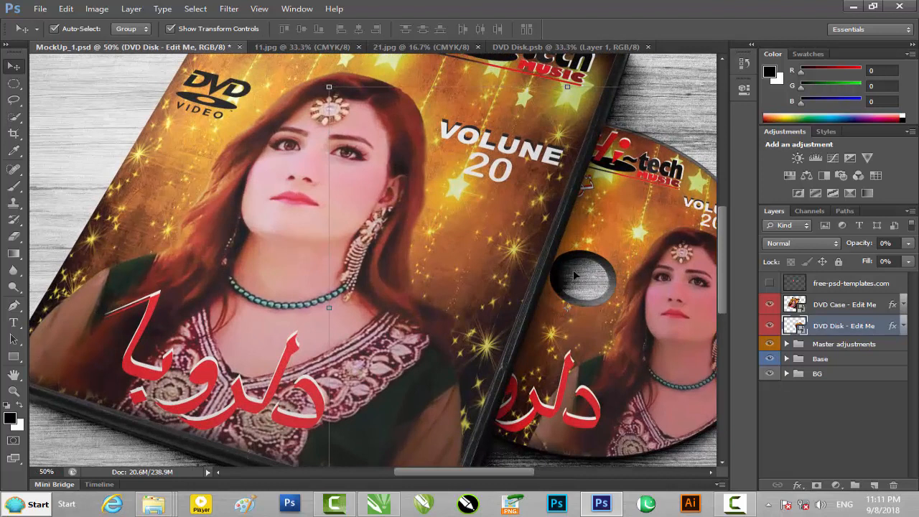
key("ctrl+minus")
key("ctrl+minus")
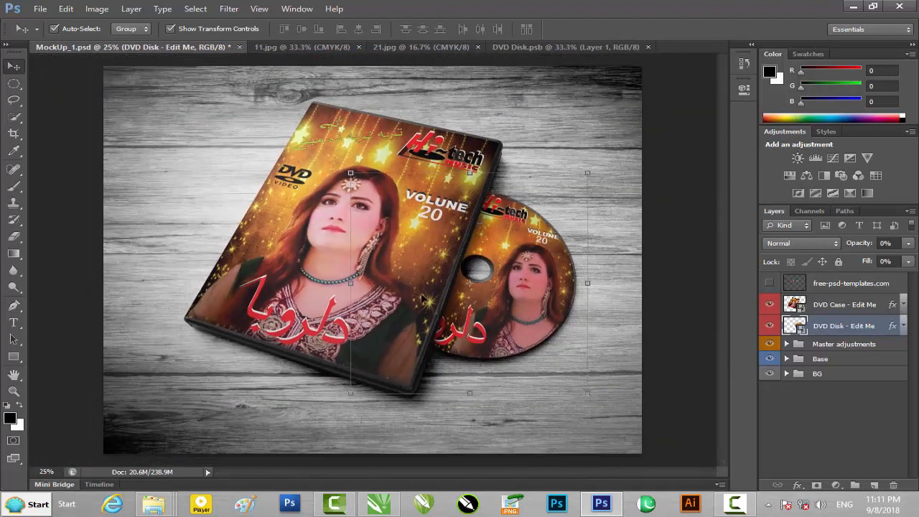
- Save the finished mockup to the Desktop under the name 3 in JPEG format
key("ctrl+shift+s")
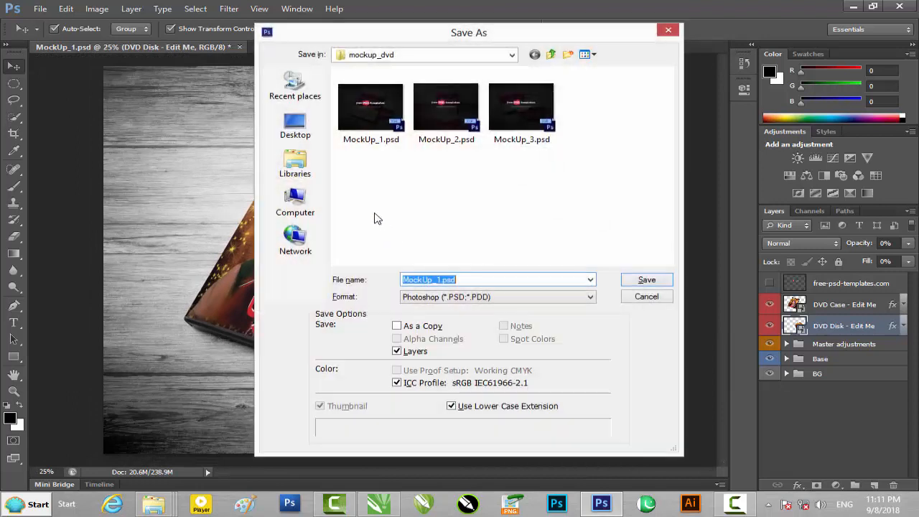
left_click(307, 131)
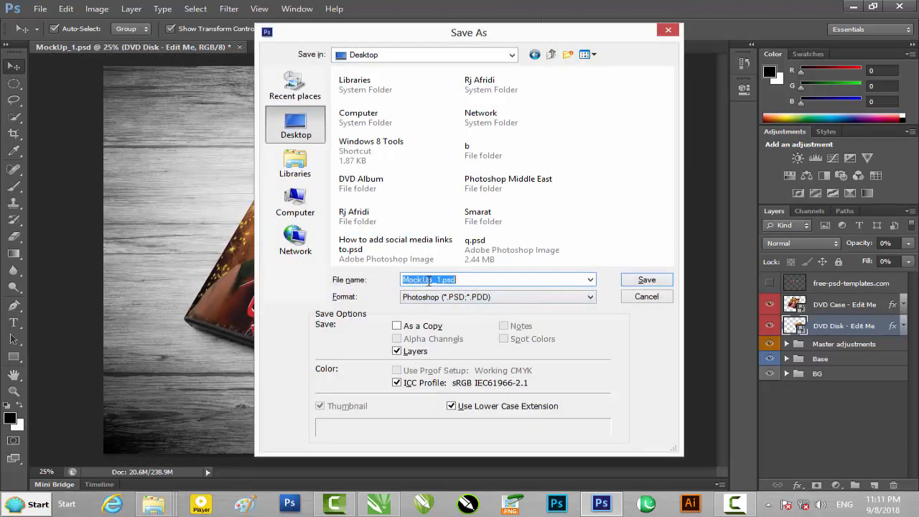
left_click(428, 281)
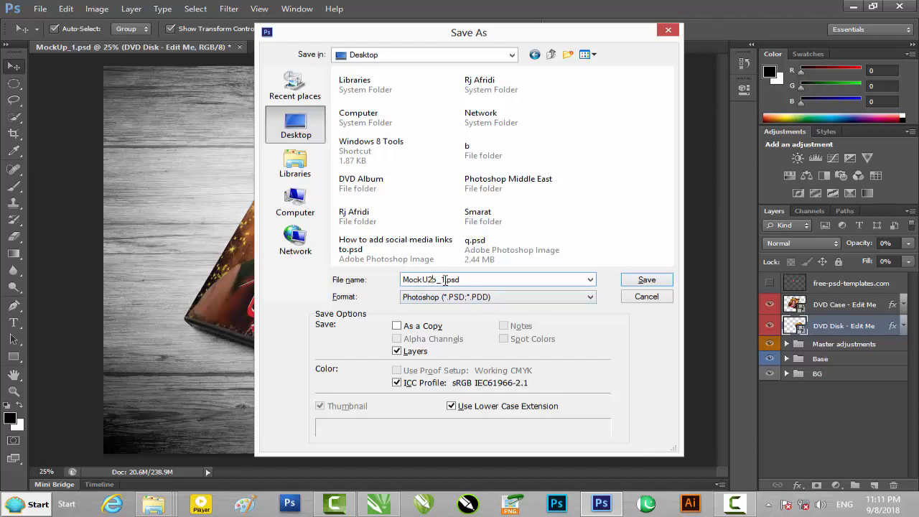
left_click_drag(423, 279, 383, 280)
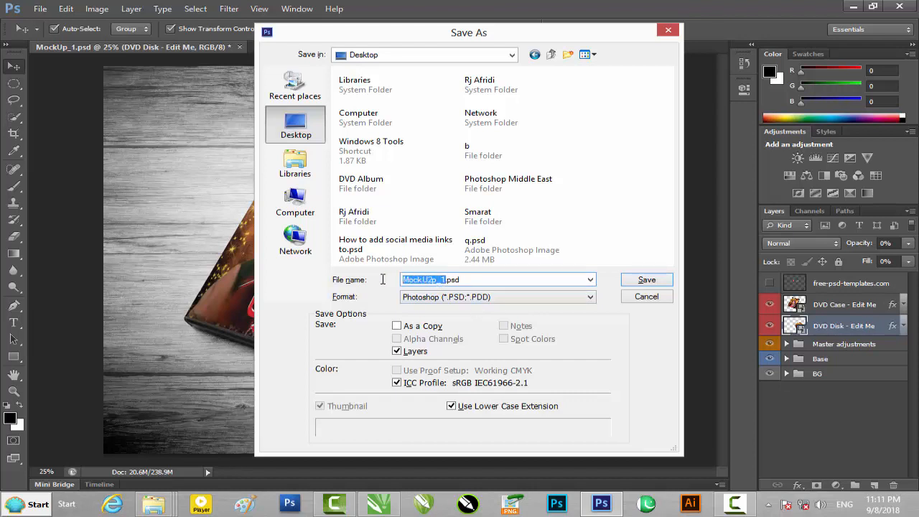
type("3")
left_click(560, 296)
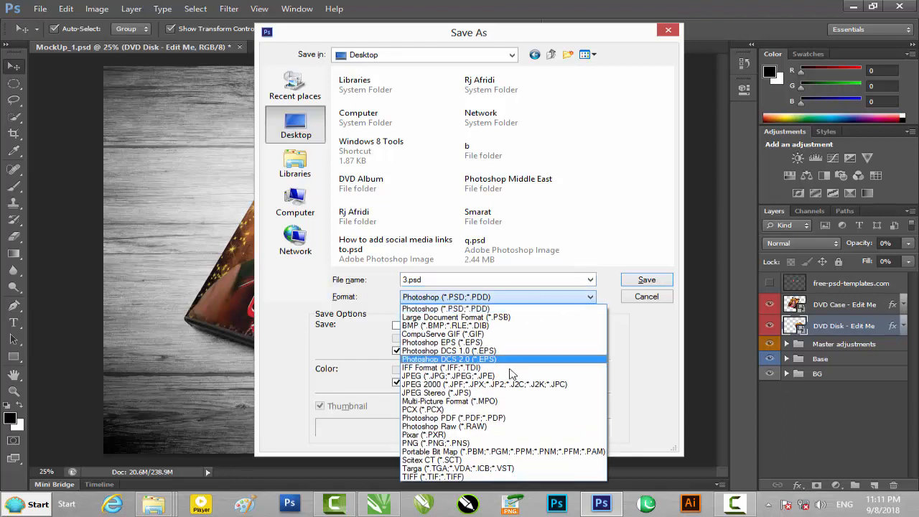
left_click(467, 377)
left_click(645, 280)
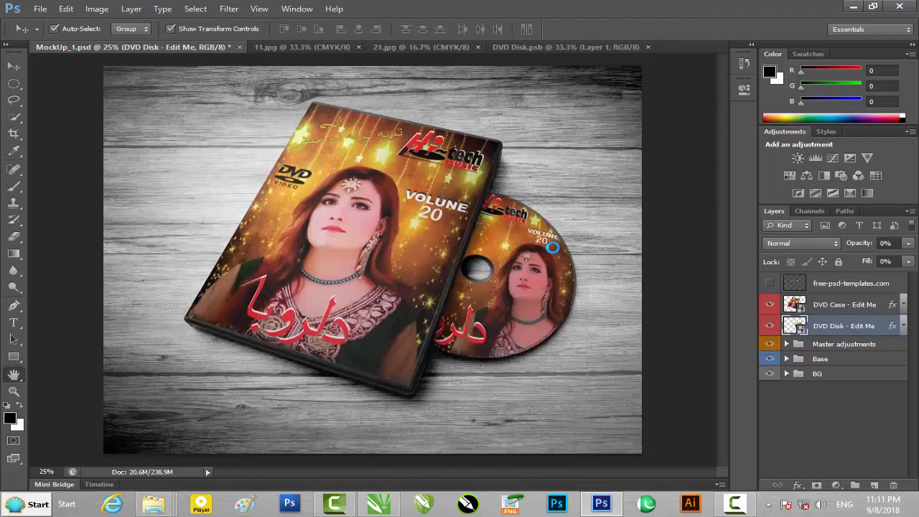
- Finish the JPEG export, then open 3.jpg from the desktop in Windows Photo Viewer and inspect the mockup up close
left_click(558, 130)
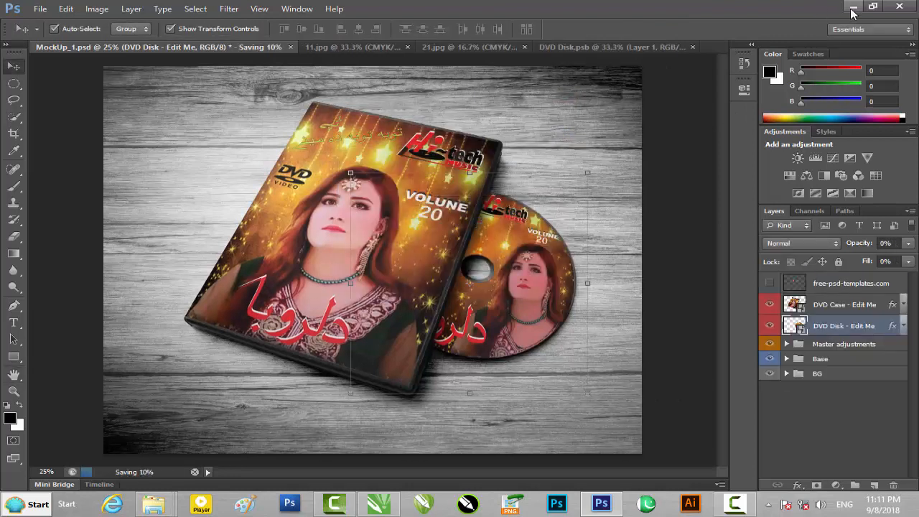
left_click(853, 6)
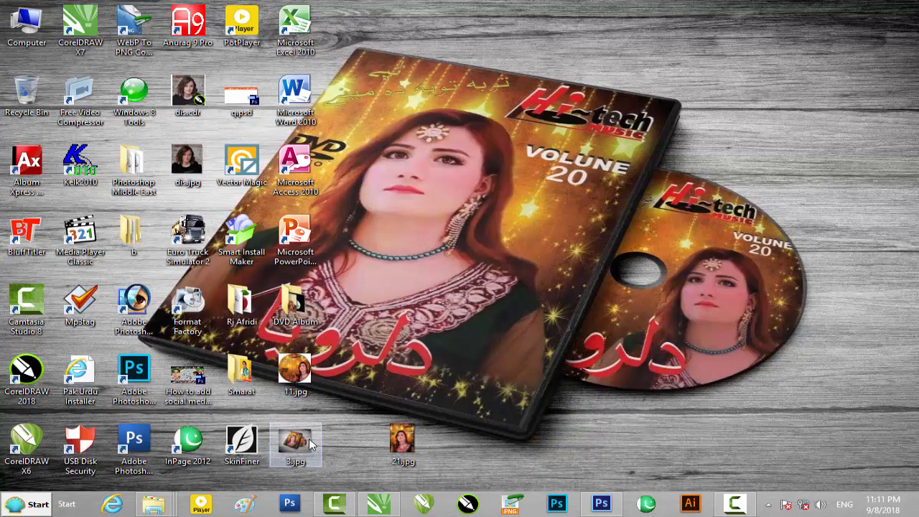
double_click(308, 441)
scroll(539, 296, "up", 3)
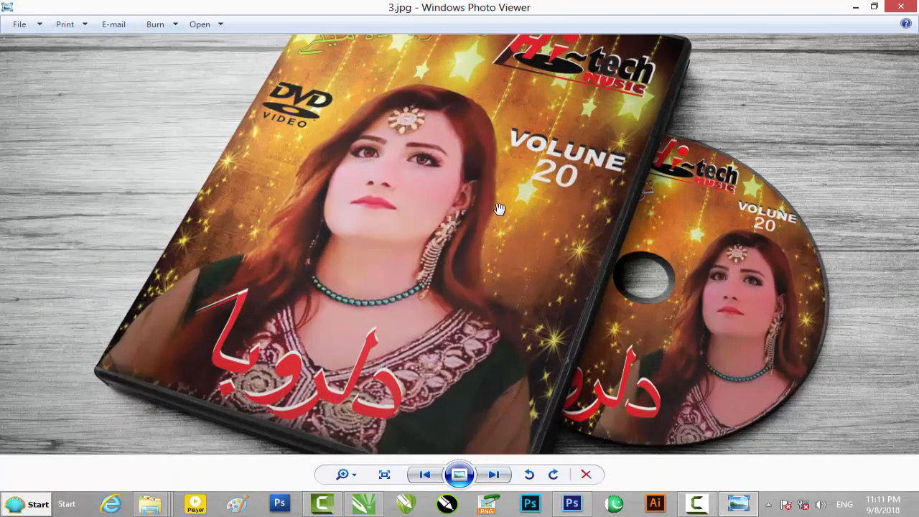
scroll(602, 172, "down", 3)
left_click(901, 7)
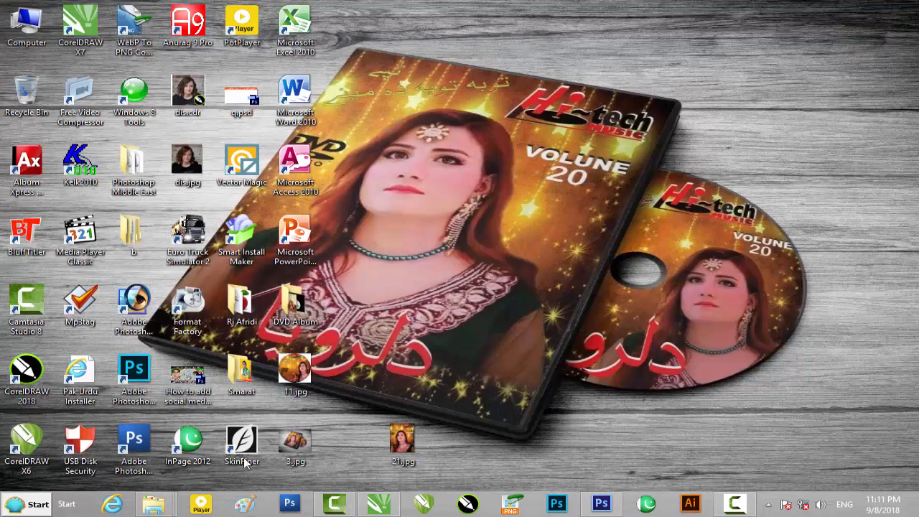
- View the finished mockup JPEG in folder 2 of DVD Album, using File Explorer, and return to the desktop
mouse_move(153, 504)
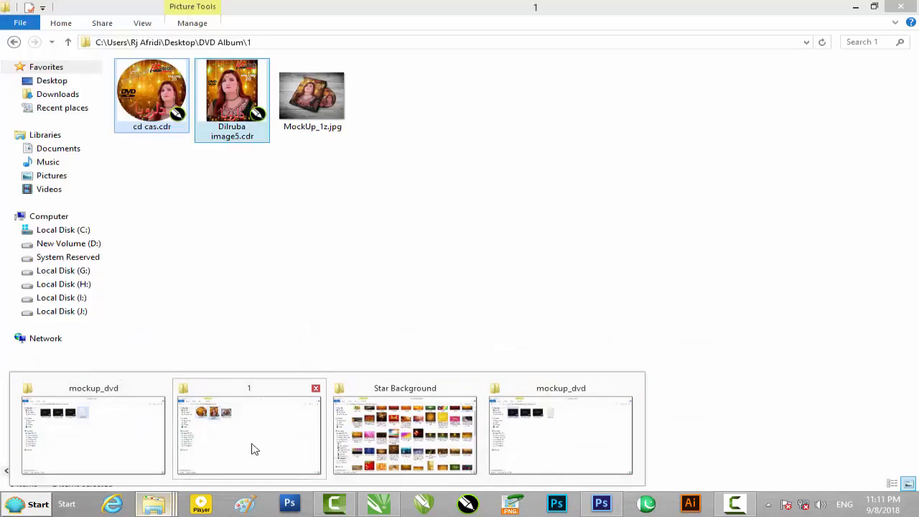
left_click(252, 448)
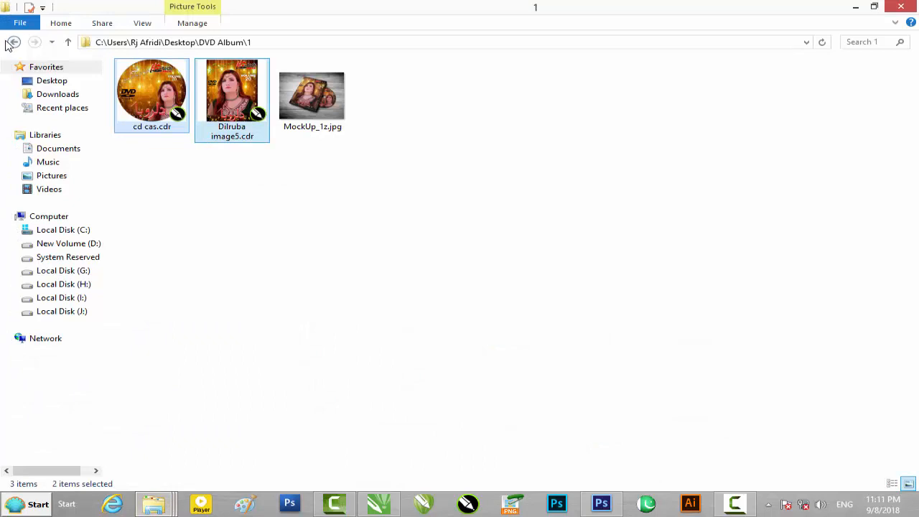
left_click(13, 43)
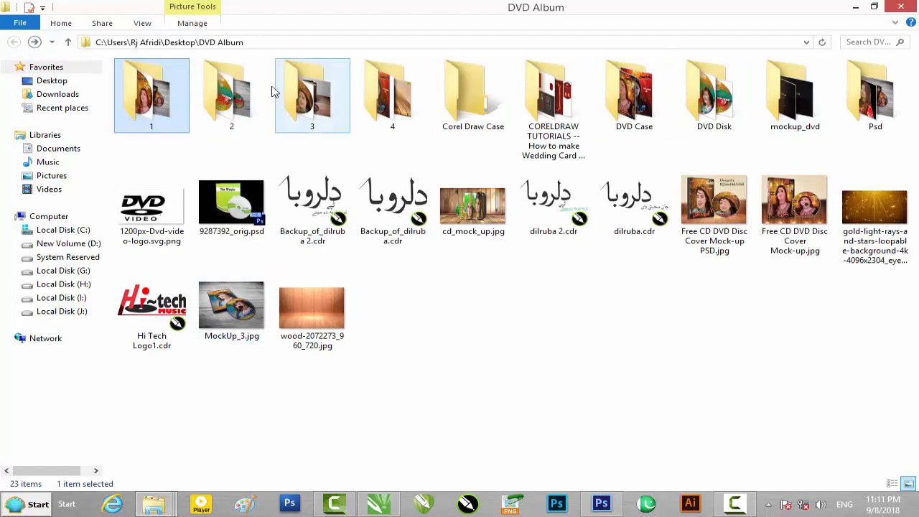
double_click(232, 93)
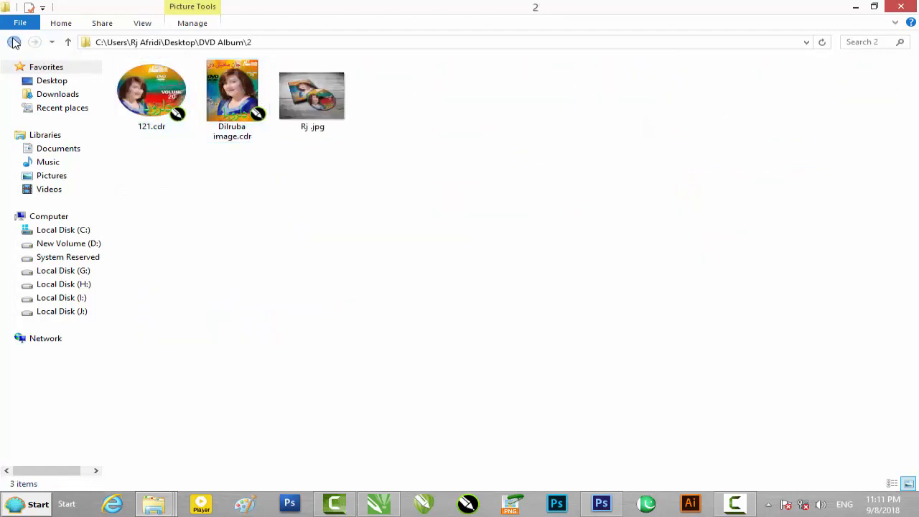
double_click(309, 97)
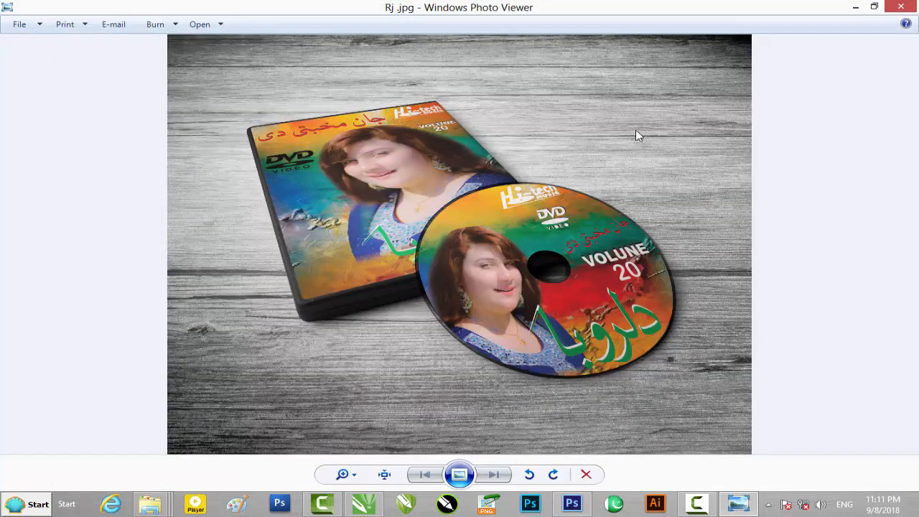
left_click(901, 6)
left_click(12, 42)
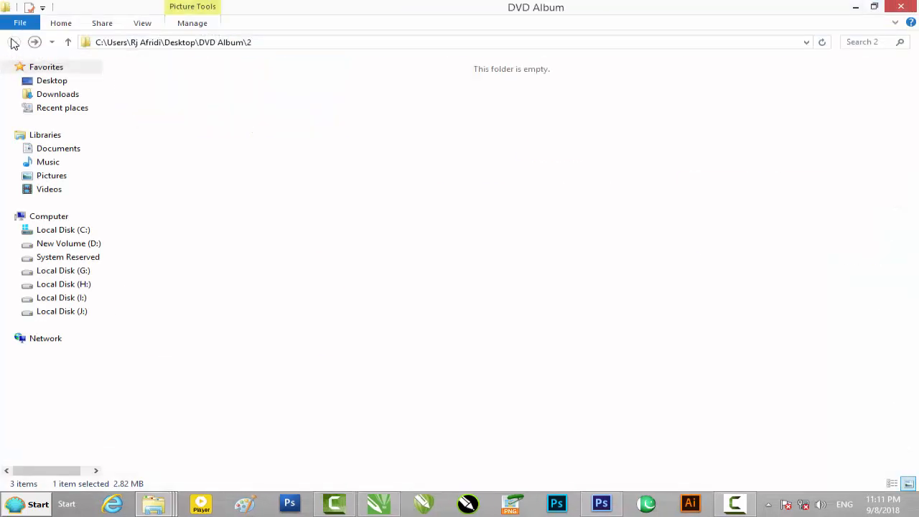
left_click(856, 7)
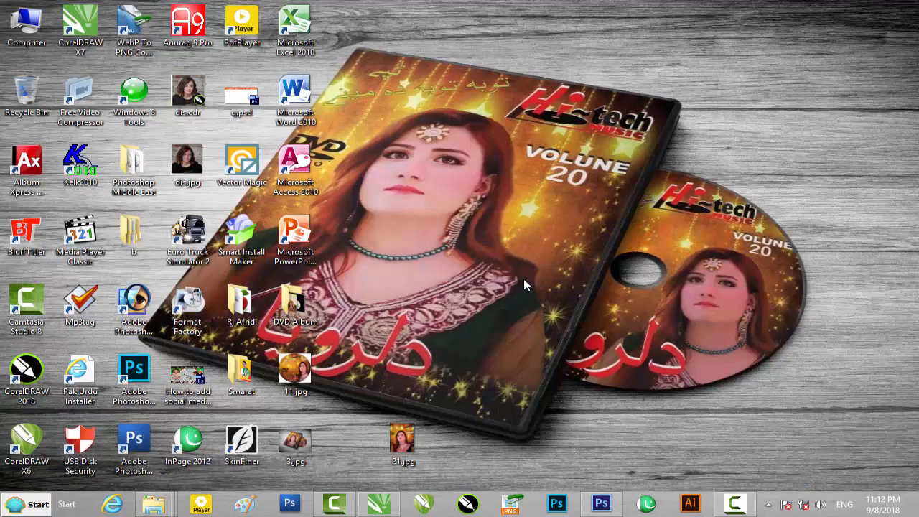